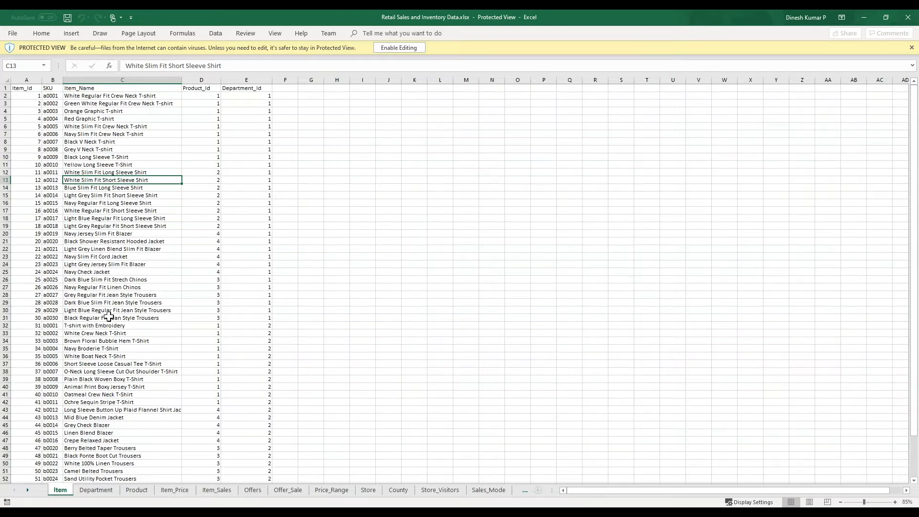
- Look through the Department, Product, Item_Price and Item_Sales sheets in Excel
left_click(96, 490)
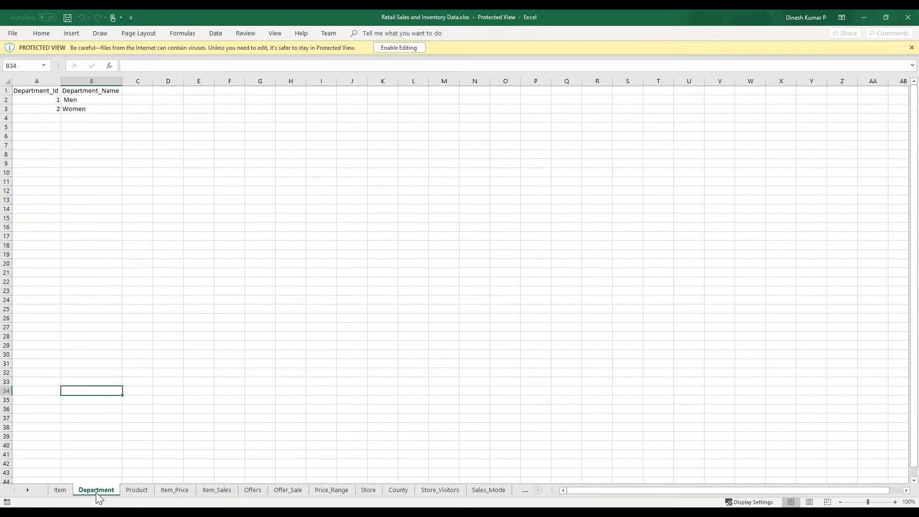
left_click(143, 489)
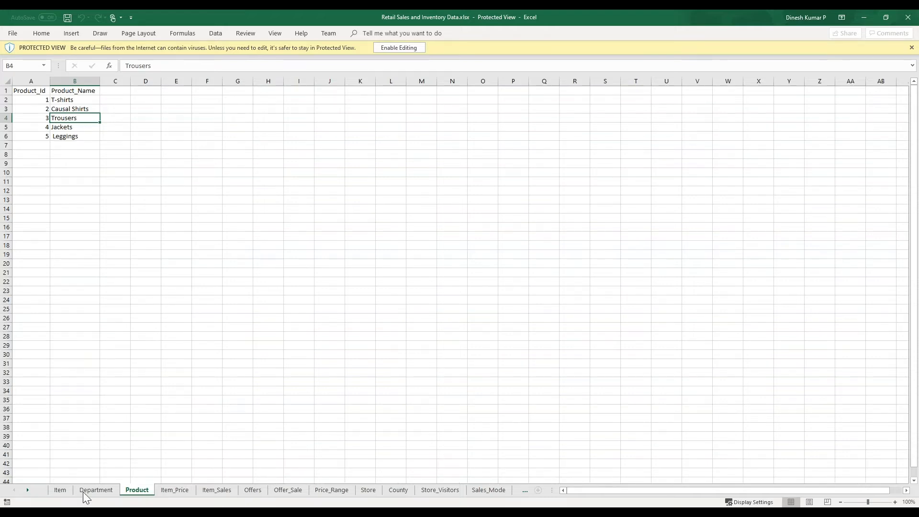
left_click(173, 491)
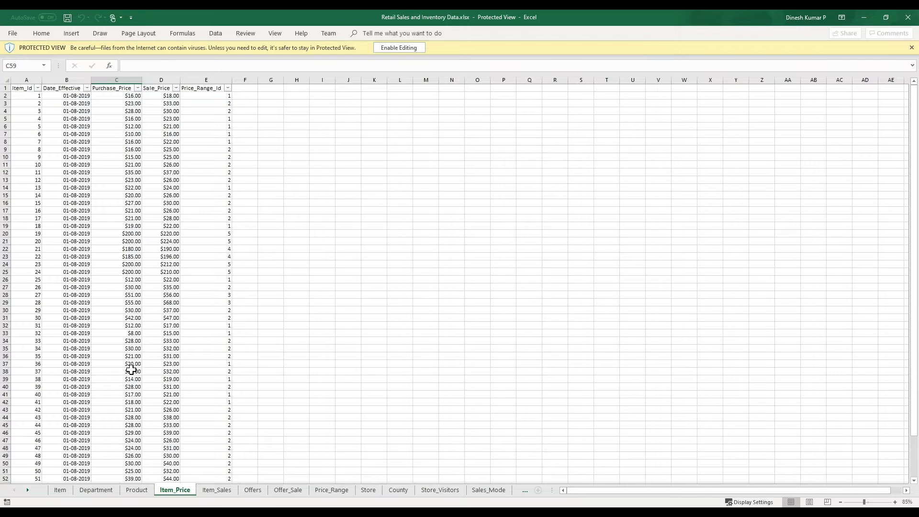
left_click(214, 492)
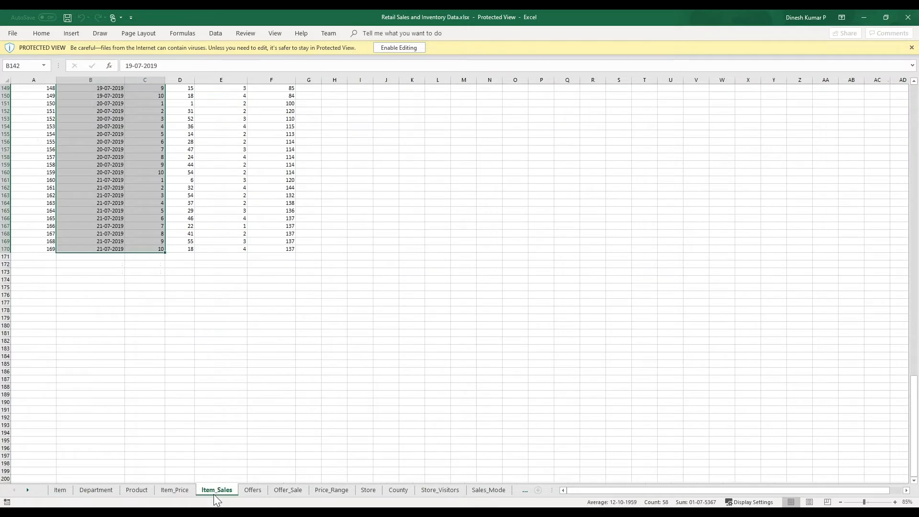
scroll(149, 223, "up", 20)
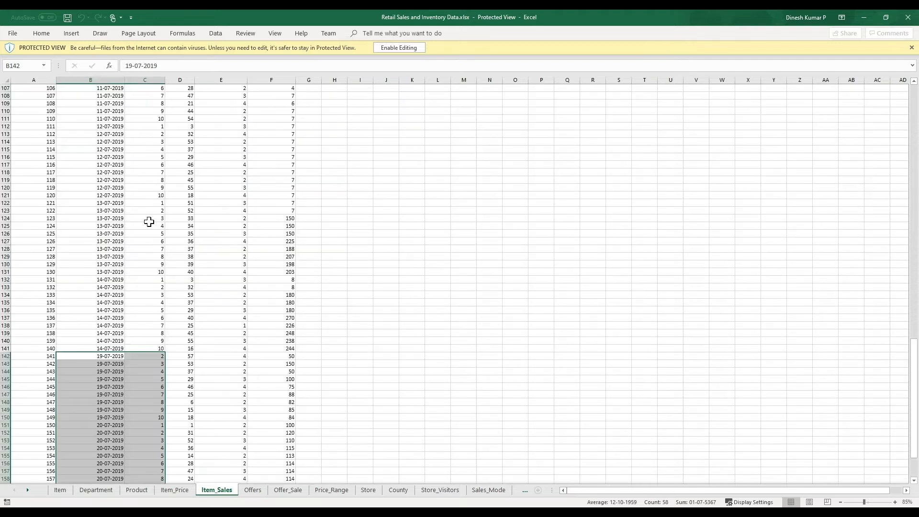
left_click(148, 223)
scroll(149, 223, "up", 20)
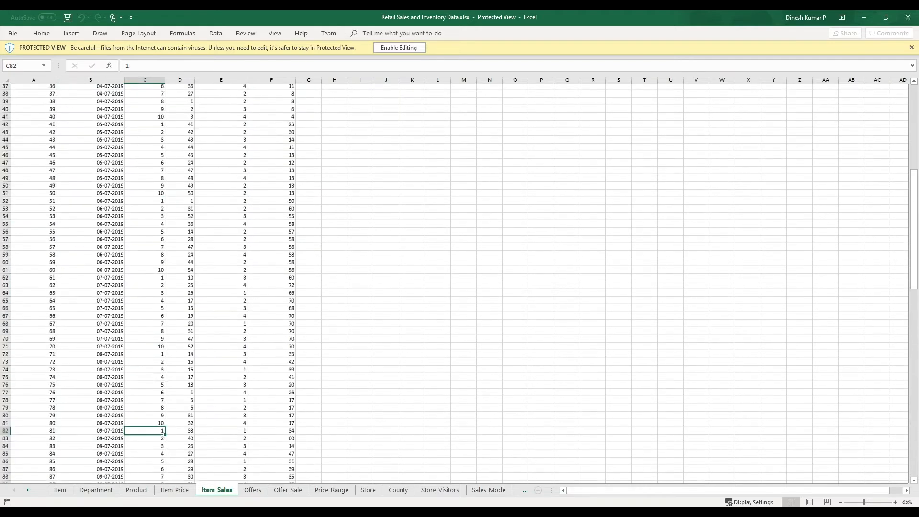
- Review the Offers sheet and the remaining sheet tabs, then return to the slideshow
left_click(253, 490)
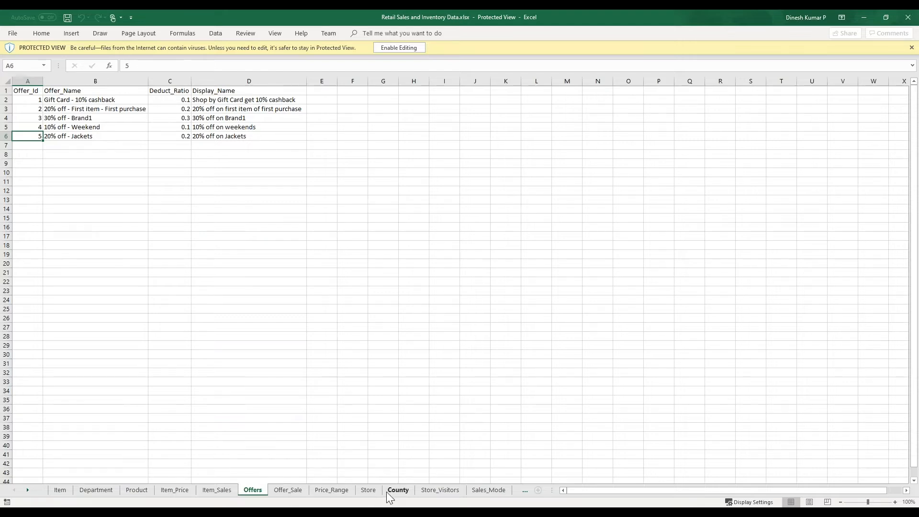
scroll(387, 492, "down", 1)
scroll(387, 492, "up", 1)
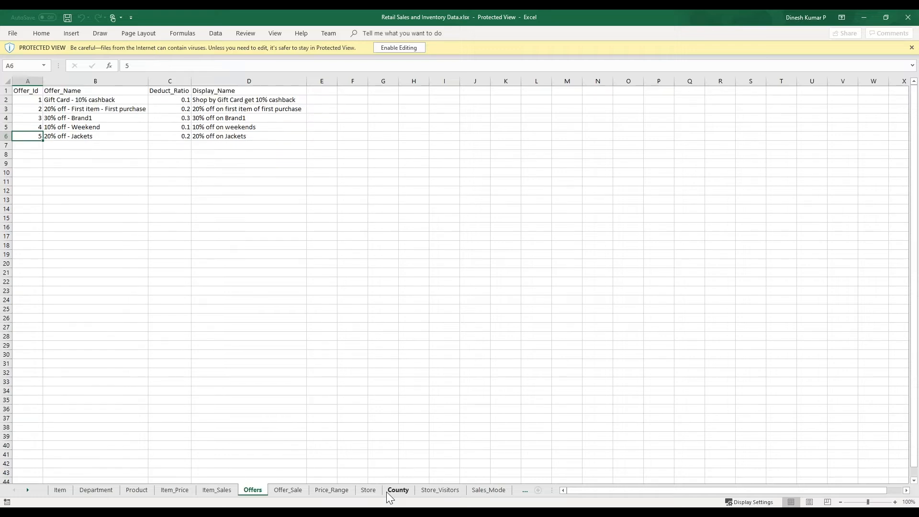
left_click(29, 489)
left_click(29, 490)
left_click(14, 489)
left_click(14, 489)
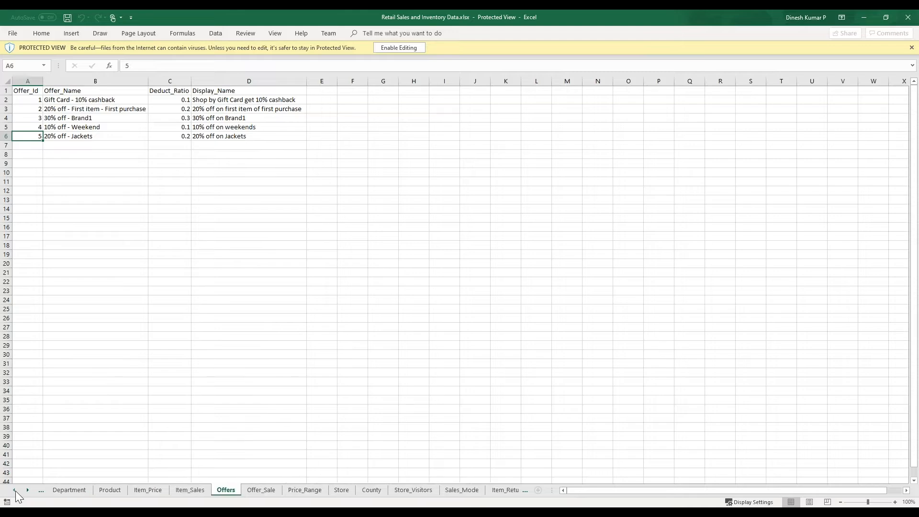
left_click(863, 19)
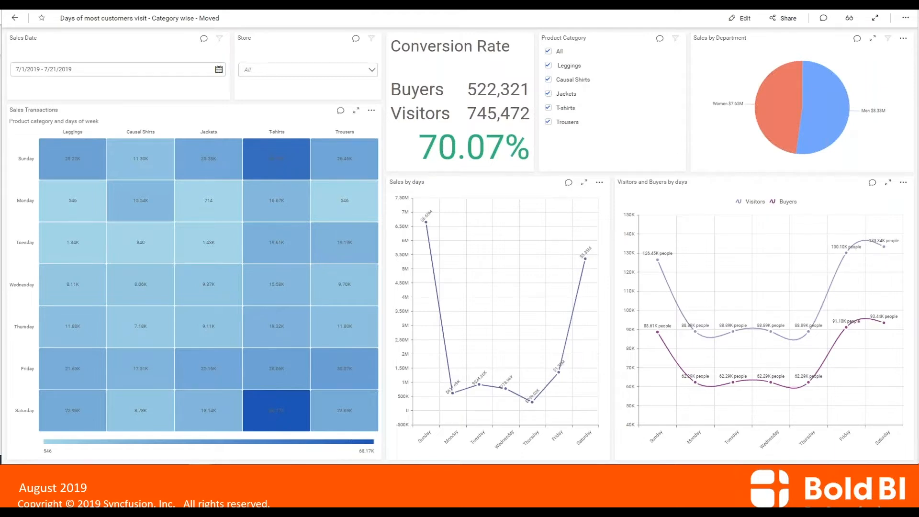
- Switch the slideshow pointer to the laser pointer
right_click(238, 124)
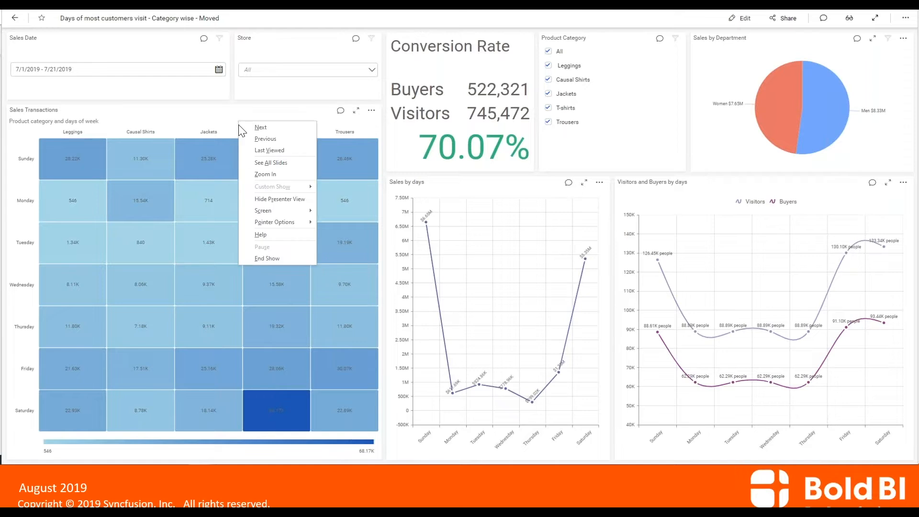
mouse_move(280, 226)
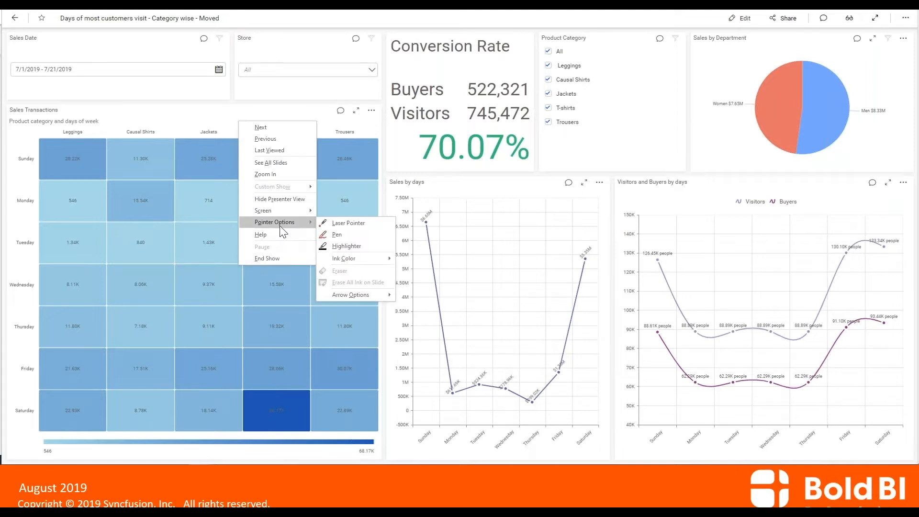
left_click(354, 231)
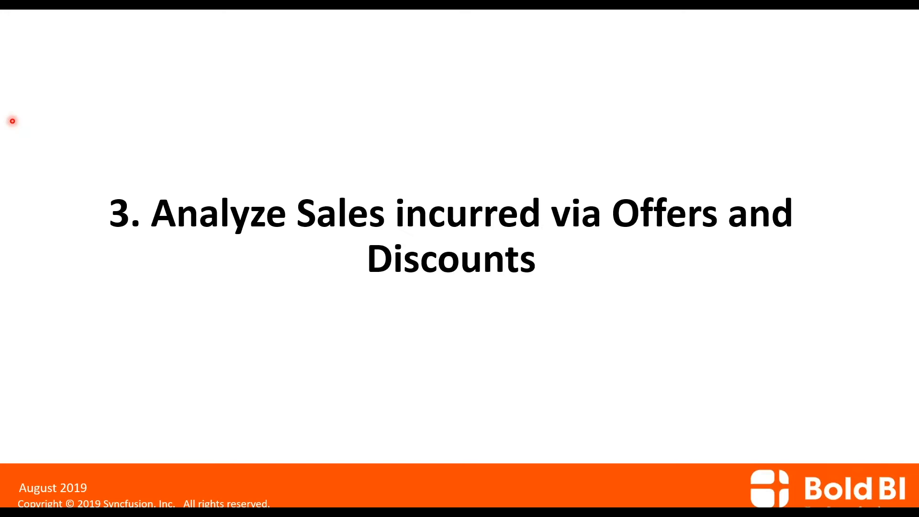
- Show the Retail Store Performance dashboard slide, then advance to the Demo slide
left_click(13, 121)
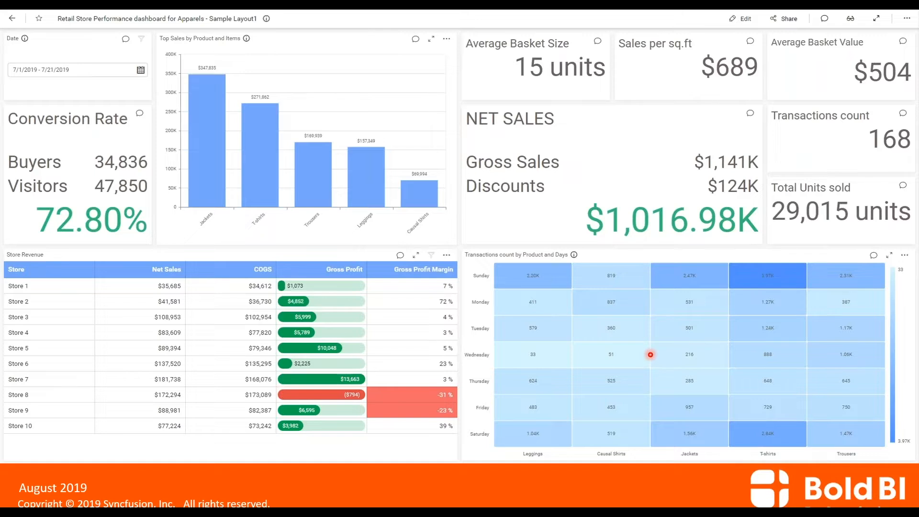
key("Right")
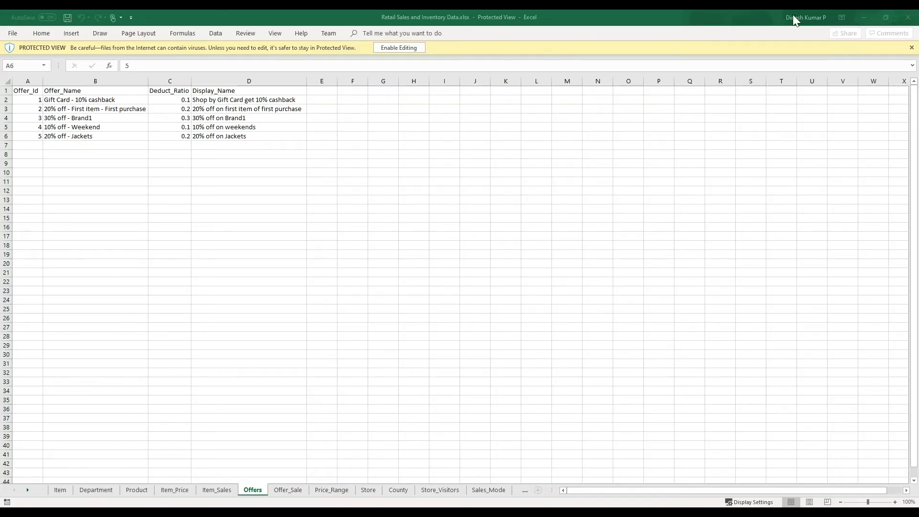
- Minimize Excel to reveal the Bold BI Retail Test data source designer
left_click(870, 18)
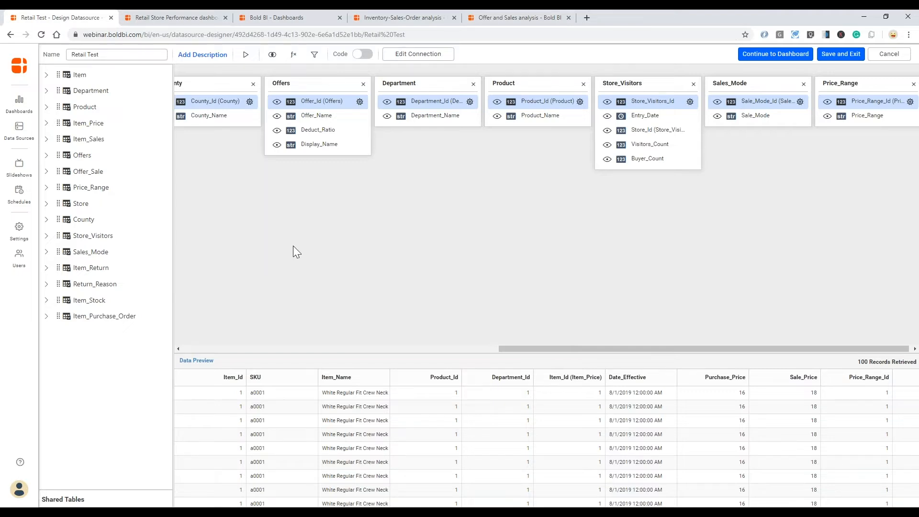
- In the Retail Test data source, open Expression Designer to view Total Sales, then switch to Excel
left_click(199, 9)
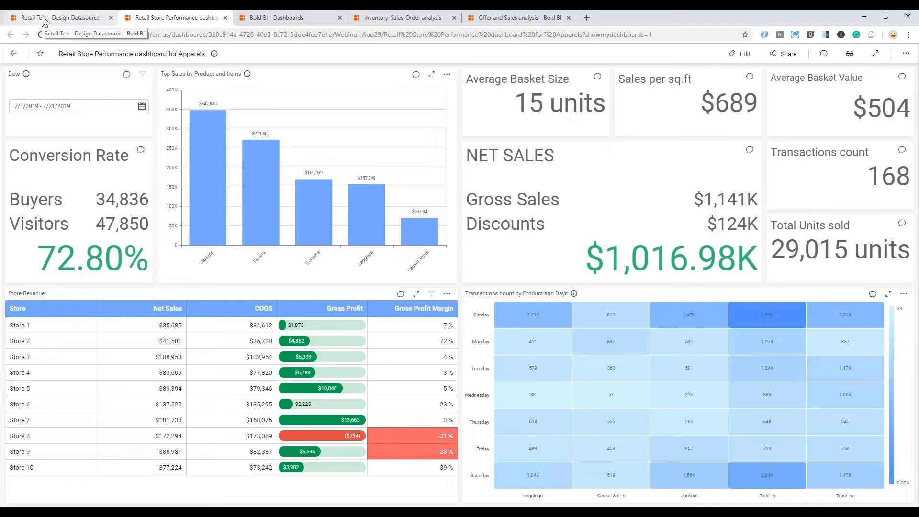
left_click(42, 18)
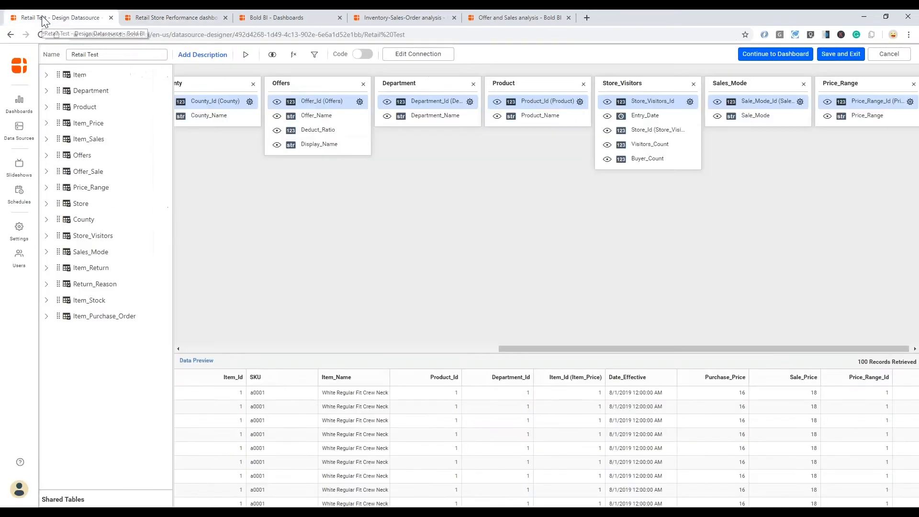
left_click(293, 56)
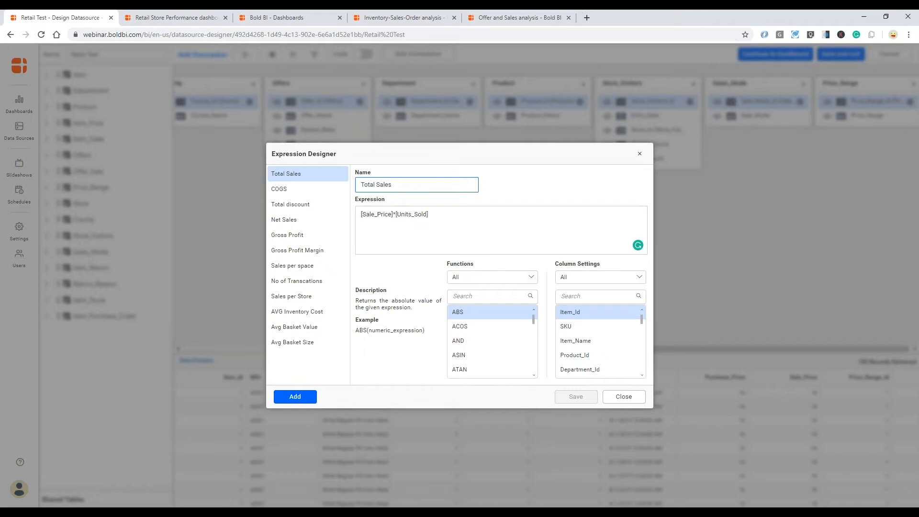
key("alt+Tab")
- Open the Item_Sales sheet and scroll up to its header row
left_click(209, 493)
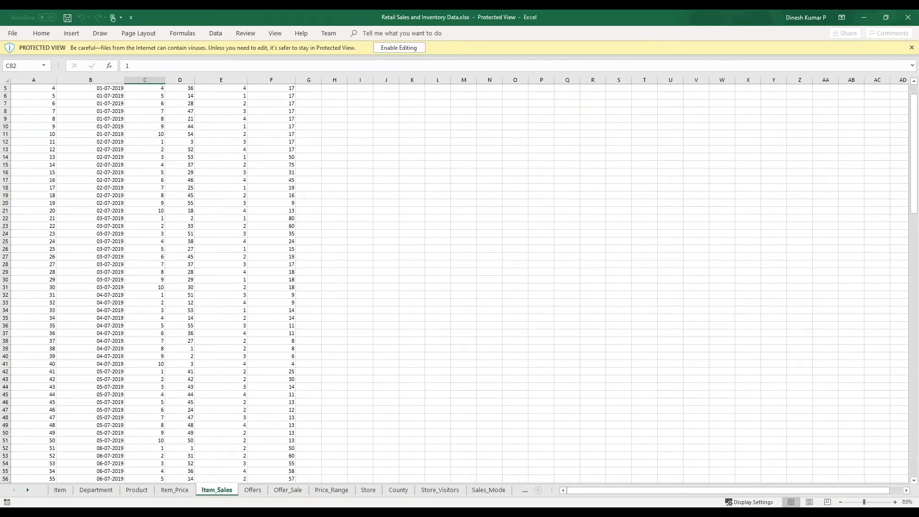
scroll(235, 425, "up", 2)
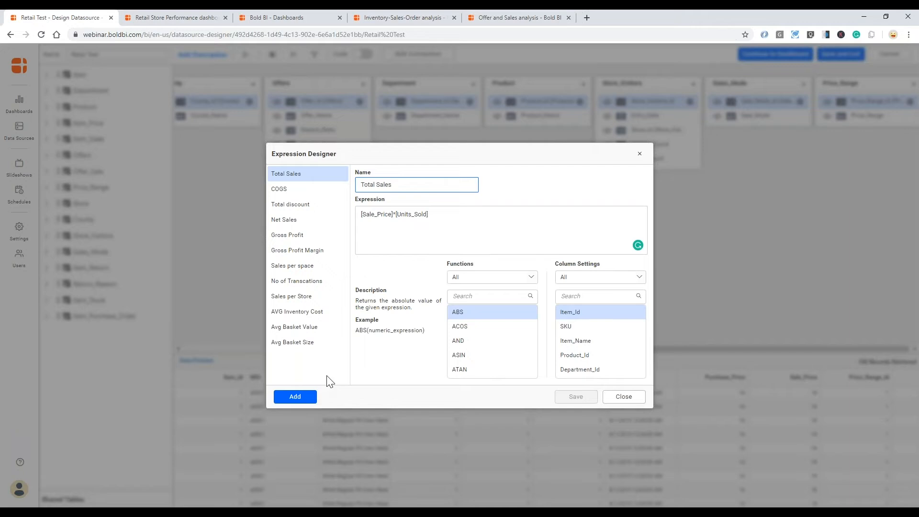
- Create a new expression and name it Sales
left_click(306, 399)
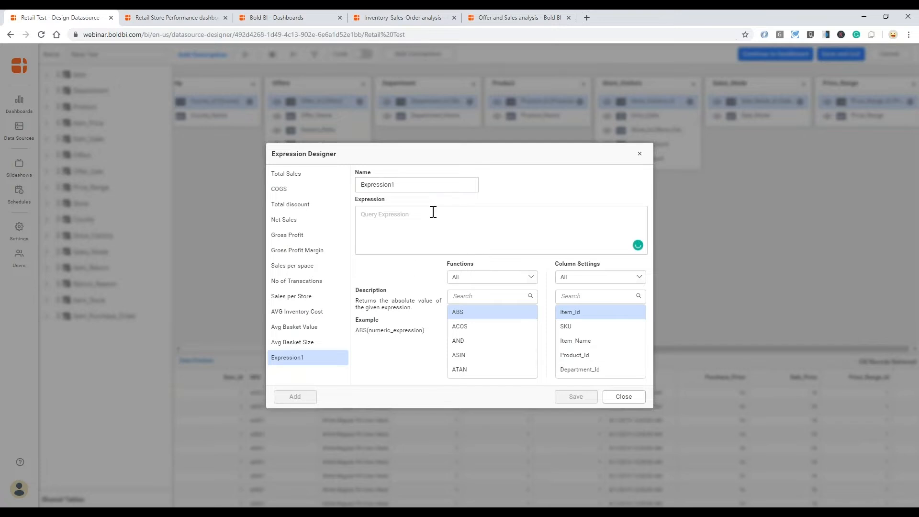
left_click_drag(400, 185, 359, 185)
type("Sales")
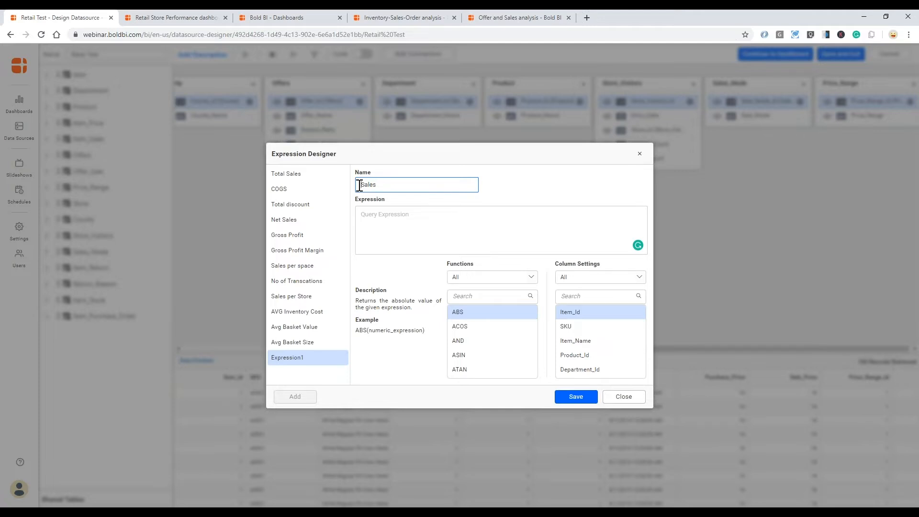
left_click(391, 220)
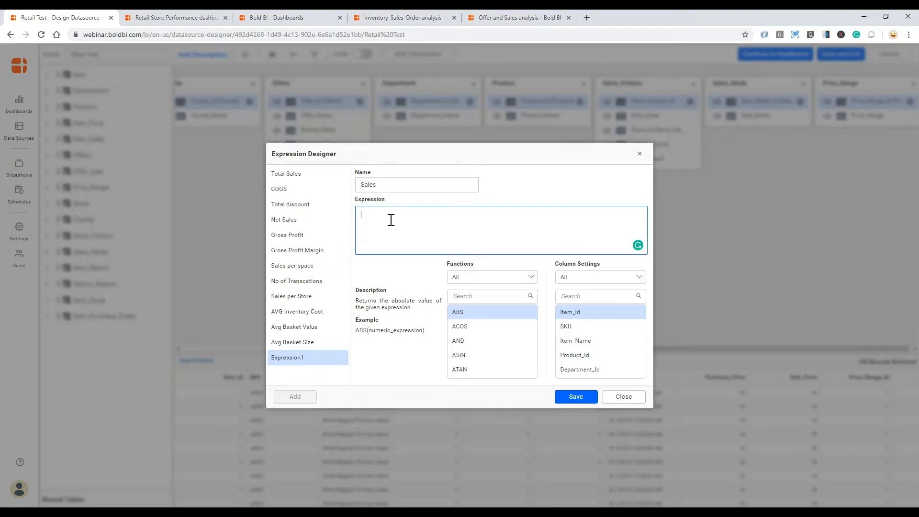
- Define Sales as [Sale_Price]*[Units_Sold] and save it
left_click(580, 296)
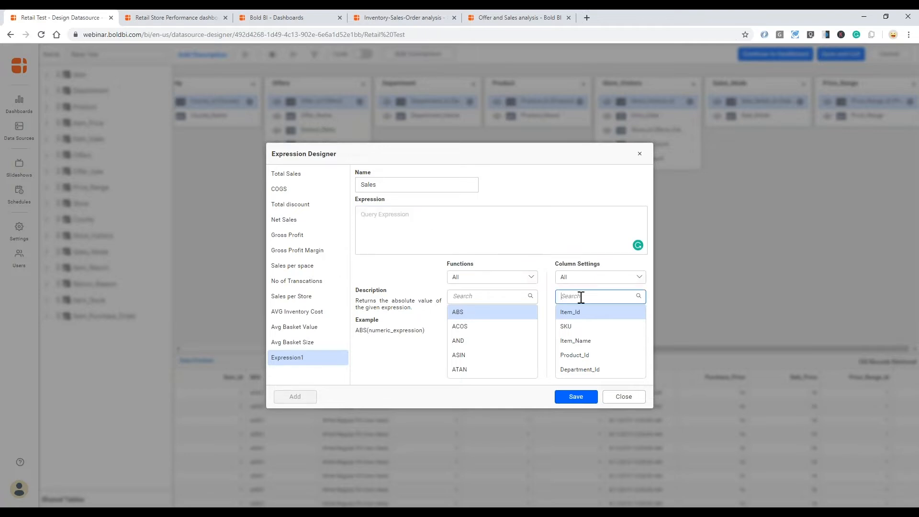
type("tota")
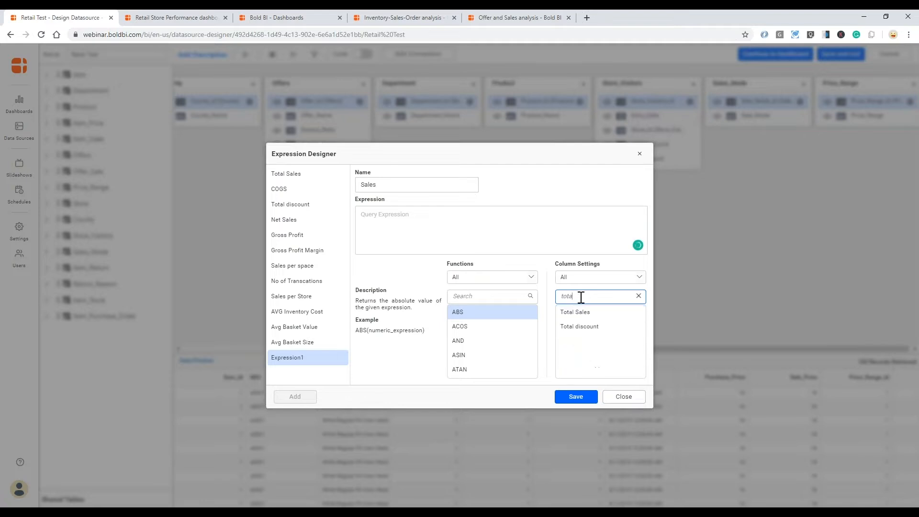
left_click(638, 295)
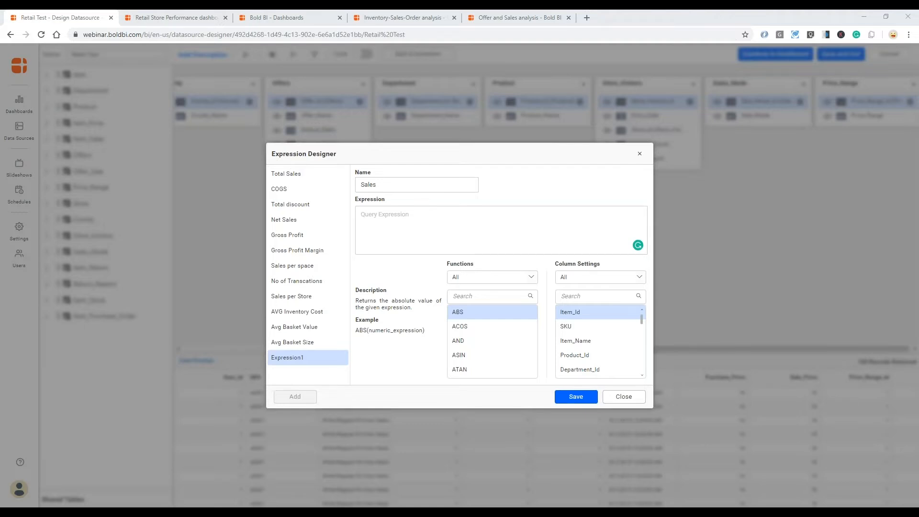
left_click(588, 295)
type("sale")
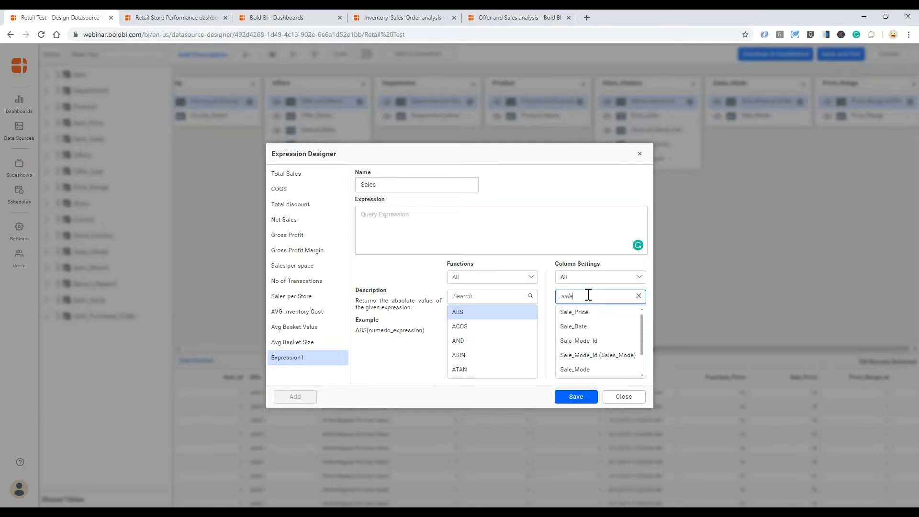
left_click(575, 314)
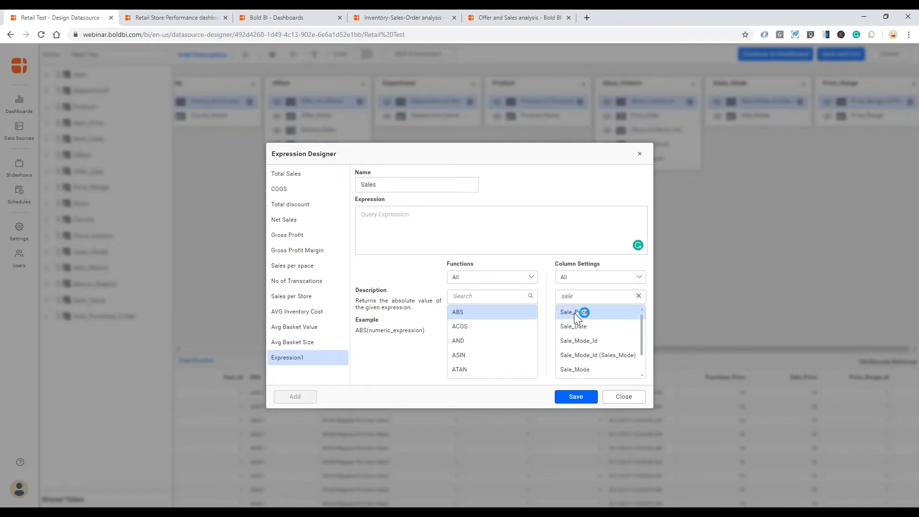
double_click(573, 312)
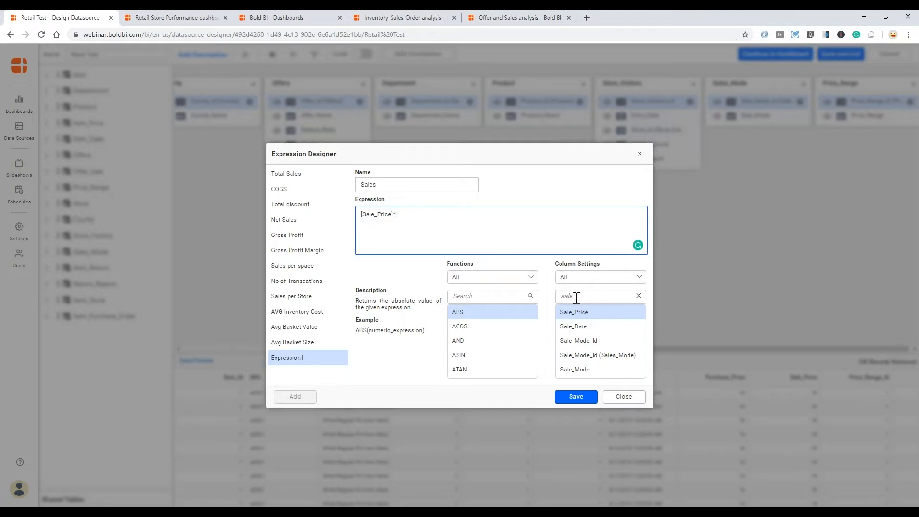
left_click_drag(578, 297, 559, 297)
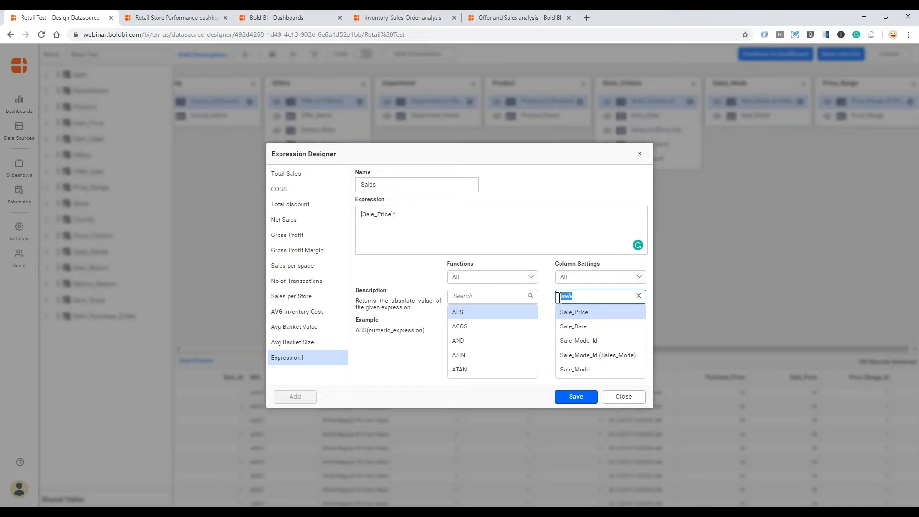
type("units")
double_click(574, 312)
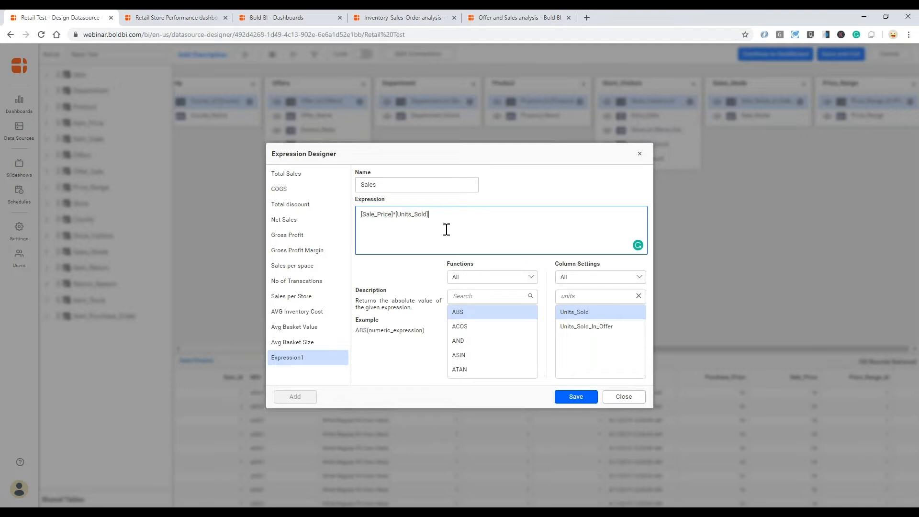
left_click(576, 397)
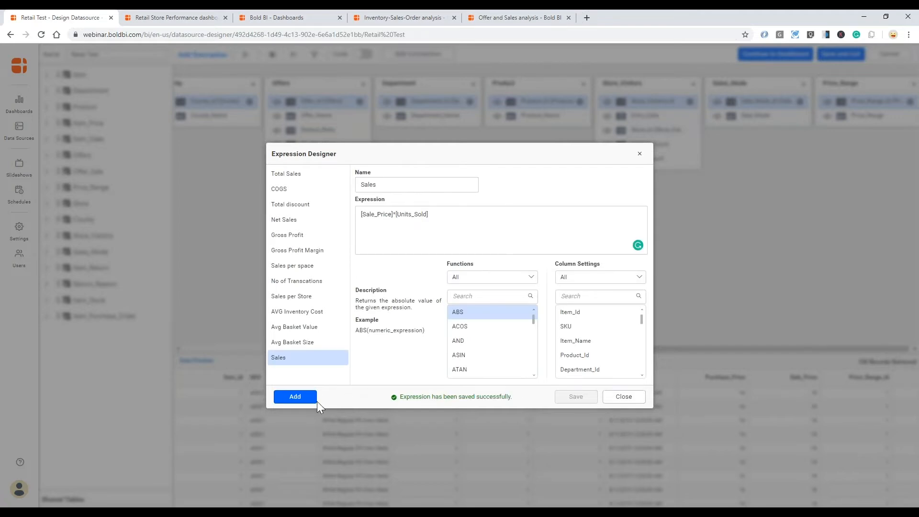
left_click(306, 402)
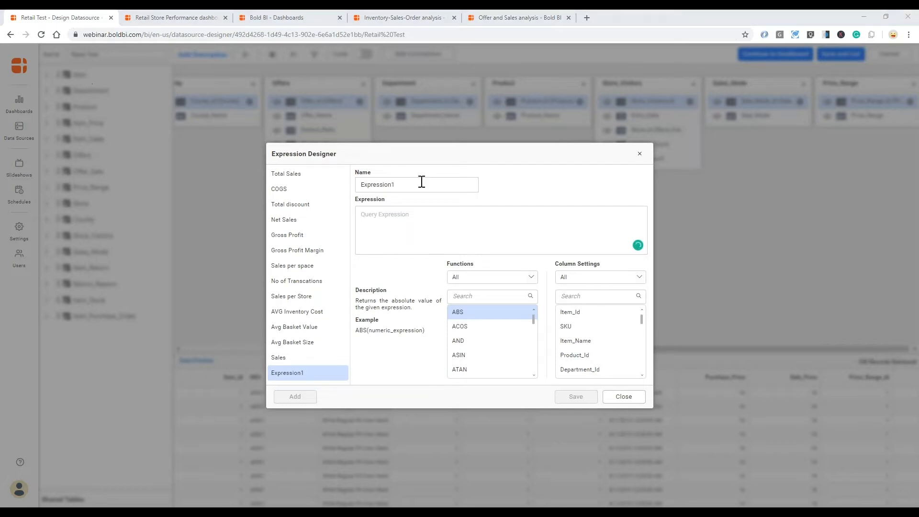
- Rename Expression1 to Cost of Goods Sold
double_click(354, 180)
type("Co")
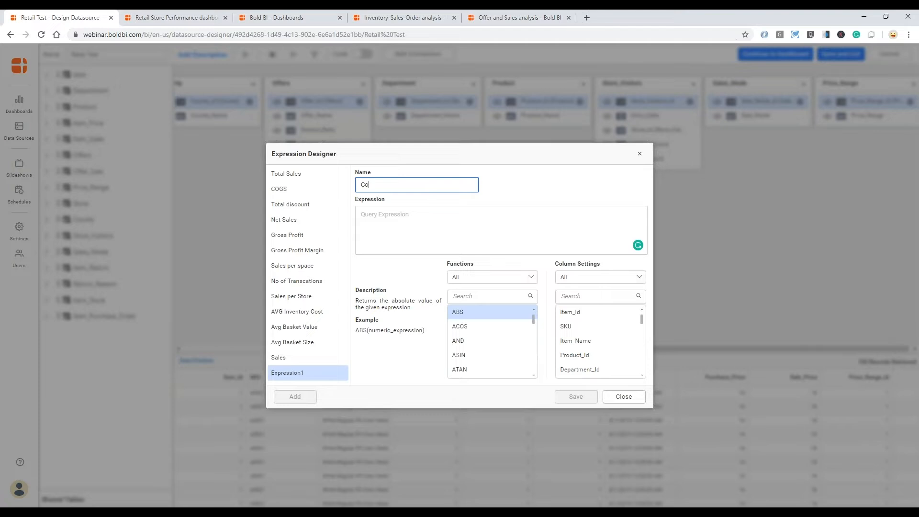
type("st of Goods Sold")
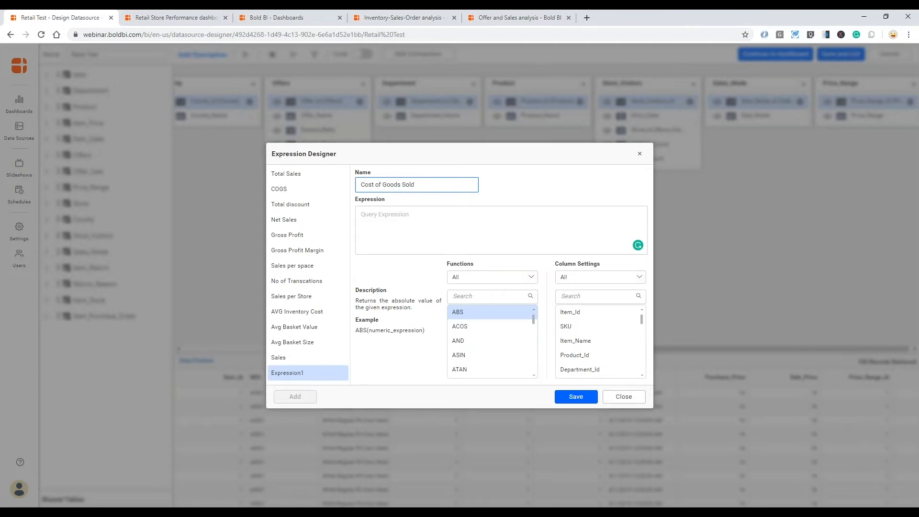
left_click(412, 218)
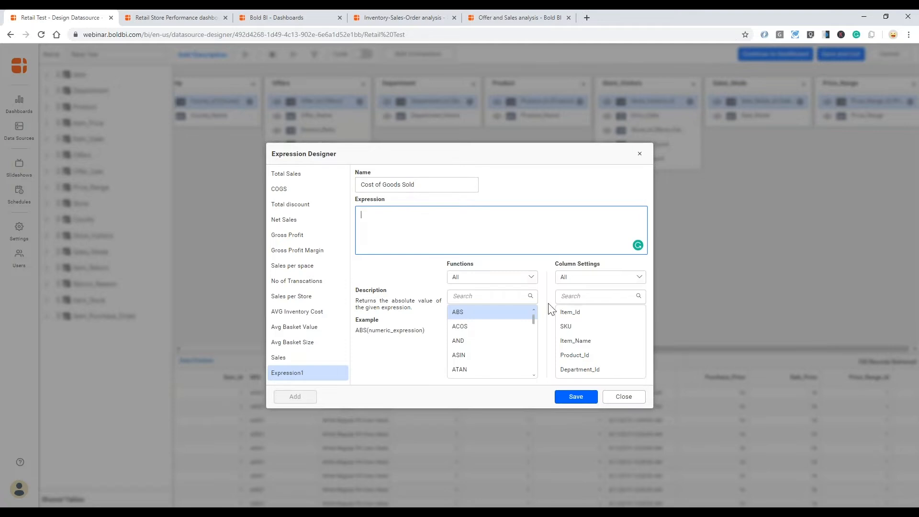
- Build its formula as [Purchase_Price]*[Units_Sold]
left_click(577, 296)
type("[pu")
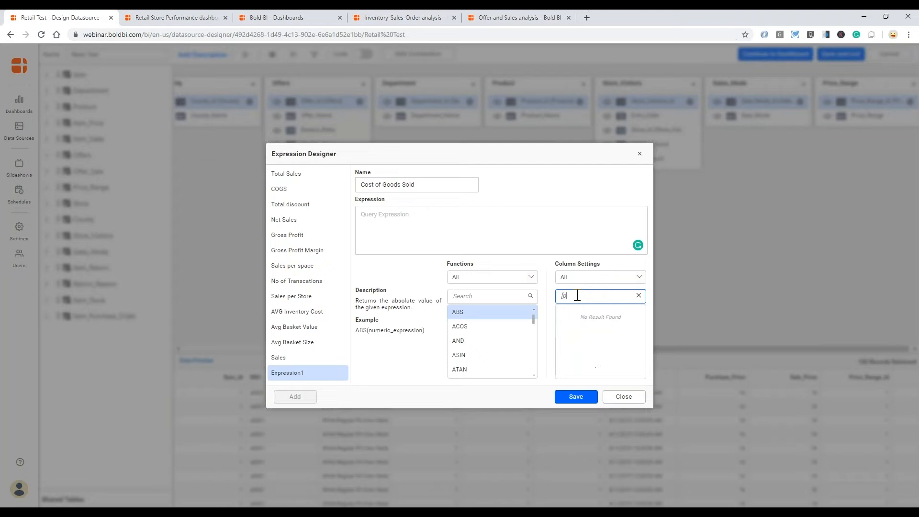
key("BackSpace")
key("BackSpace")
type("purc")
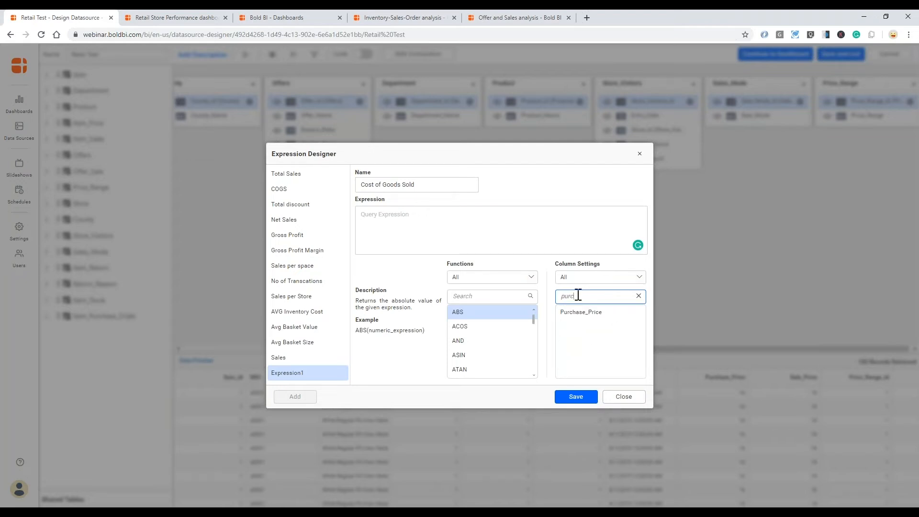
double_click(595, 314)
type("*")
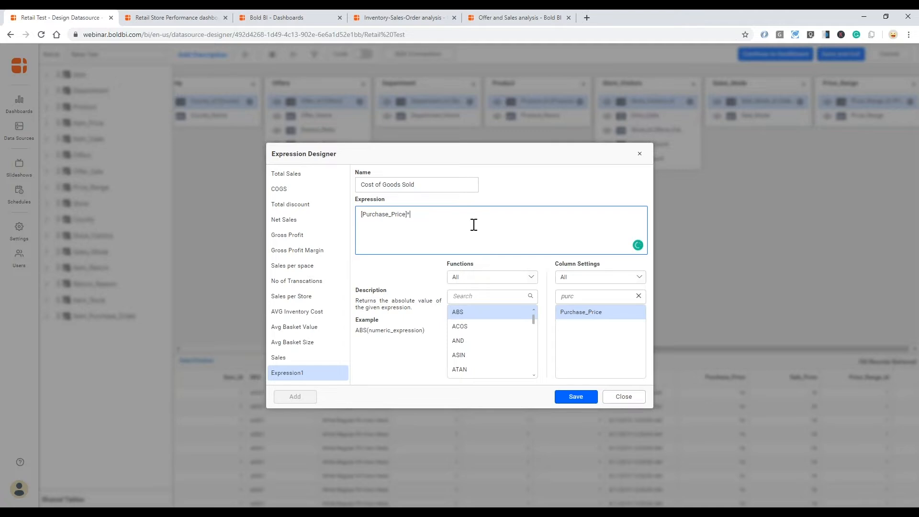
double_click(576, 296)
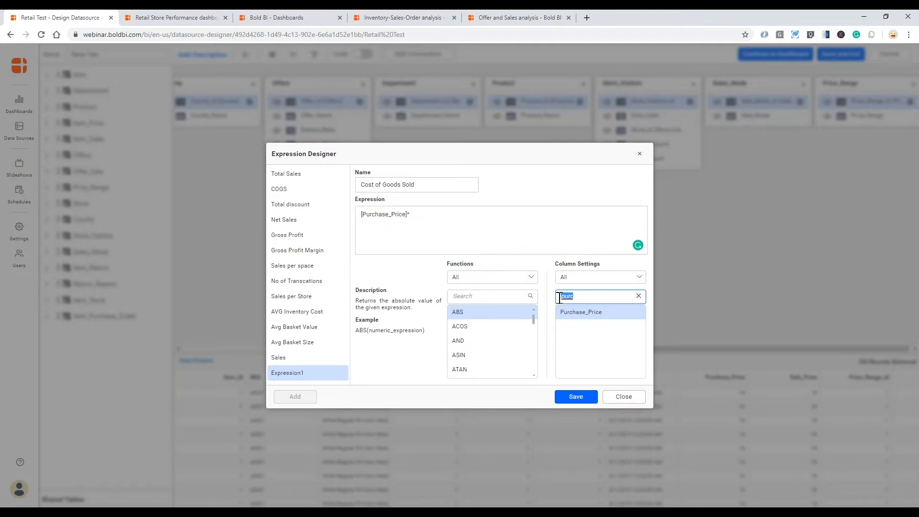
type("units")
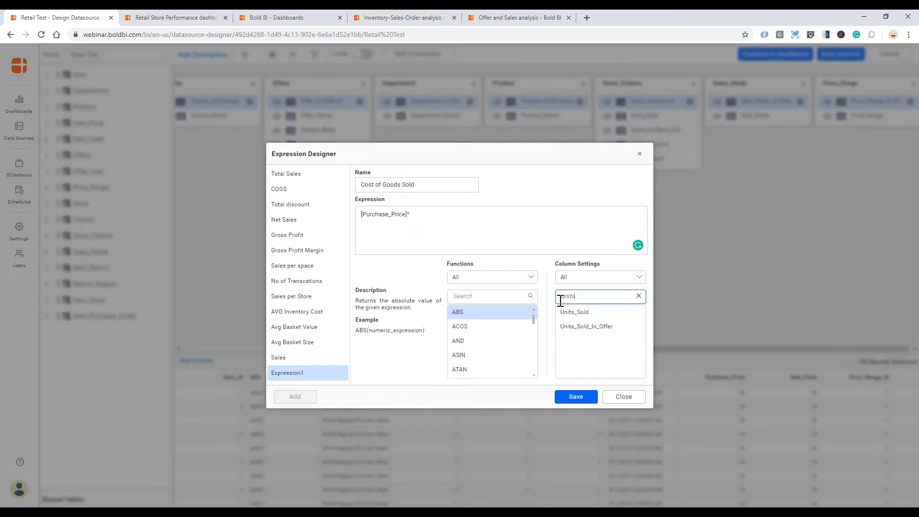
double_click(574, 312)
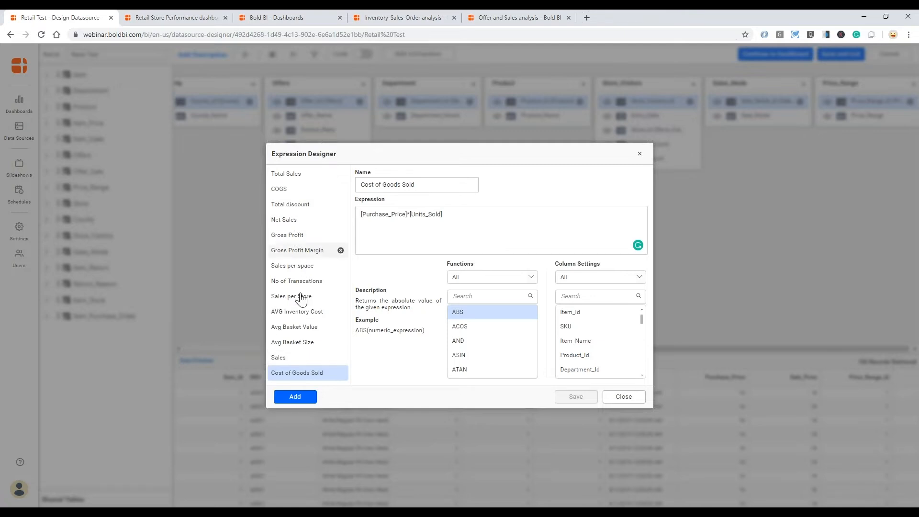
- Review the Gross Profit, Gross Profit Margin, Total discount, Net Sales and COGS formulas, then switch to the dashboard
left_click(308, 236)
left_click(307, 249)
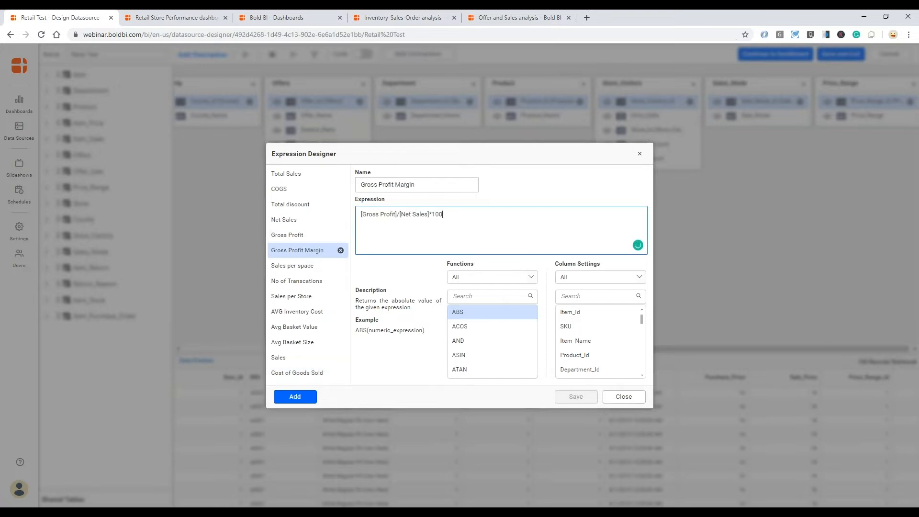
left_click(292, 207)
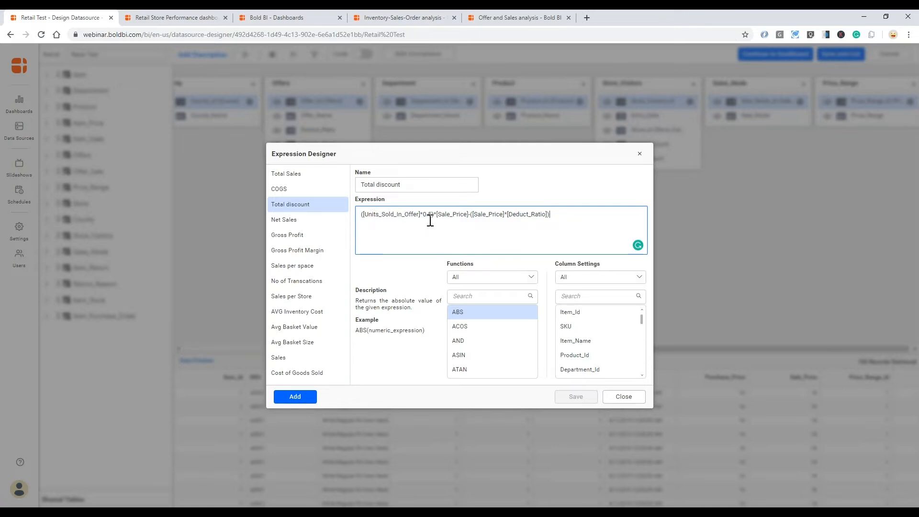
left_click(283, 220)
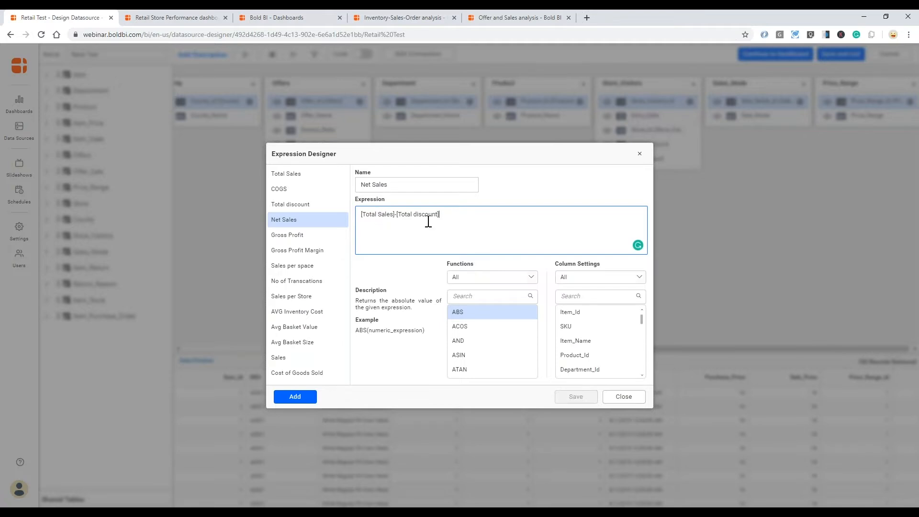
left_click(304, 237)
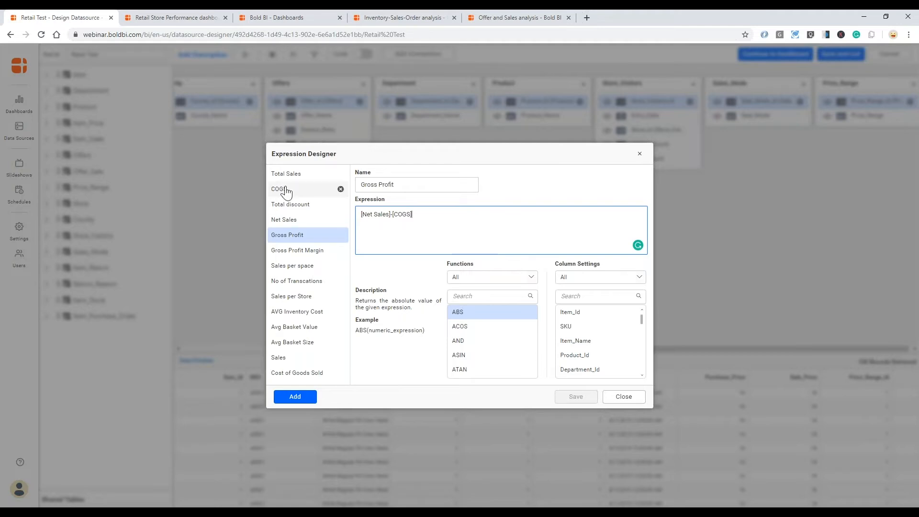
left_click(301, 189)
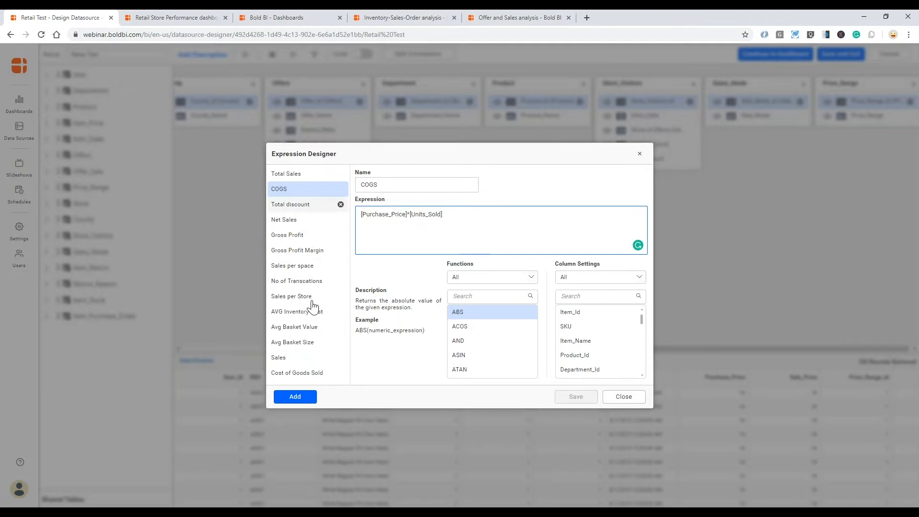
left_click(171, 15)
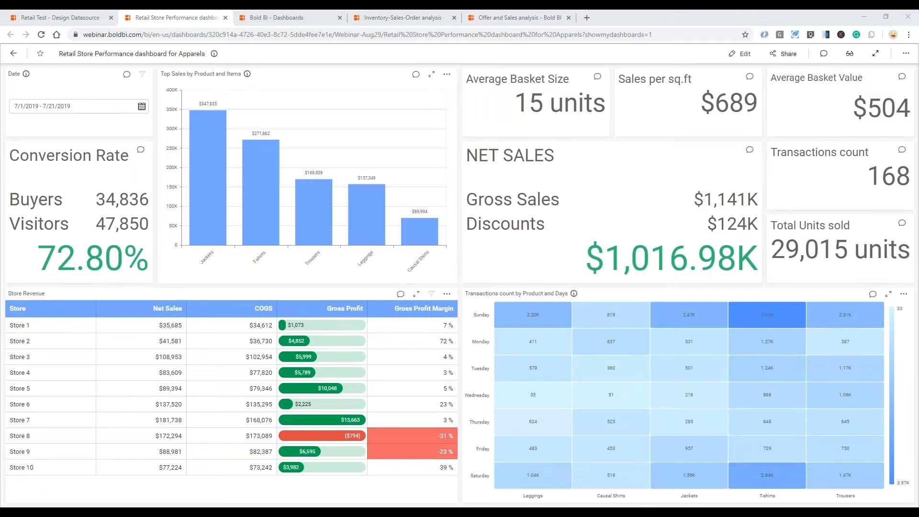
mouse_move(261, 189)
mouse_move(206, 224)
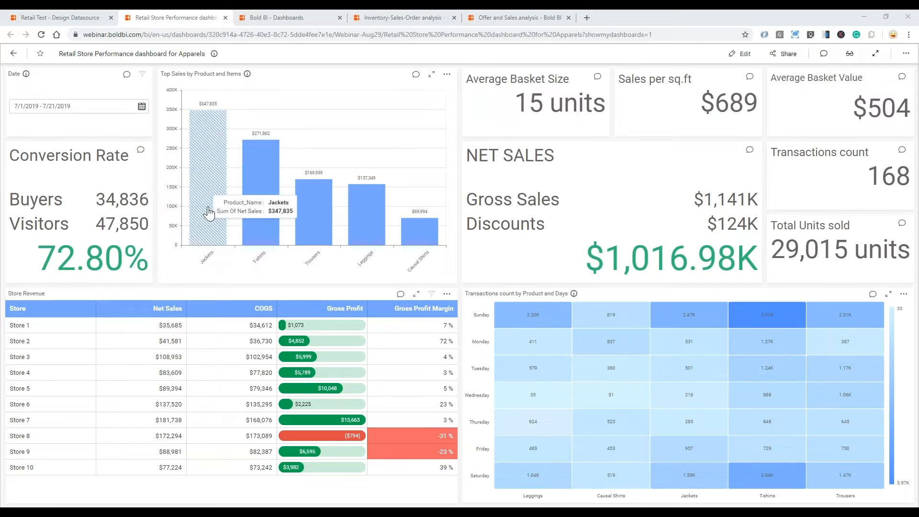
- Drill Top Sales from Jackets to Men, showing Navy Check Jacket leading at $107,814
left_click(209, 212)
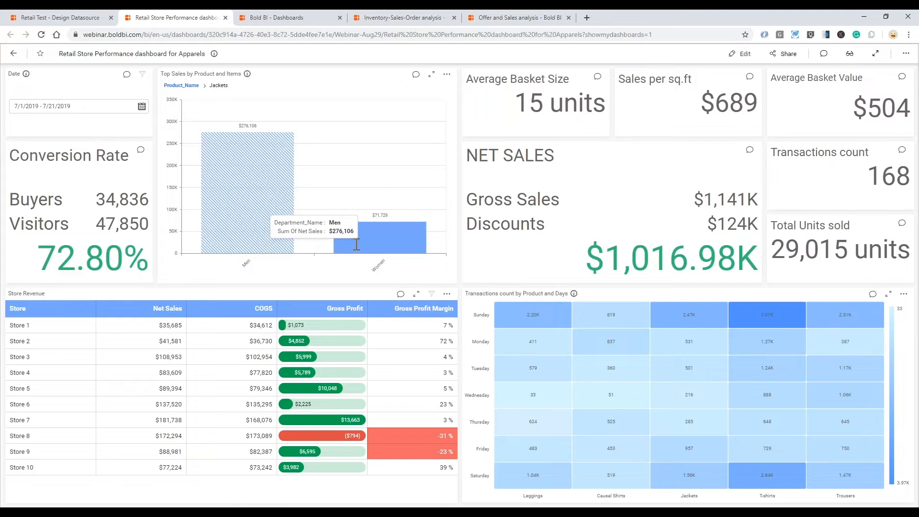
mouse_move(364, 237)
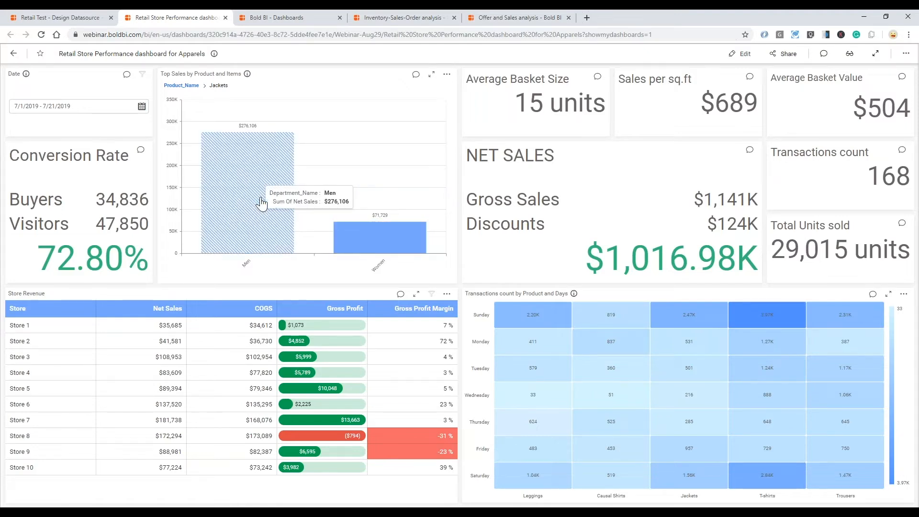
left_click(262, 204)
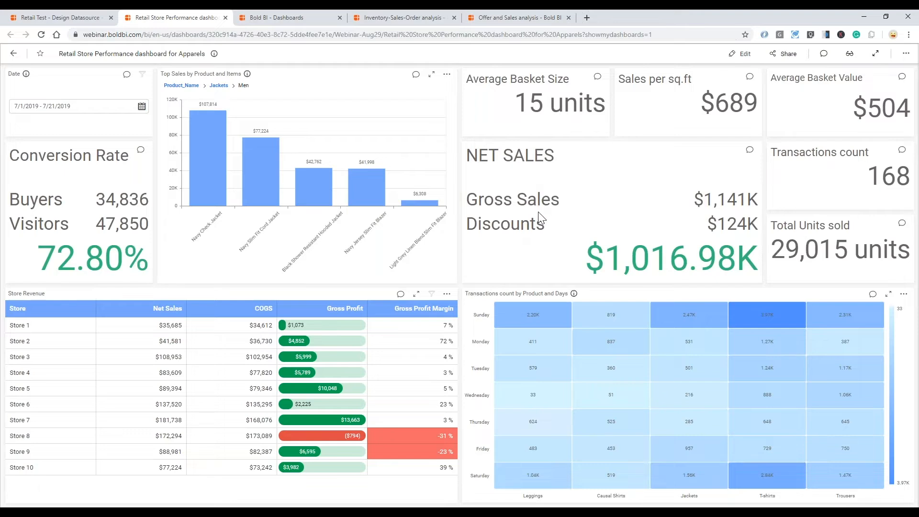
mouse_move(615, 222)
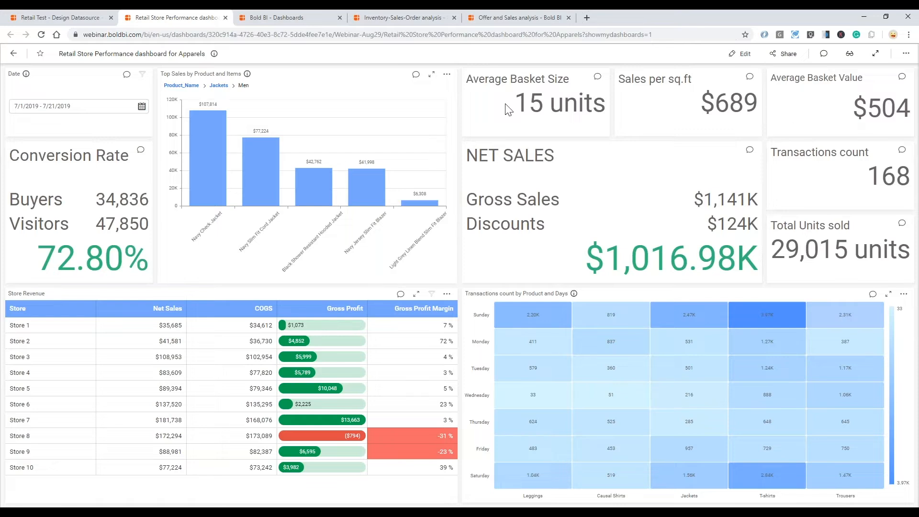
mouse_move(595, 352)
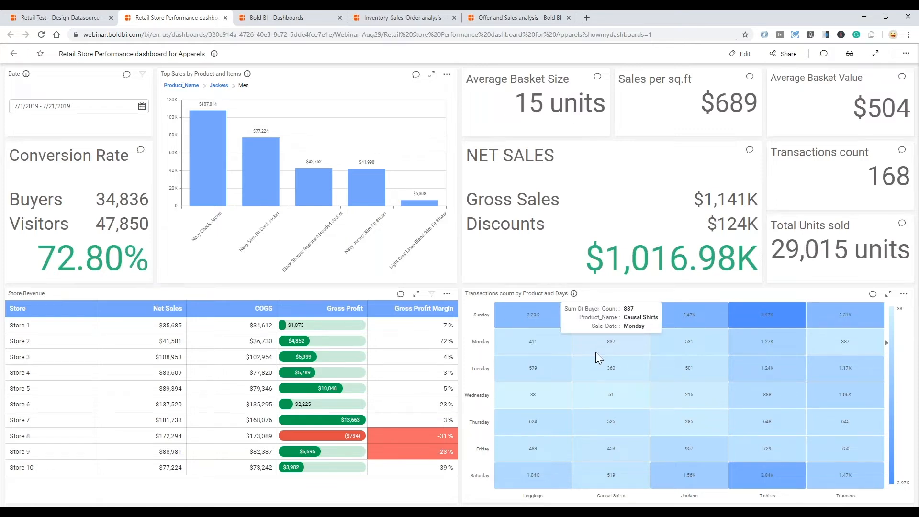
- Share the dashboard with the searched user at Read access, then close the sharing dialog
left_click(779, 60)
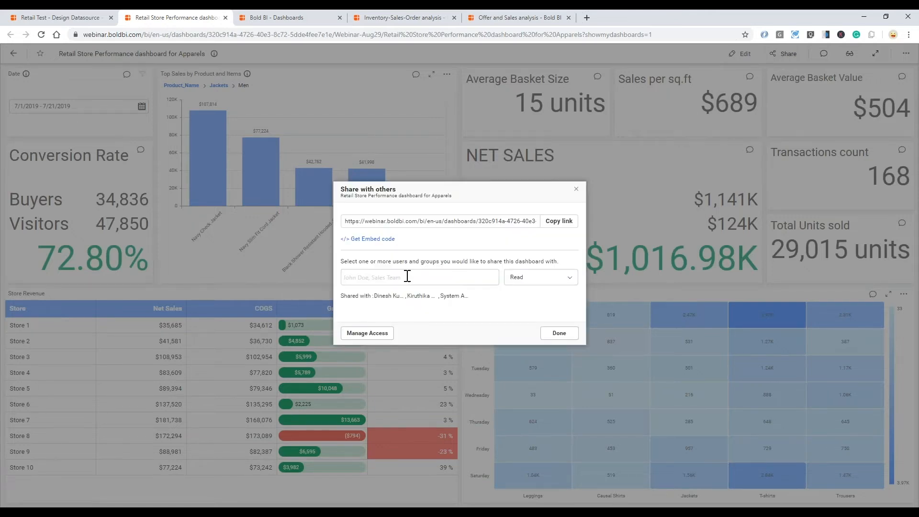
left_click(405, 278)
type("pravin")
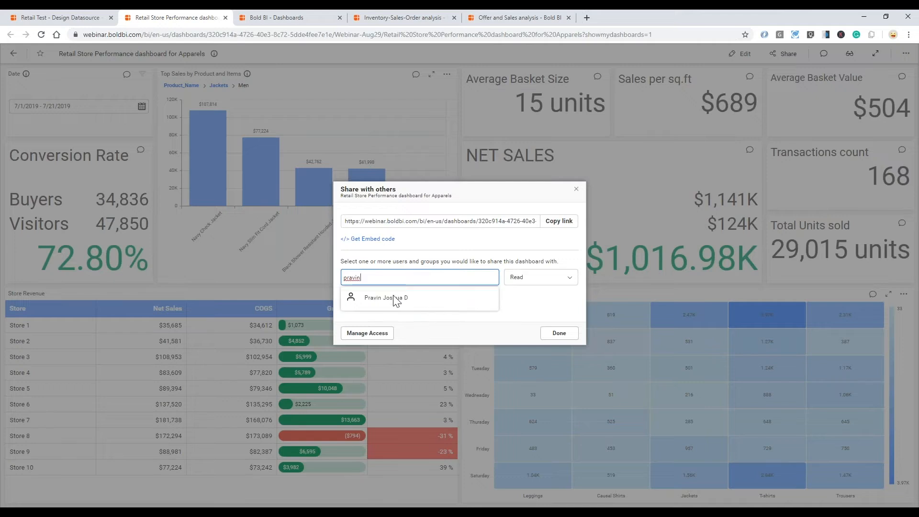
left_click(396, 299)
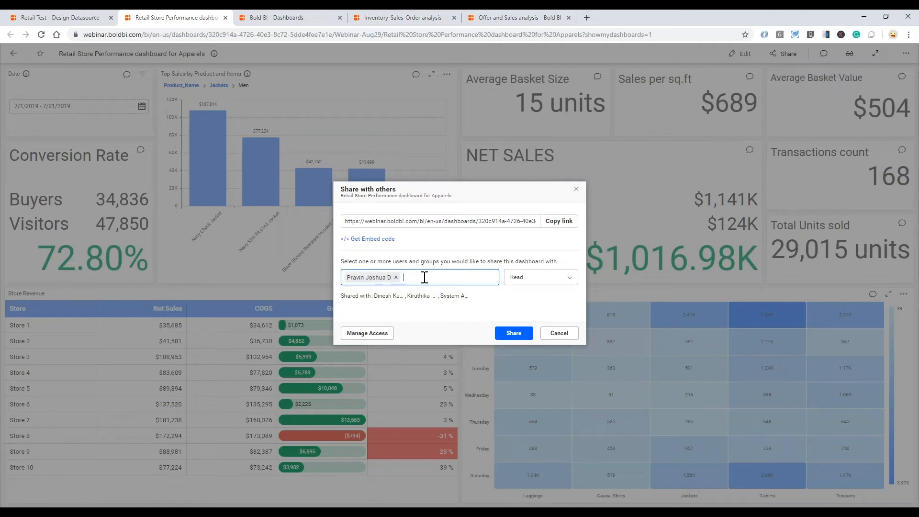
left_click(509, 333)
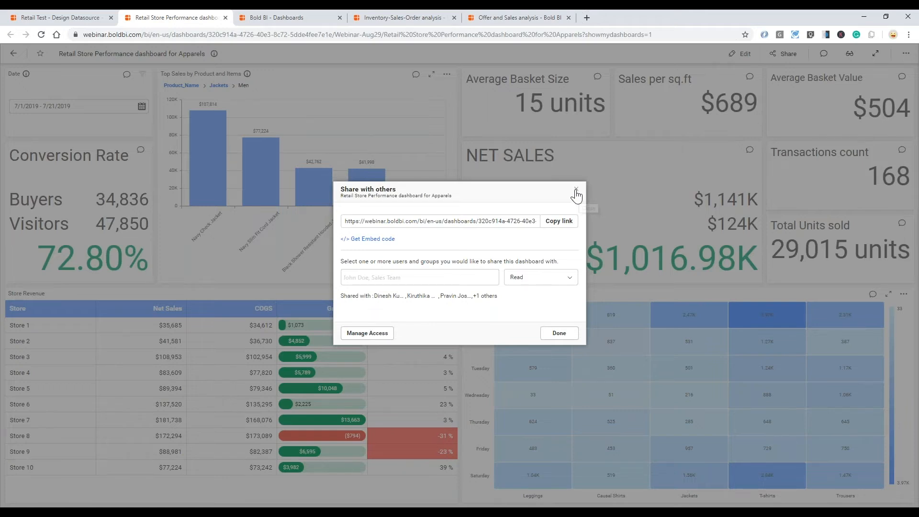
left_click(577, 191)
- Return to the Webinar-Aug29 dashboards list and open the Schedules page
left_click(287, 19)
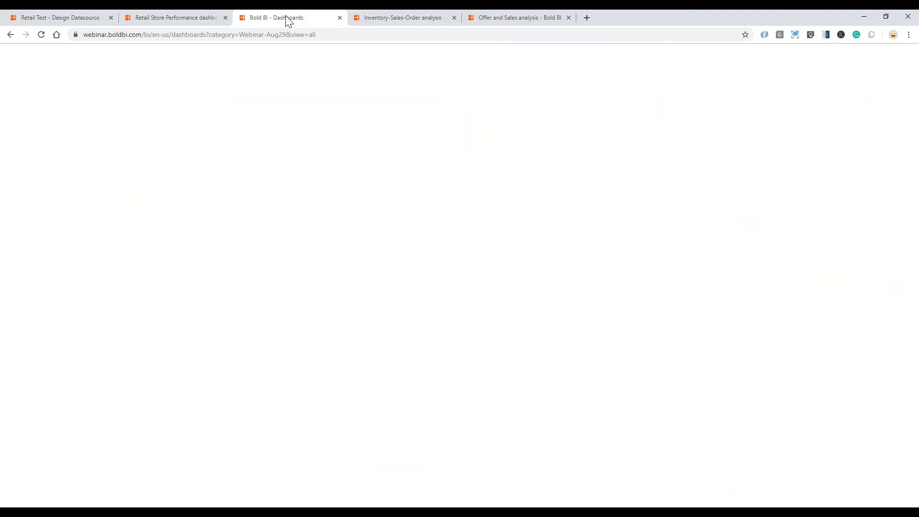
left_click_drag(287, 19, 306, 19)
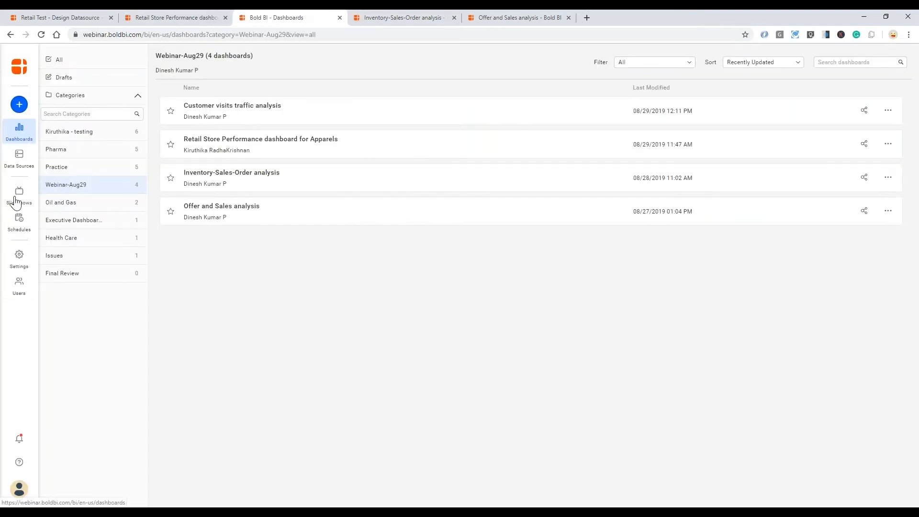
left_click(19, 221)
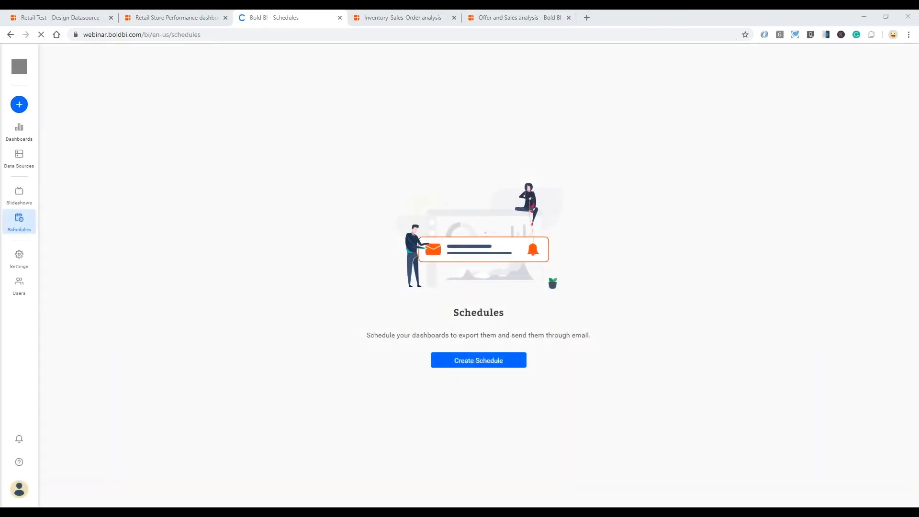
- Create a schedule 'Weekly report' for the Retail Store Performance dashboard for Apparels in Webinar-Aug29
left_click(495, 367)
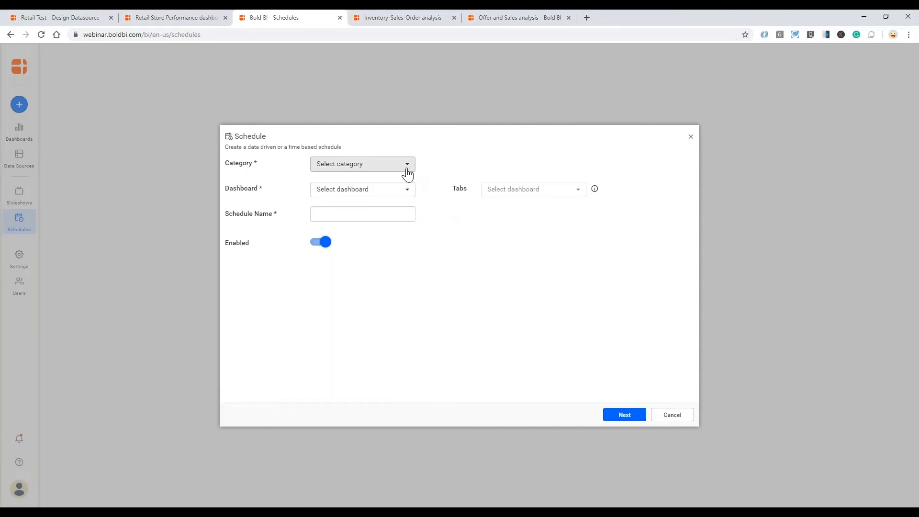
left_click(407, 174)
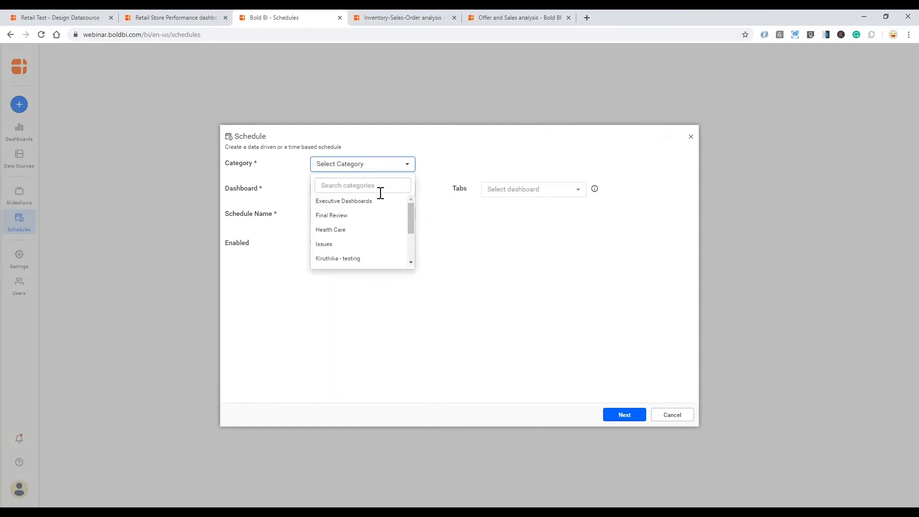
scroll(364, 253, "down", 3)
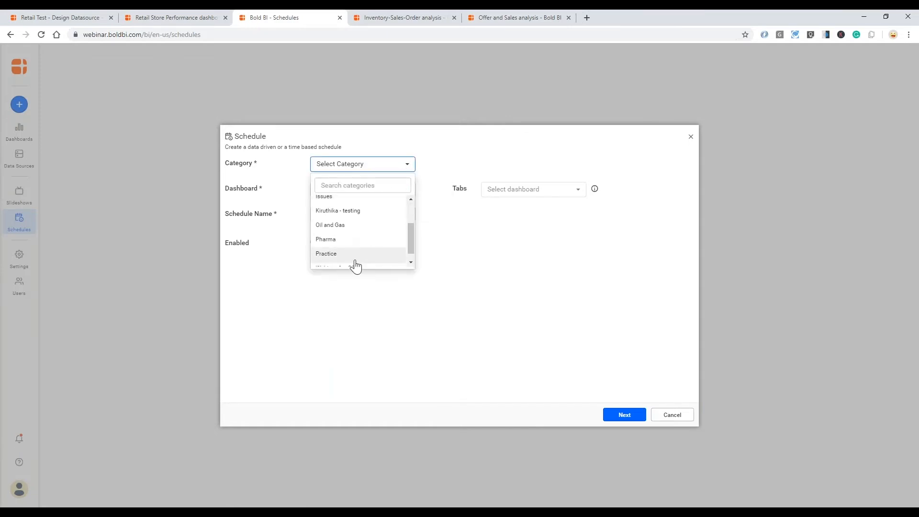
left_click(355, 261)
left_click(404, 193)
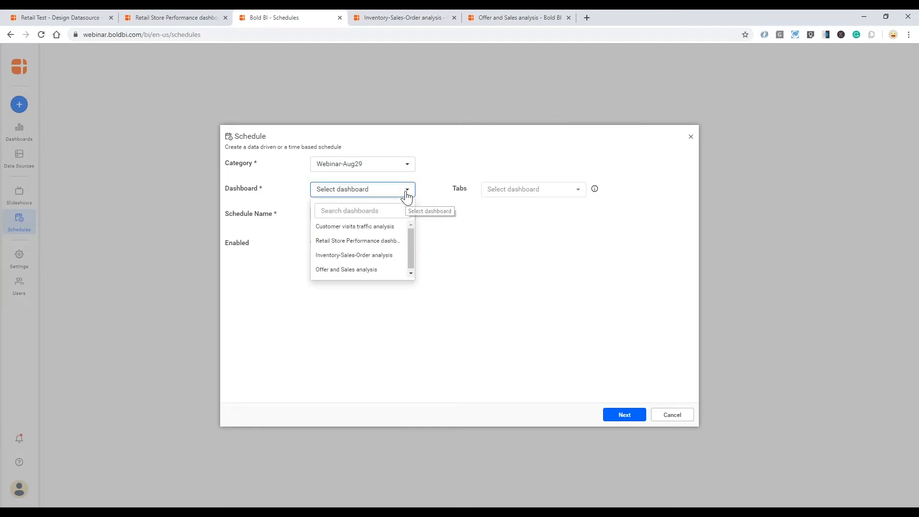
left_click(382, 238)
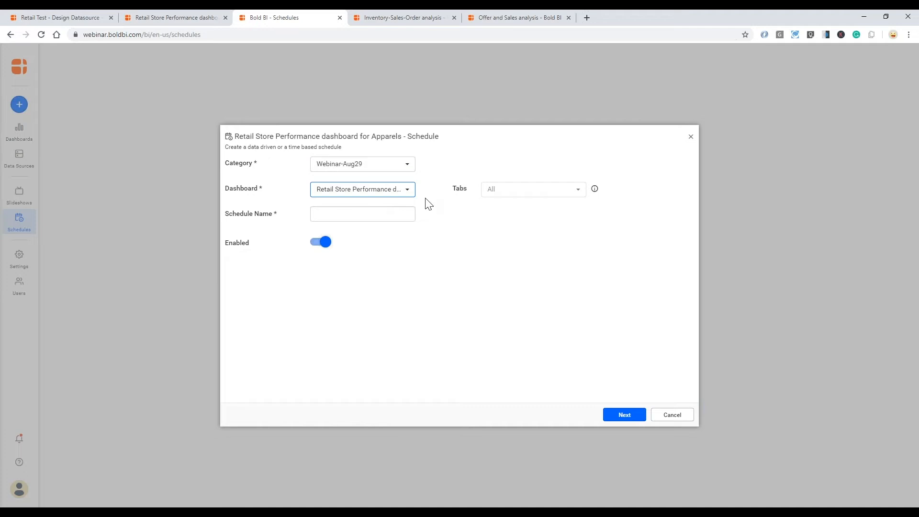
left_click(382, 215)
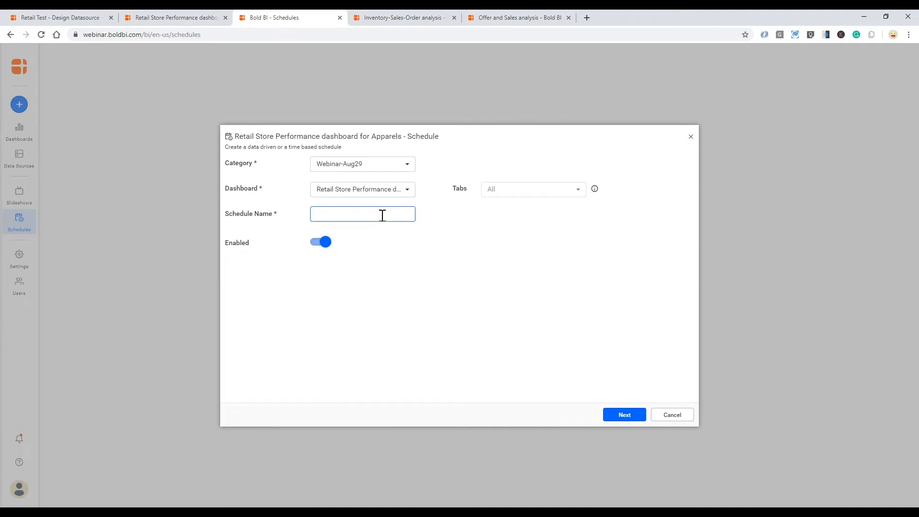
type("Weekly report")
left_click(624, 416)
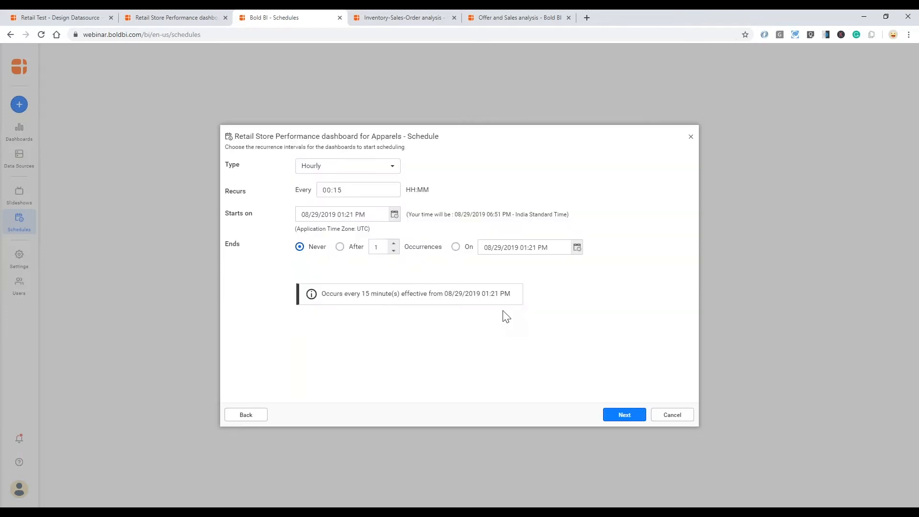
- Set the schedule to recur weekly on Monday with the end set to Never
left_click(394, 168)
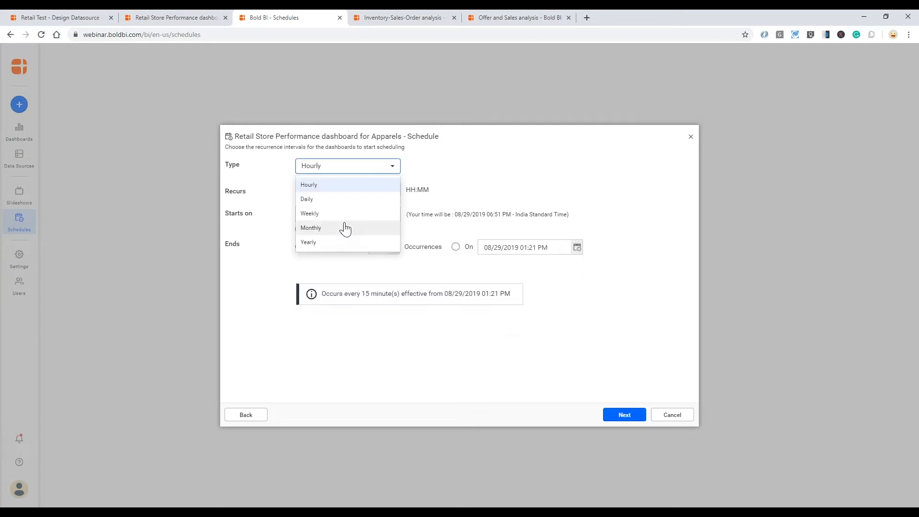
left_click(342, 213)
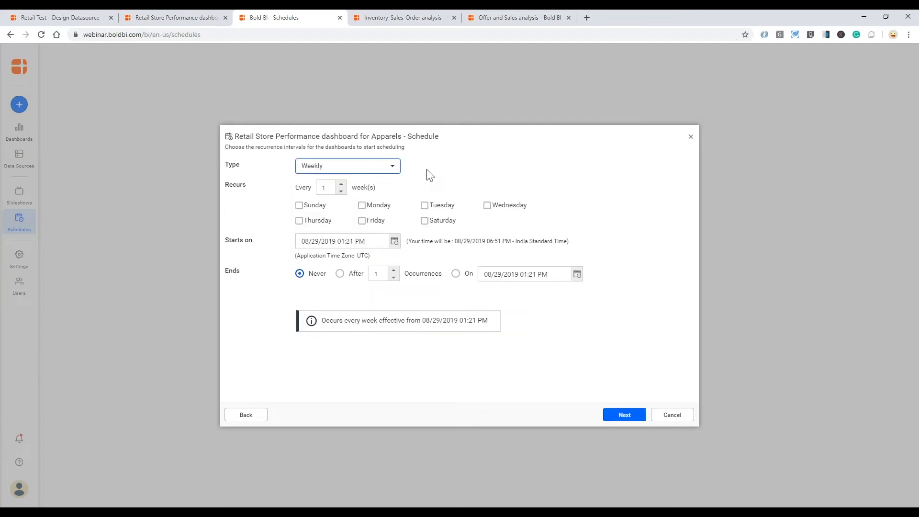
left_click(363, 206)
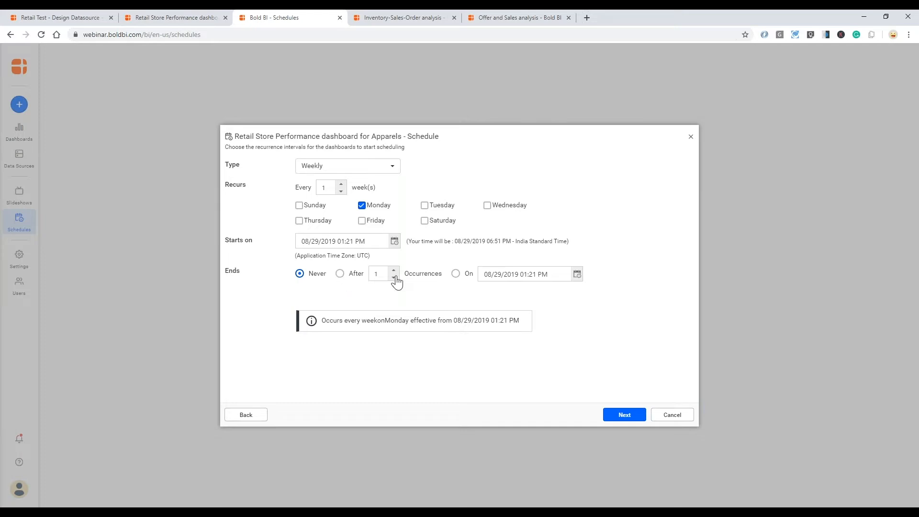
left_click(340, 274)
double_click(379, 275)
type("20")
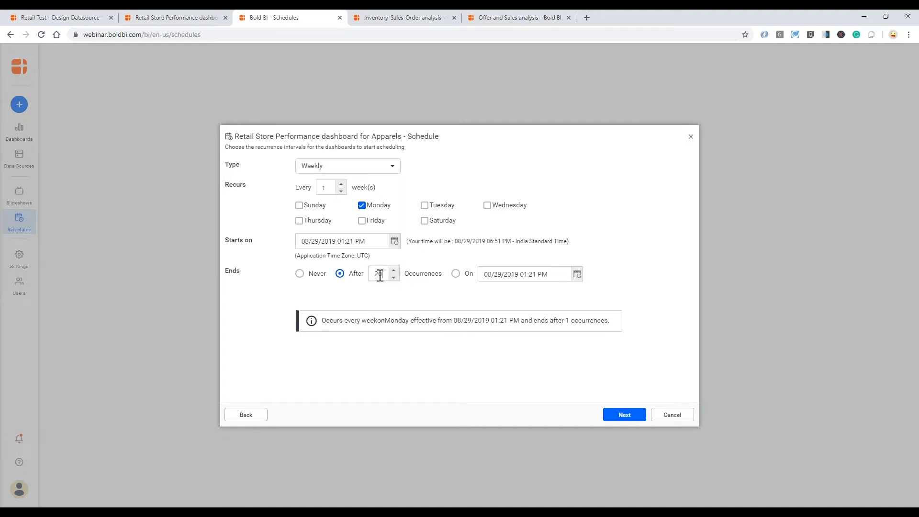
left_click(301, 274)
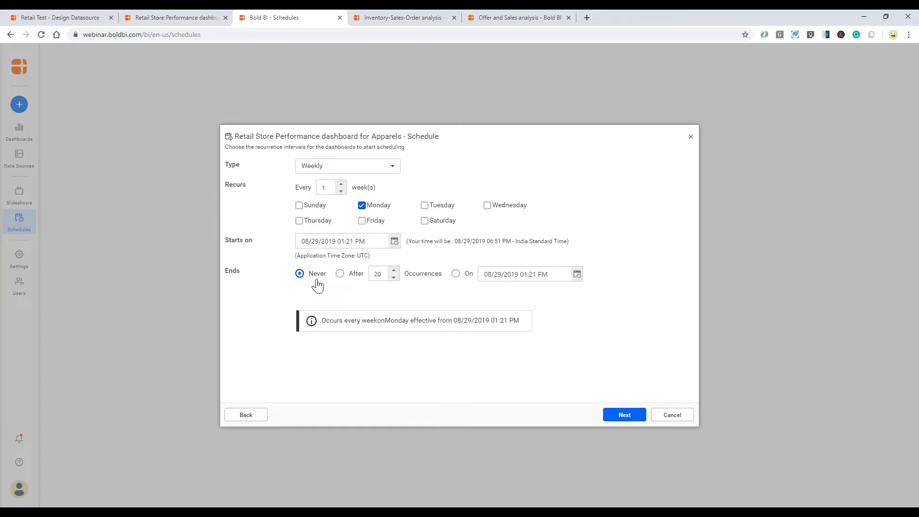
left_click(624, 414)
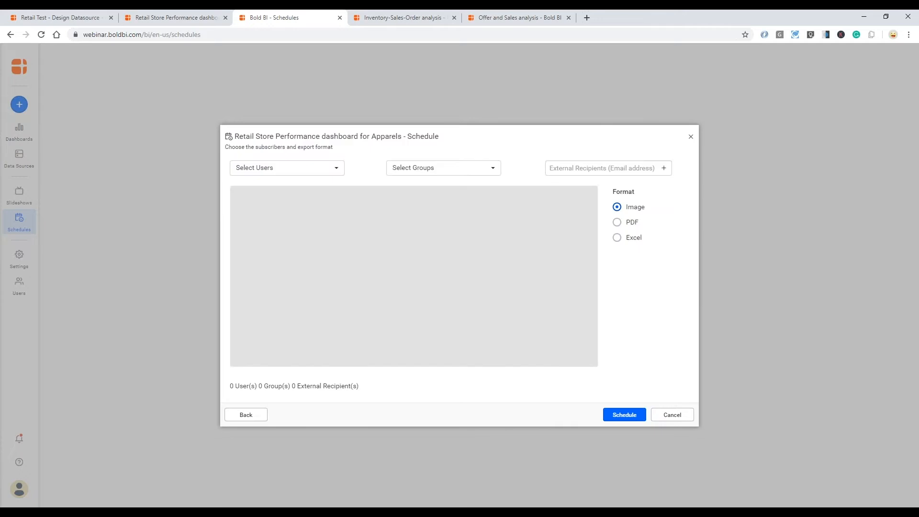
- Search for the user and add them as the schedule's subscriber
left_click(337, 168)
type("pravin")
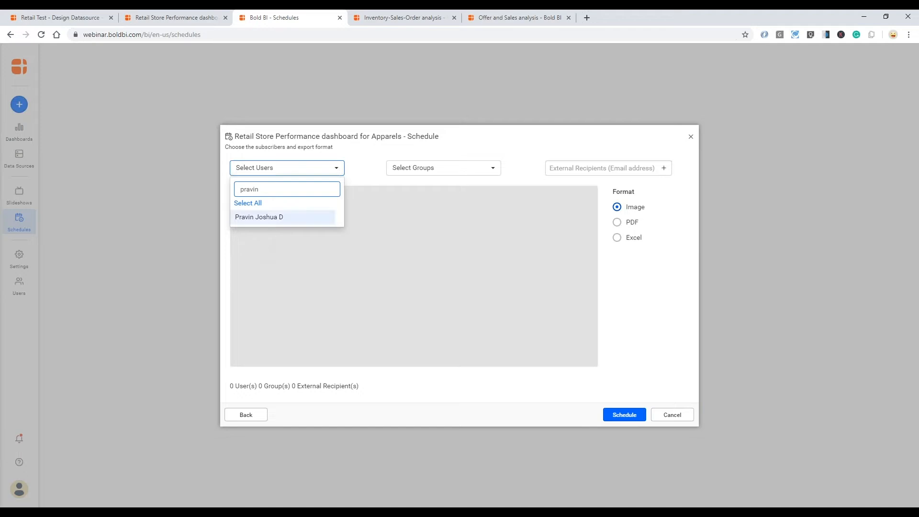
left_click(259, 217)
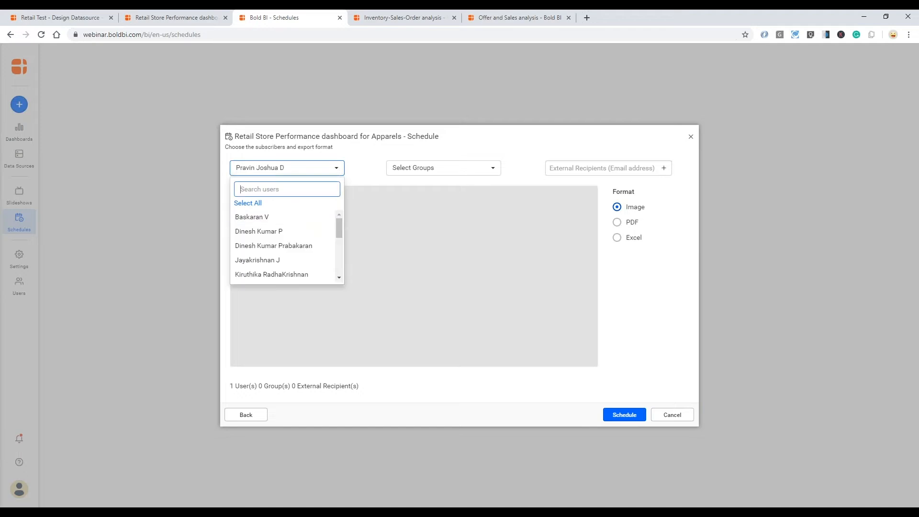
left_click(438, 277)
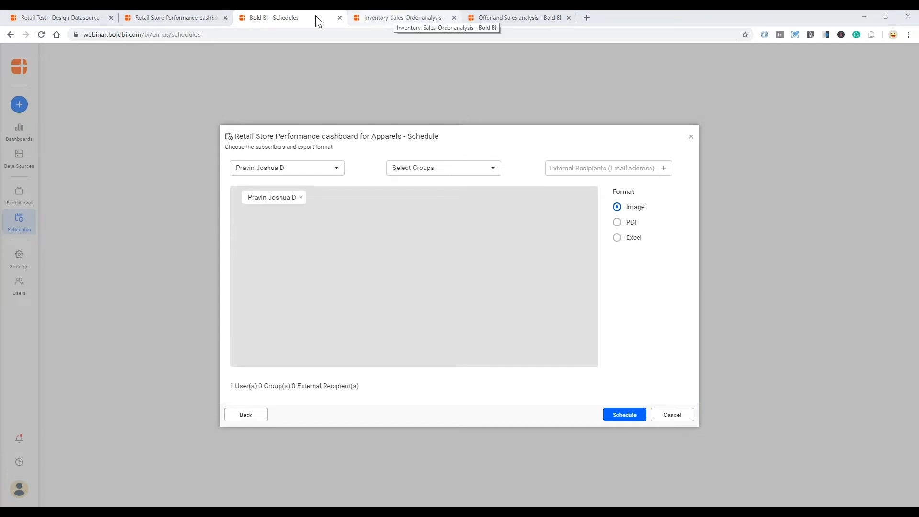
- Close the schedule window and create a blank dashboard named 'Customer Visits Traffic Analysis' for design
left_click(689, 421)
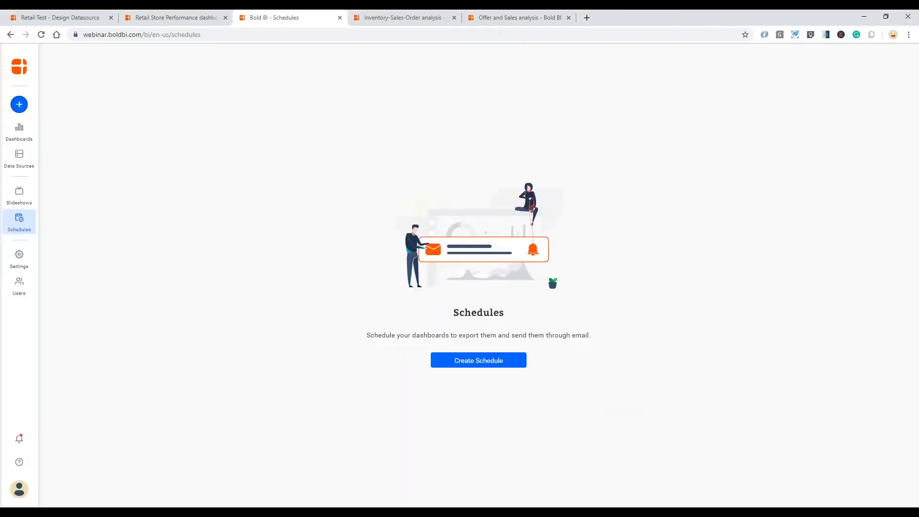
left_click(21, 106)
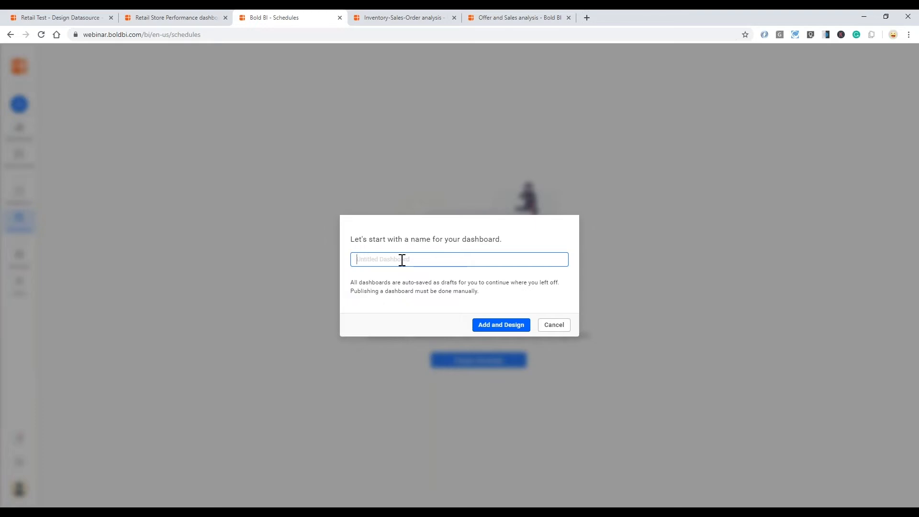
type("T")
key("BackSpace")
type("Customer Viso")
key("BackSpace")
type("its Traffic Analysis")
key("Tab")
left_click(501, 325)
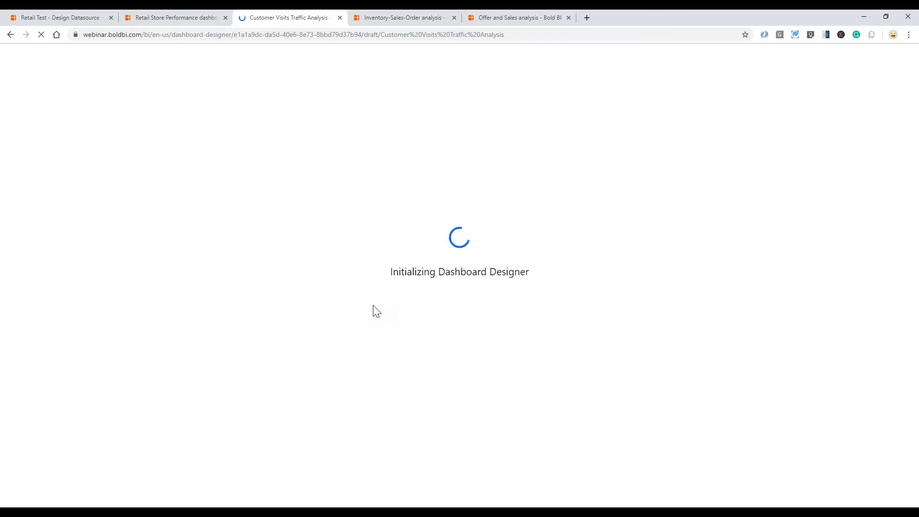
- Close the finished example dashboard's tab with Ctrl+W and return to the new designer
left_click(426, 15)
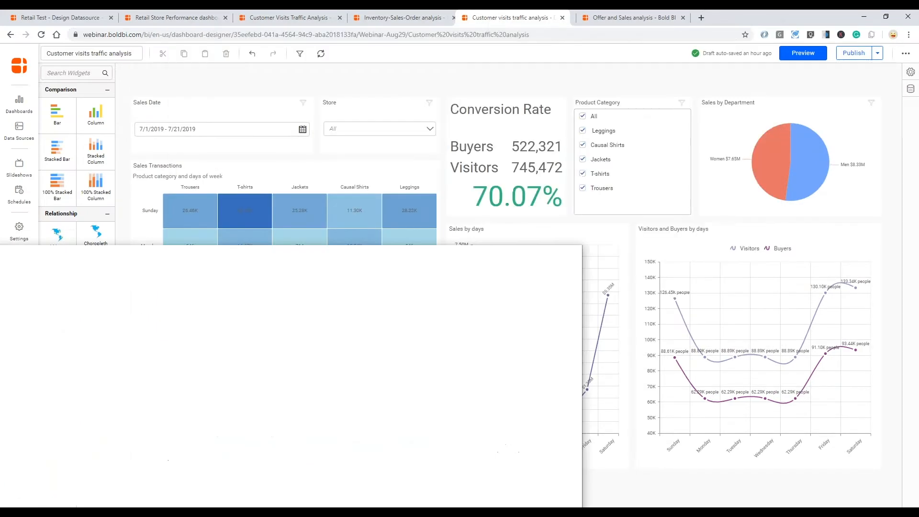
key("ctrl+w")
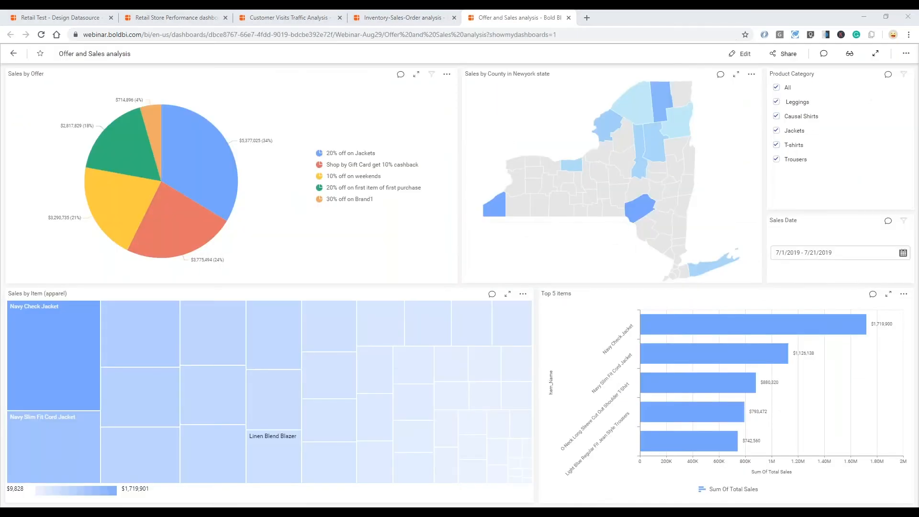
left_click(292, 18)
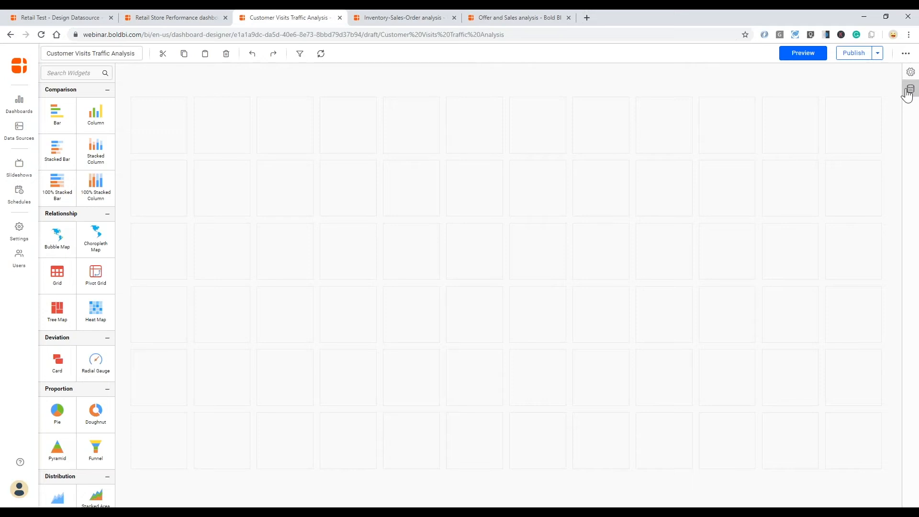
- Add the existing retail webinar data source to the dashboard and collapse the panel
left_click(909, 89)
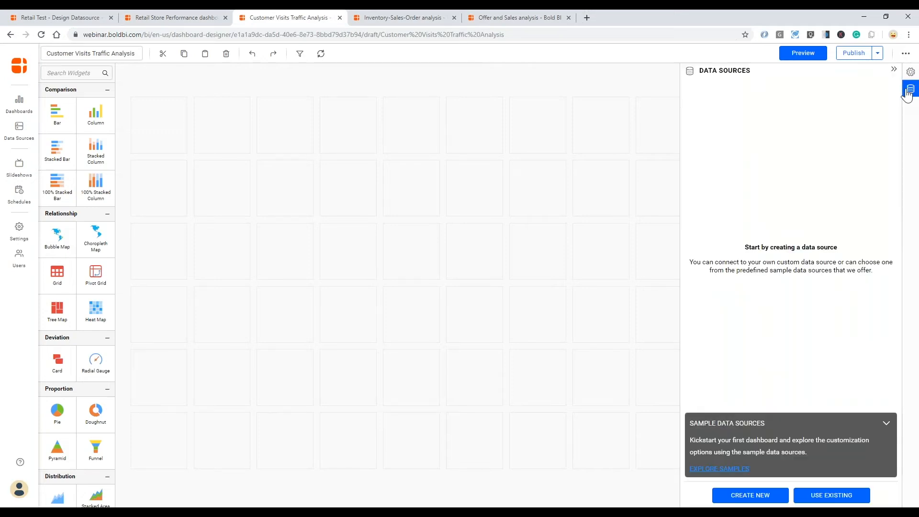
left_click(836, 498)
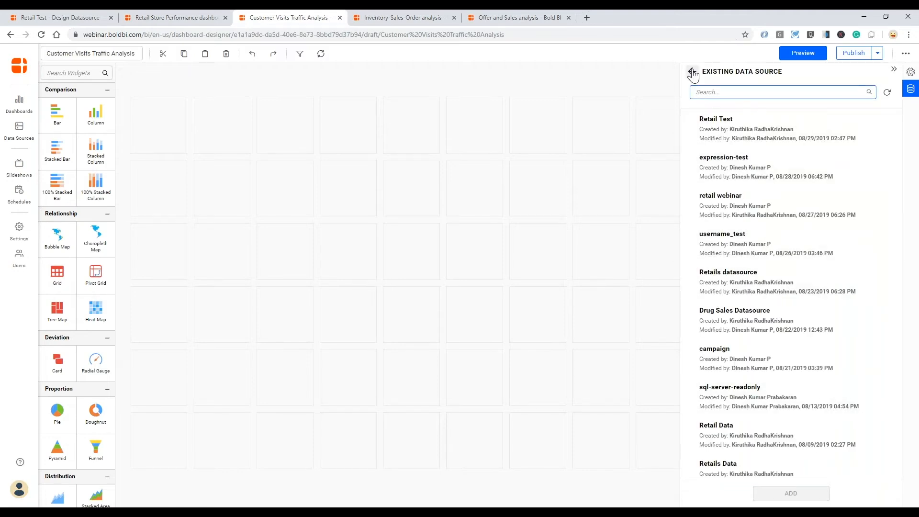
left_click(841, 211)
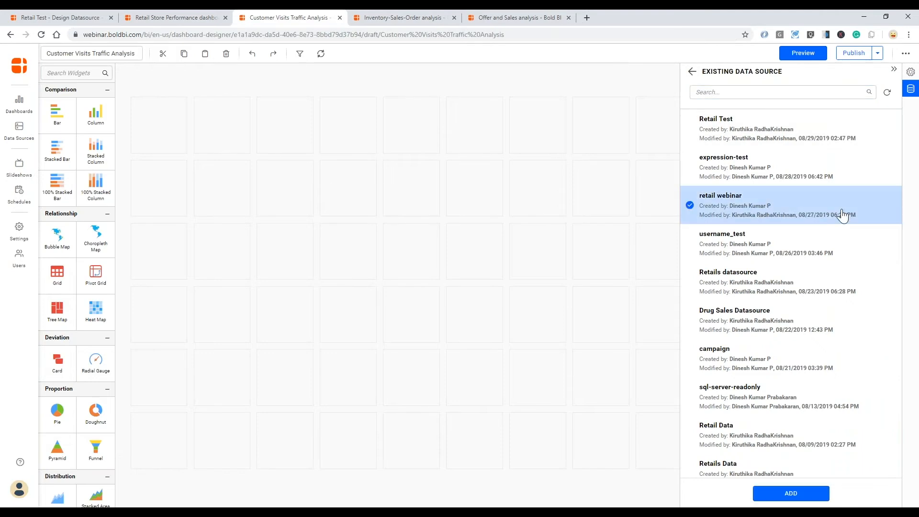
left_click(791, 493)
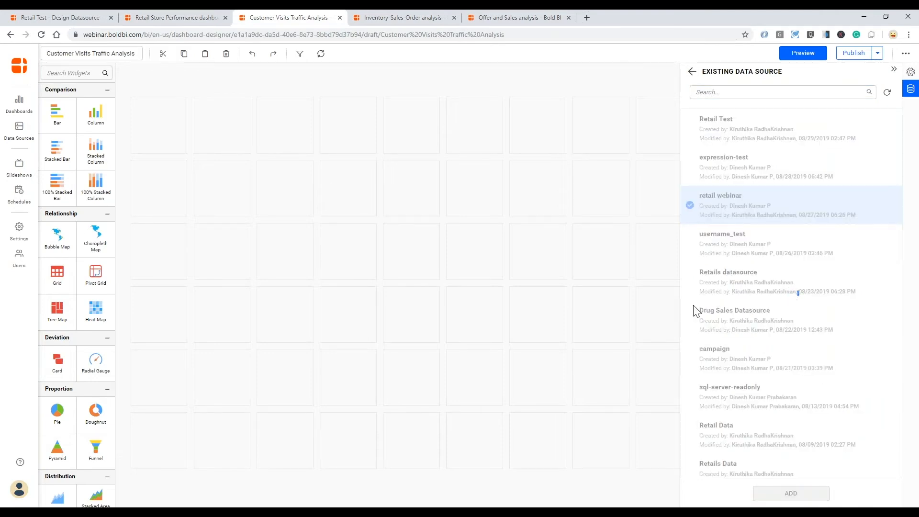
left_click(894, 70)
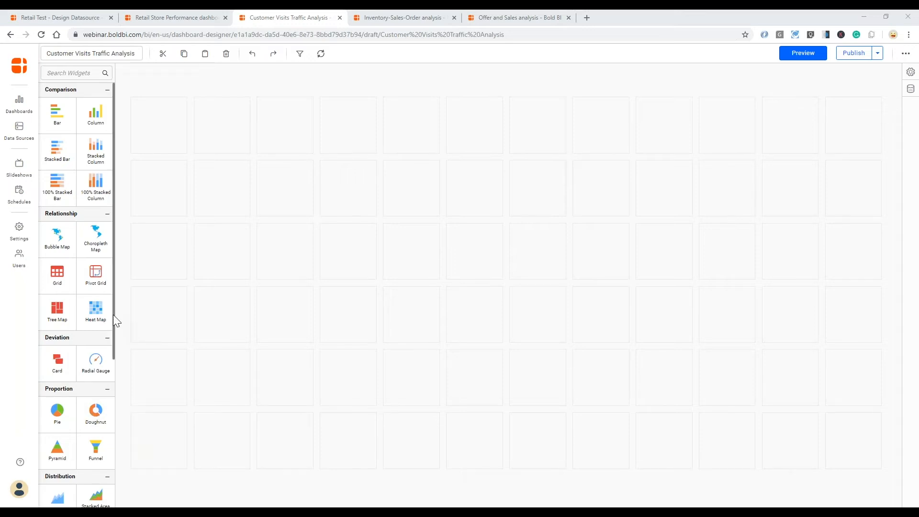
- Drop a Heat Map widget onto the canvas and bring up its Assign Data fields
mouse_move(108, 315)
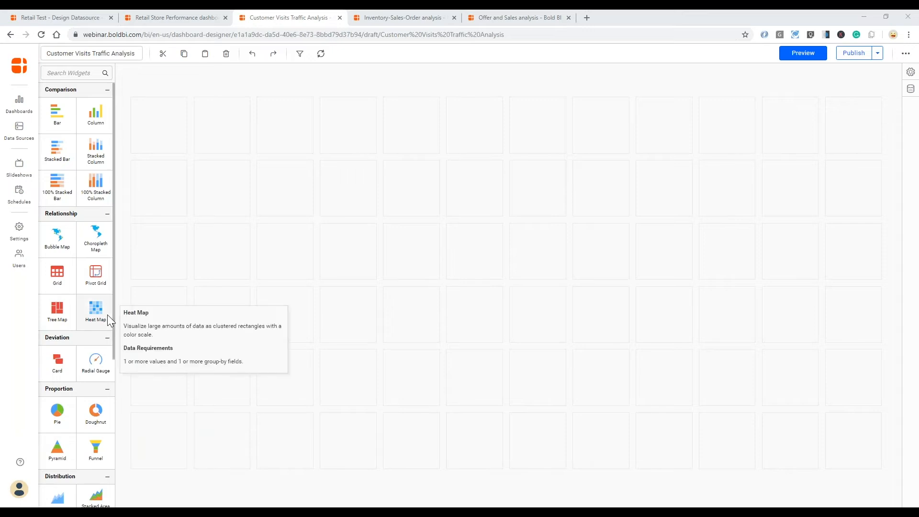
left_click_drag(106, 315, 418, 448)
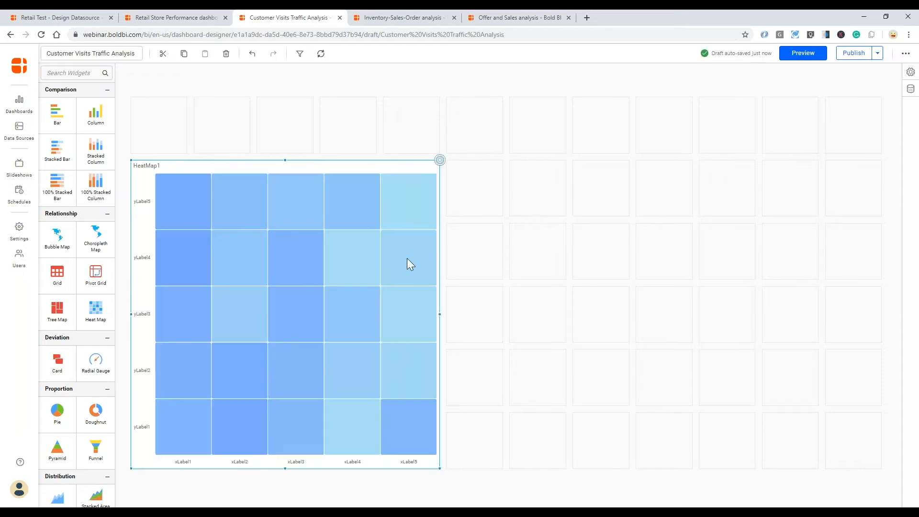
left_click(440, 162)
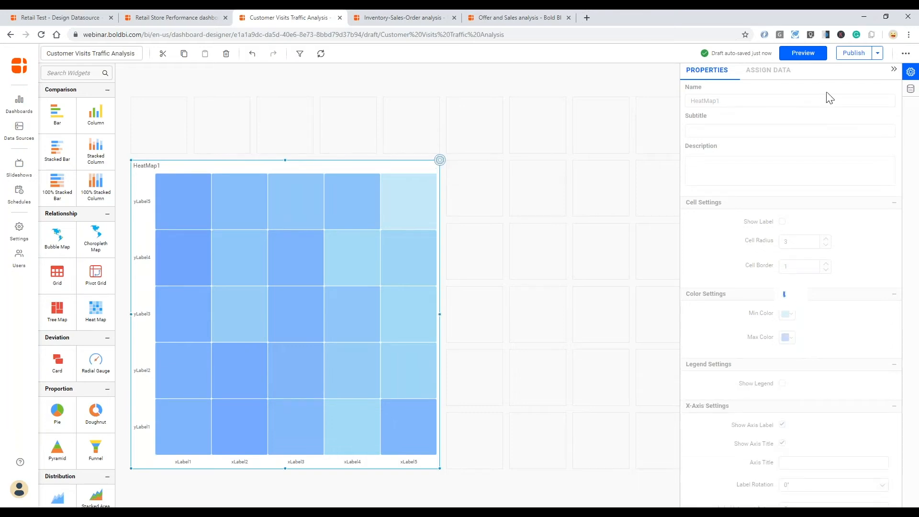
left_click(773, 75)
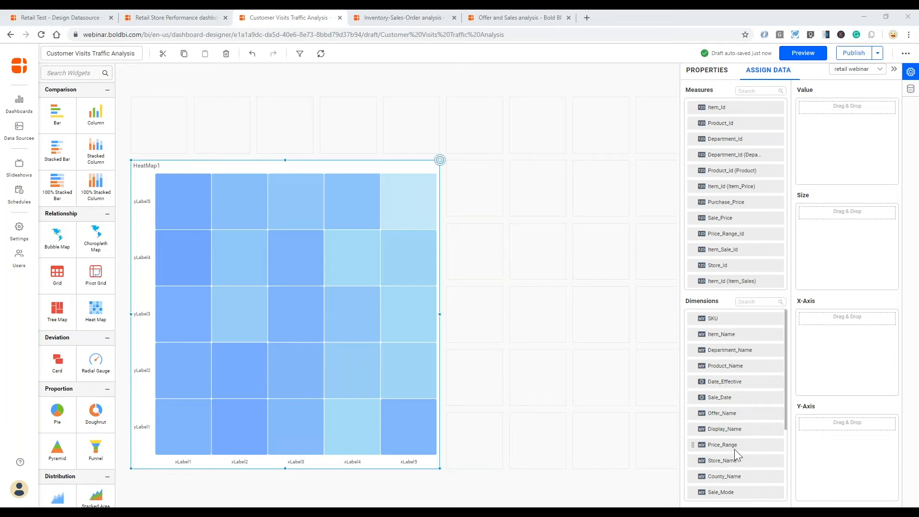
- Assign Product_Name to X-Axis, Sale_Date as Day of Week to Y-Axis, Item_Sale_Id to Value
left_click_drag(730, 363, 811, 319)
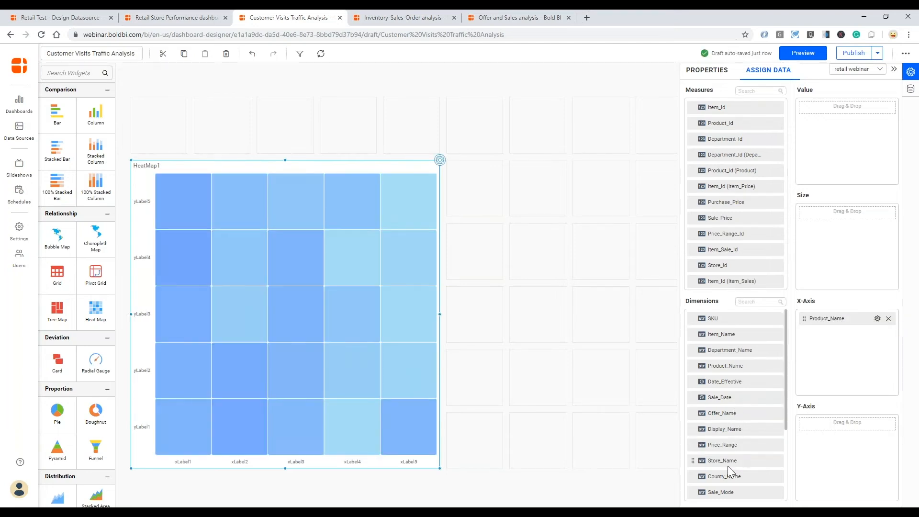
scroll(727, 471, "down", 2)
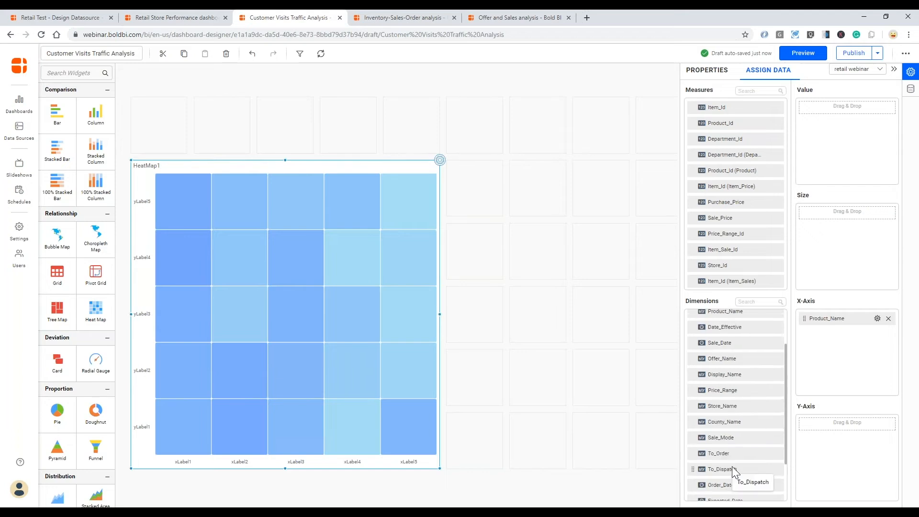
scroll(735, 471, "up", 3)
left_click(748, 302)
type("sa")
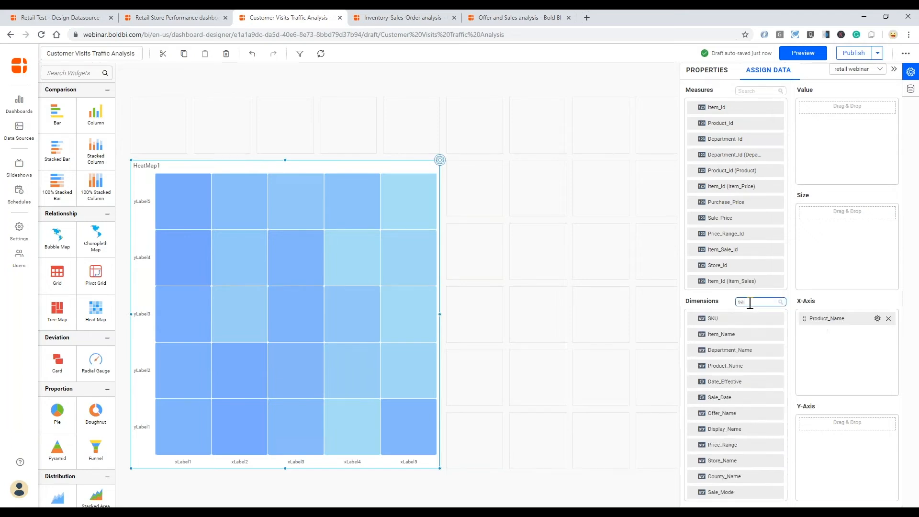
type("le")
left_click_drag(725, 320, 814, 420)
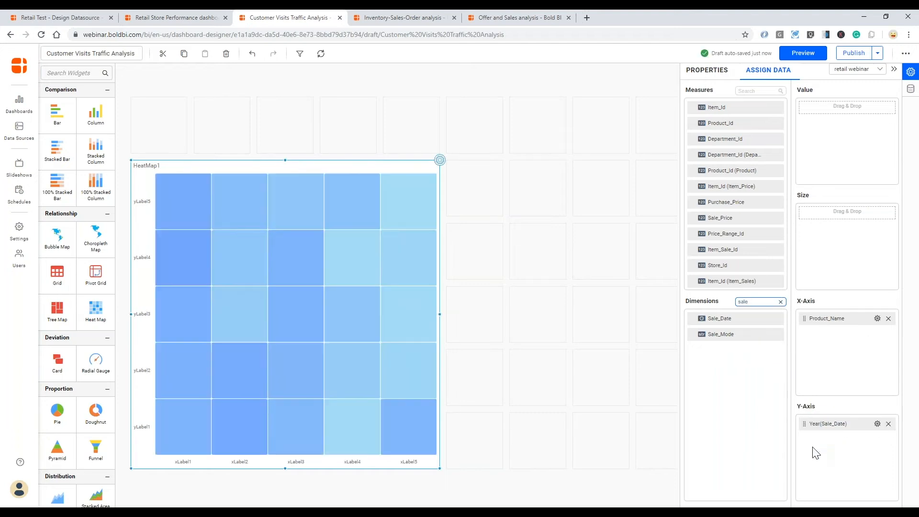
left_click(878, 424)
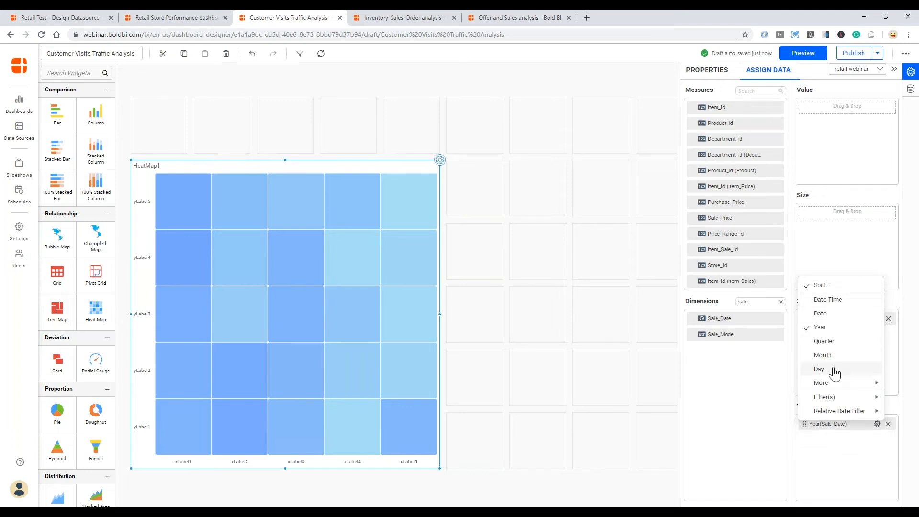
mouse_move(837, 386)
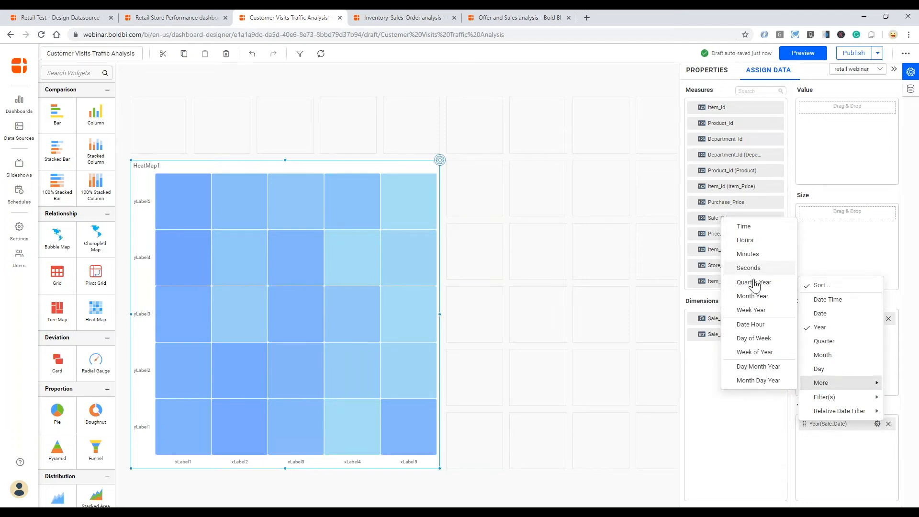
left_click(757, 341)
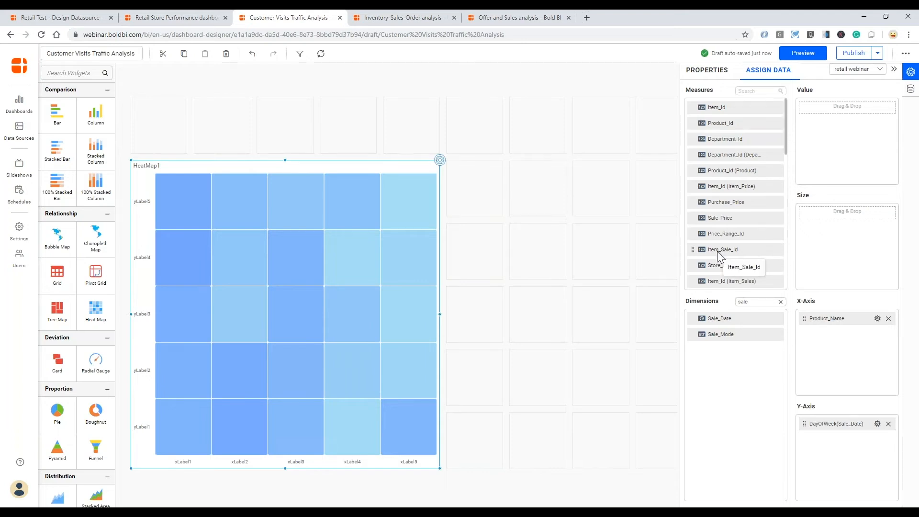
left_click_drag(717, 251, 854, 165)
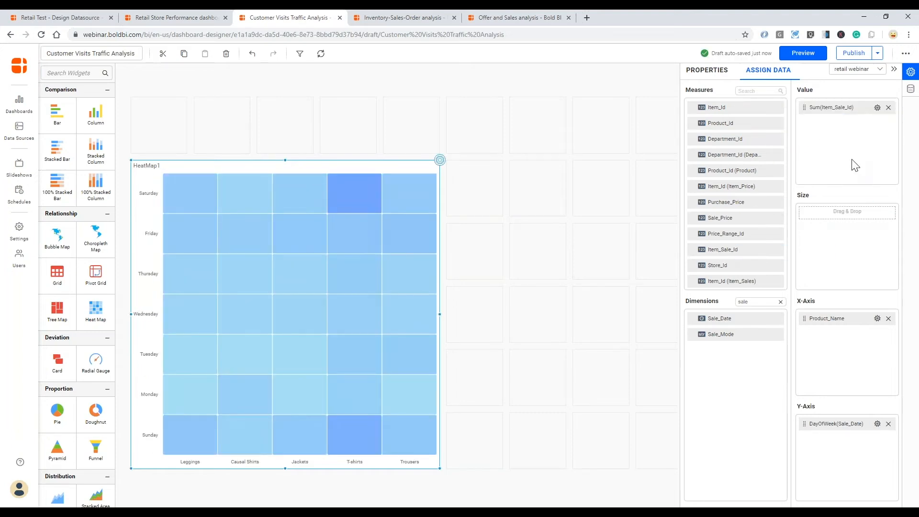
- Replace the heat map name HeatMap1 with 'Sales Transactions' and add subtitle 'Product category and days of week'
left_click(707, 70)
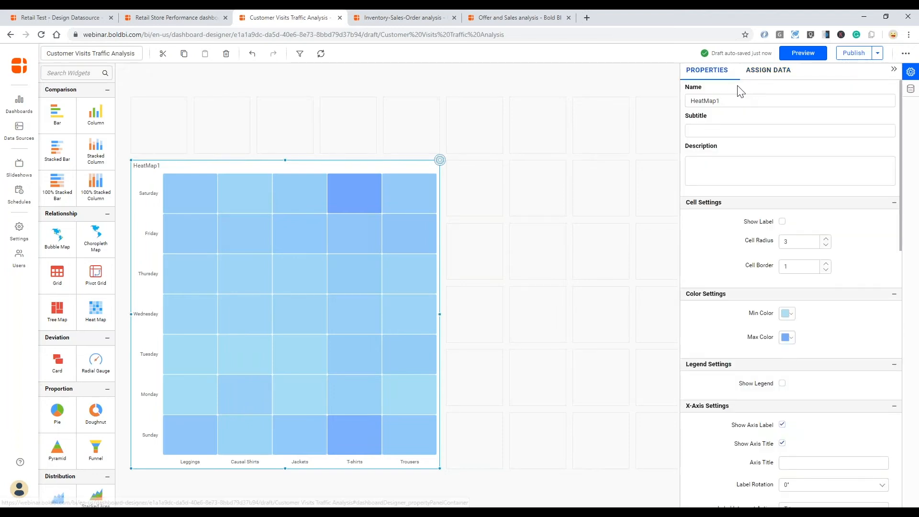
double_click(702, 101)
type("Sal")
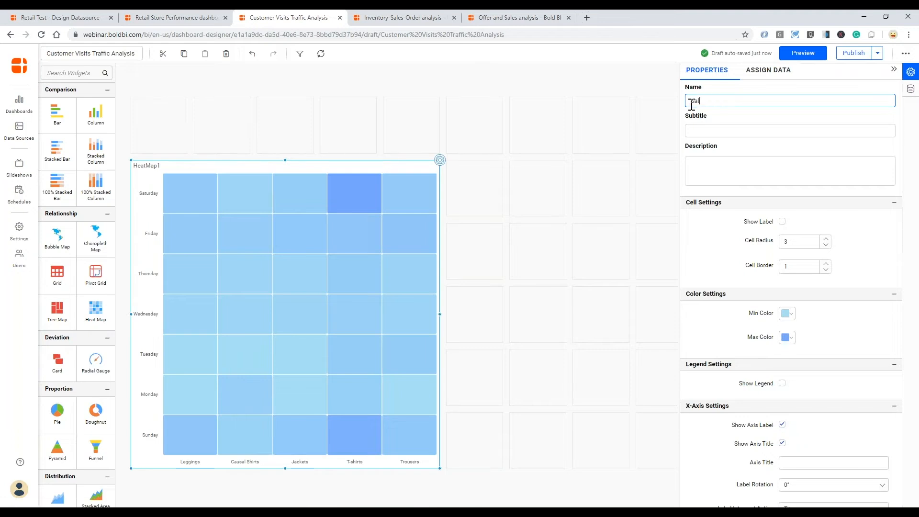
type("es Transactions")
key("Tab")
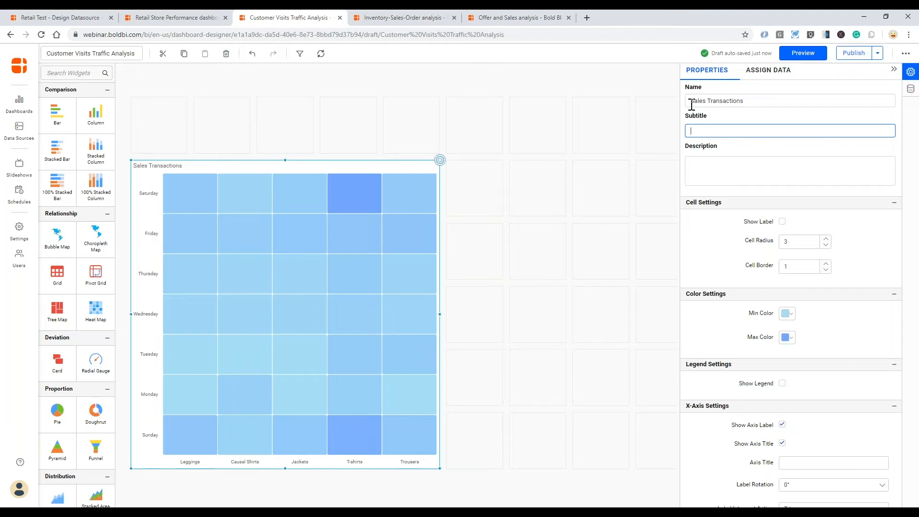
type("Product category and days of week")
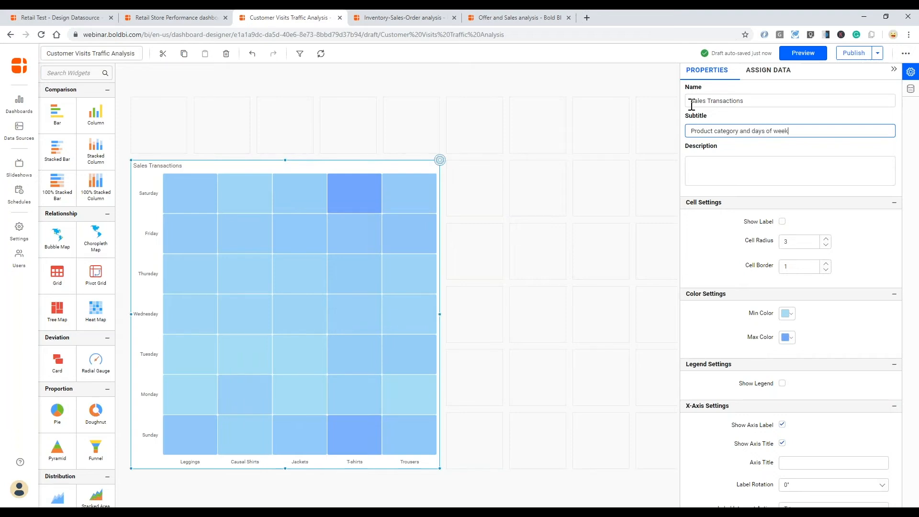
left_click(787, 160)
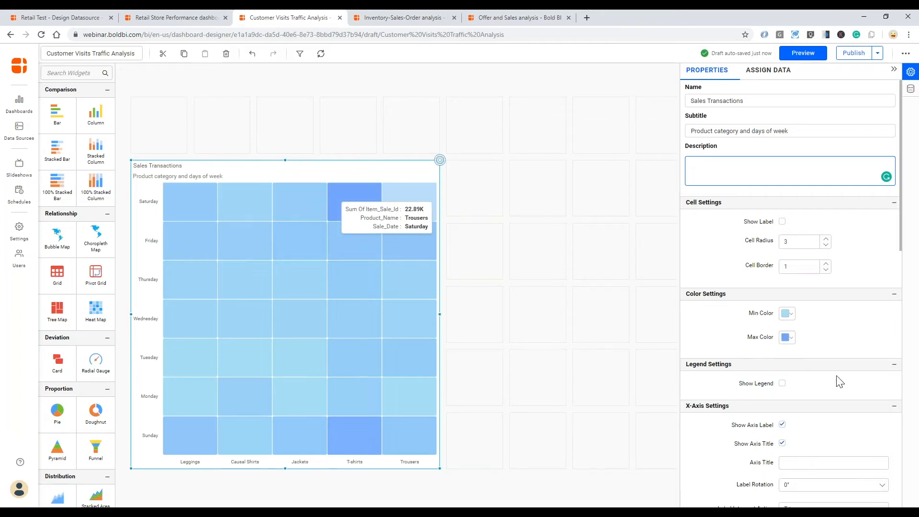
- Show value labels in every heat map cell
scroll(837, 383, "down", 3)
scroll(840, 385, "down", 5)
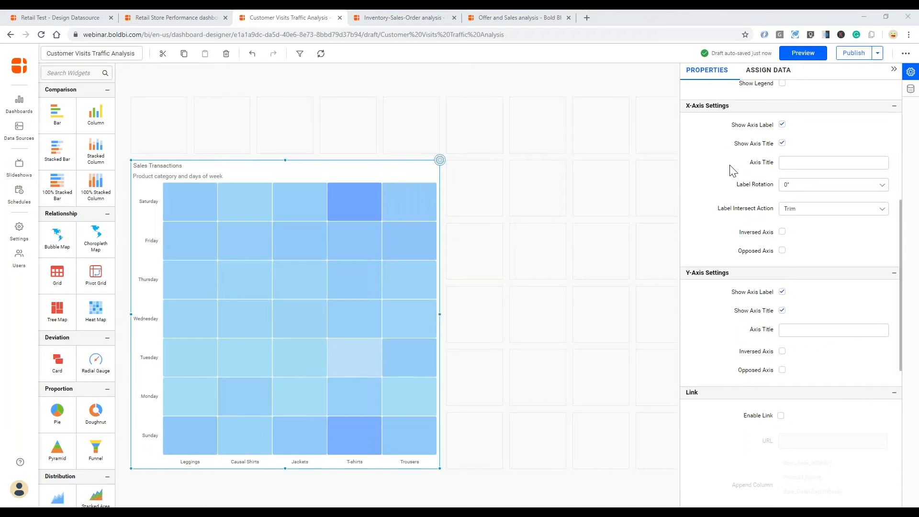
scroll(728, 196, "up", 7)
left_click(782, 222)
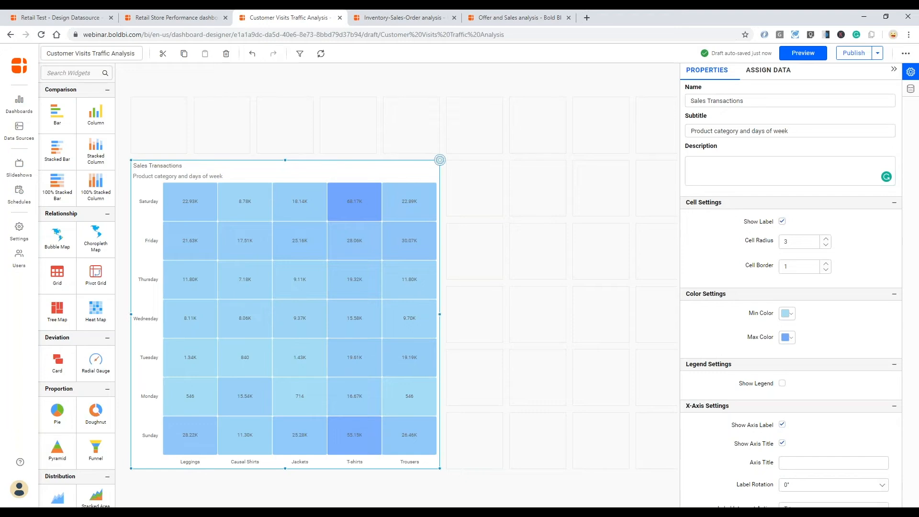
- Lighten the heat map's minimum colour and apply it
scroll(790, 296, "down", 1)
scroll(854, 239, "down", 1)
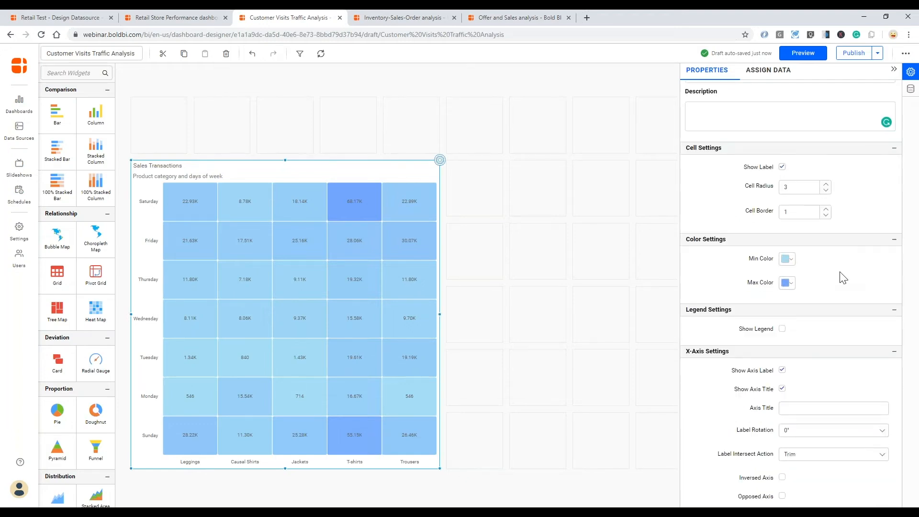
left_click(794, 265)
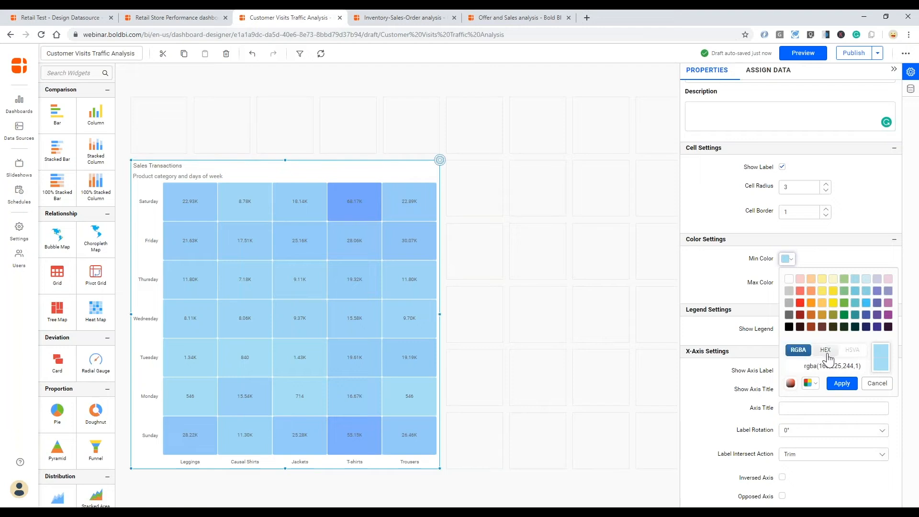
left_click(816, 386)
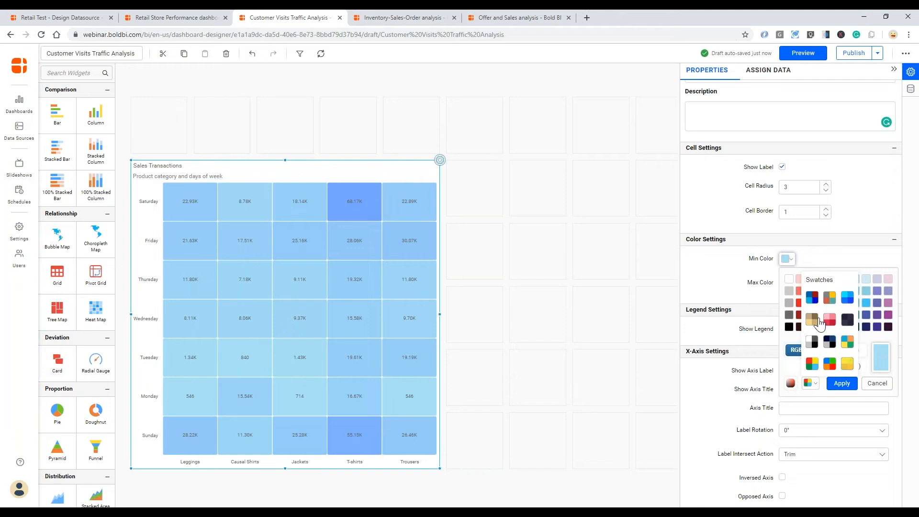
left_click(816, 386)
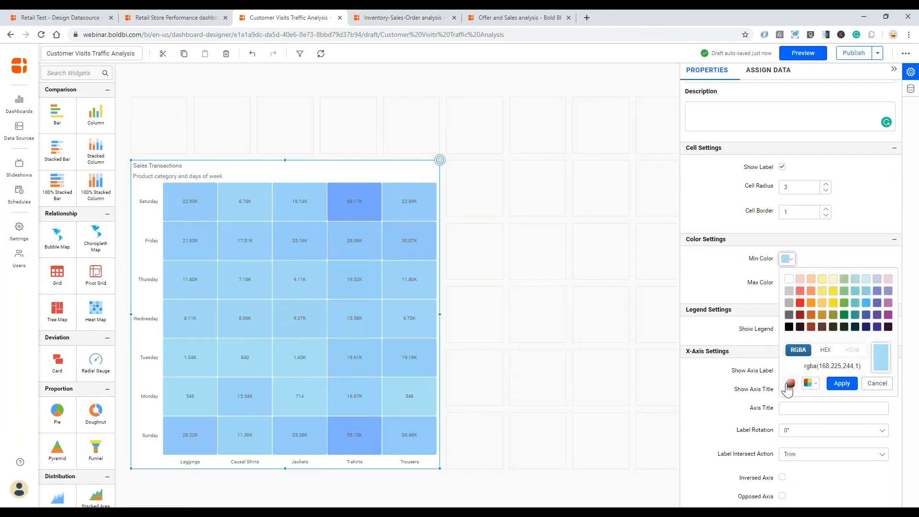
left_click(790, 383)
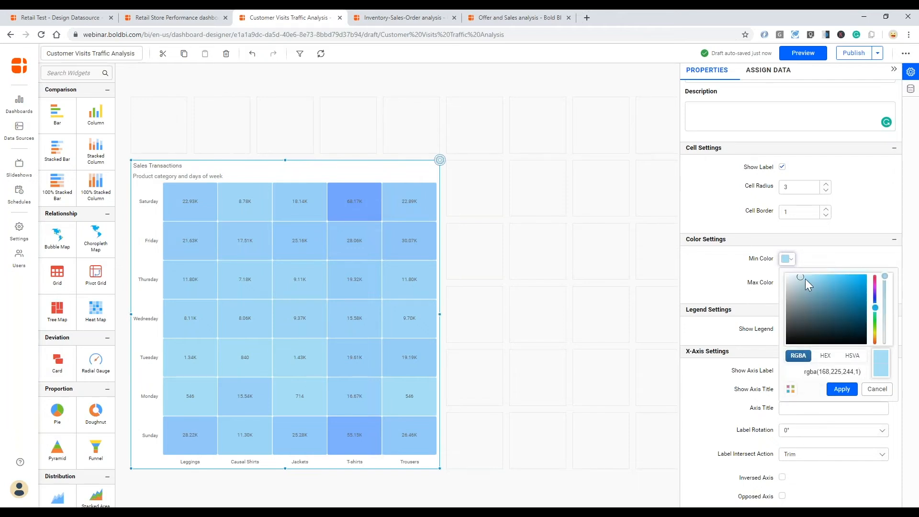
left_click_drag(802, 279, 795, 279)
left_click(842, 389)
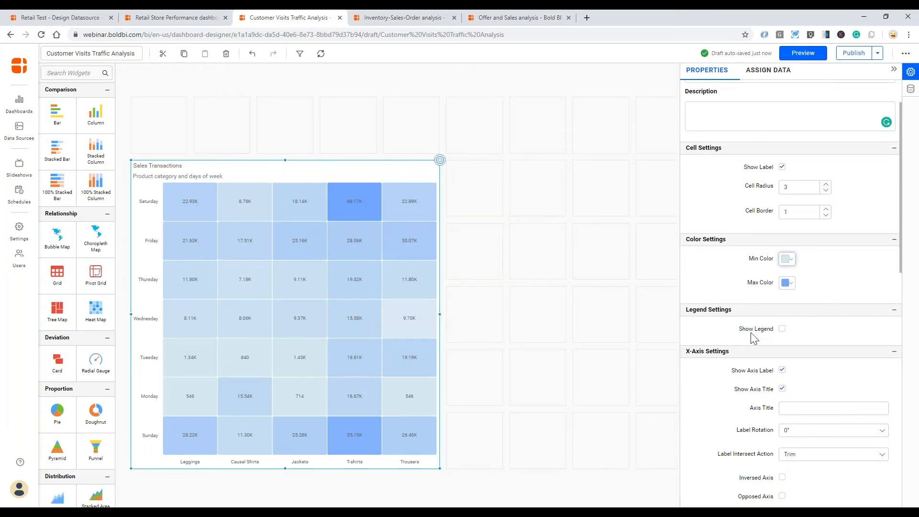
- Show a colour legend positioned at the bottom of the heat map
left_click(782, 329)
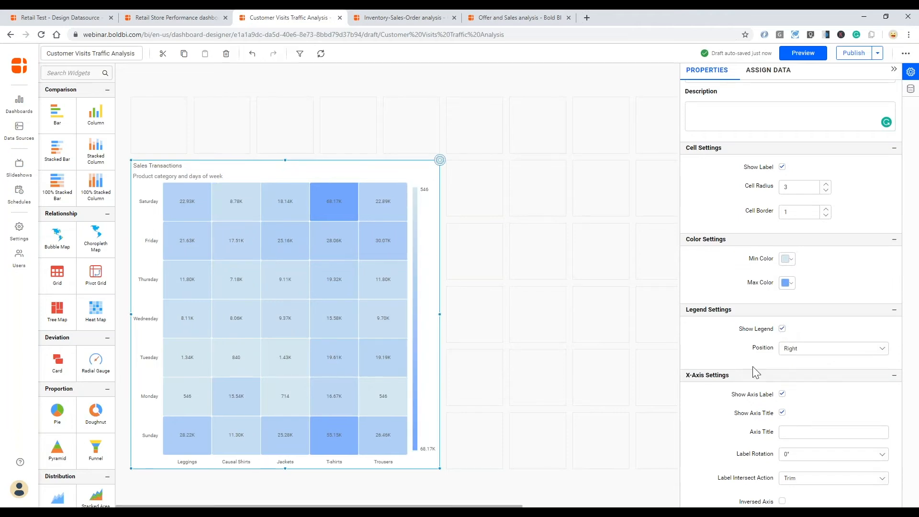
left_click(816, 348)
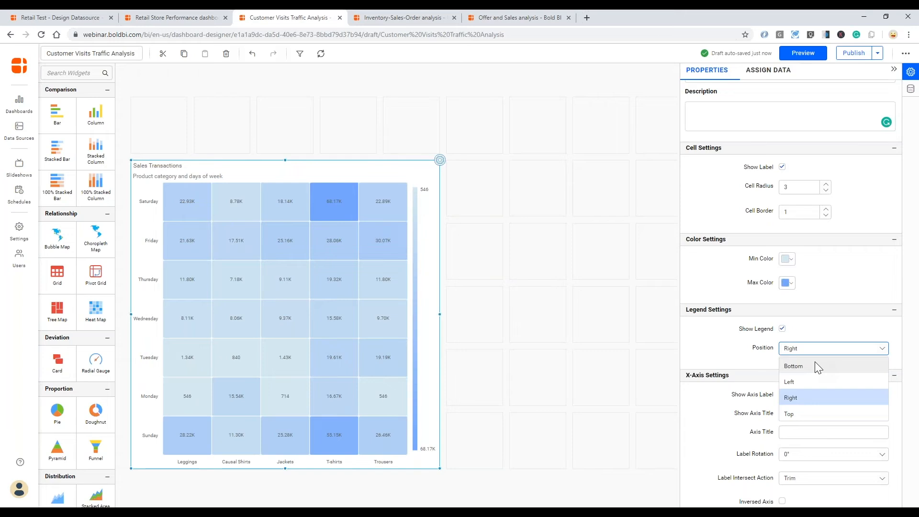
left_click(814, 366)
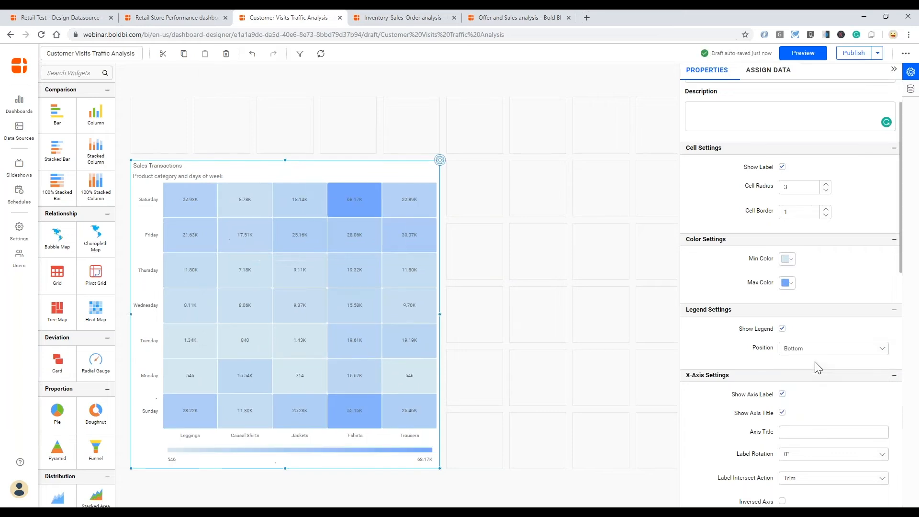
- Enable Opposed Axis so the product category labels appear at the top
scroll(729, 395, "down", 2)
scroll(729, 400, "down", 1)
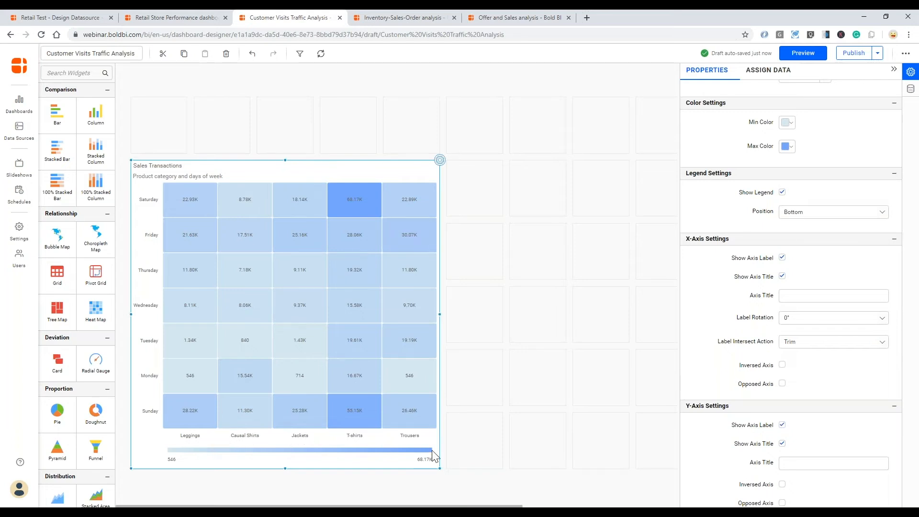
left_click(781, 366)
left_click(782, 365)
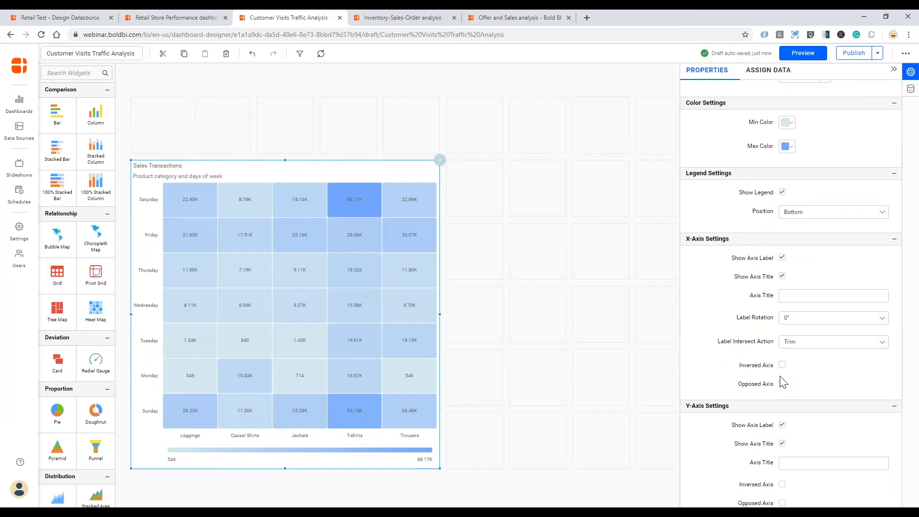
left_click(782, 384)
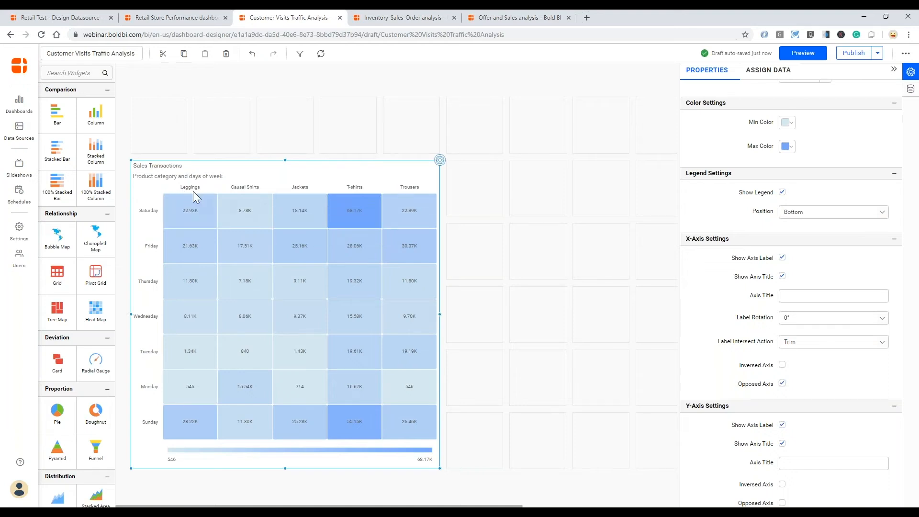
- Set a custom blue maximum colour for the heat map
left_click(788, 147)
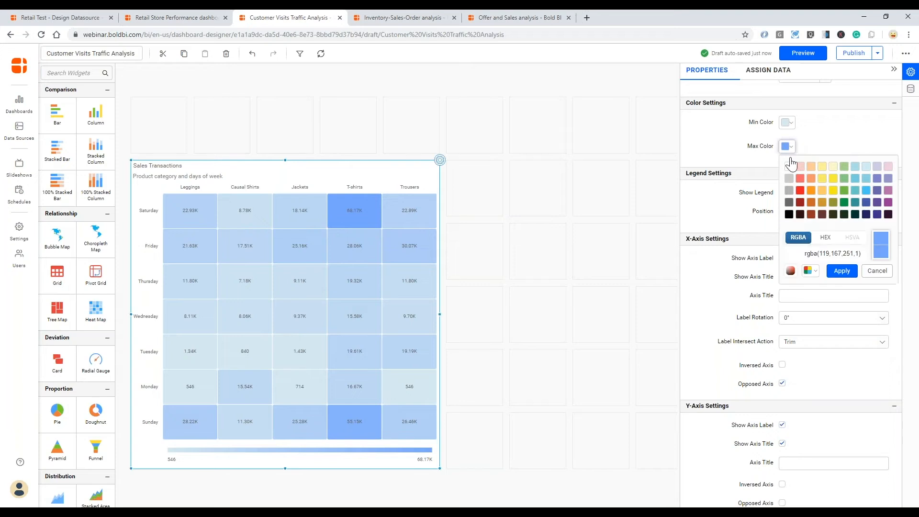
left_click(790, 270)
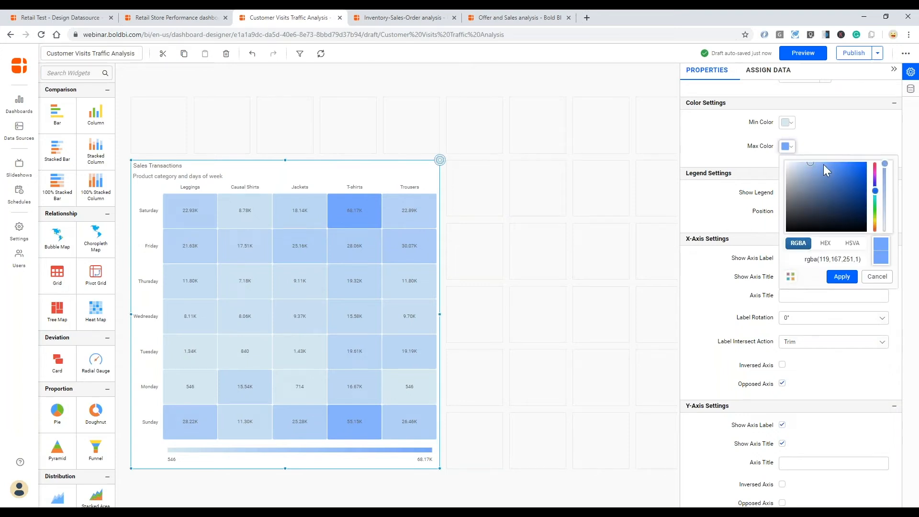
left_click(824, 166)
left_click(841, 277)
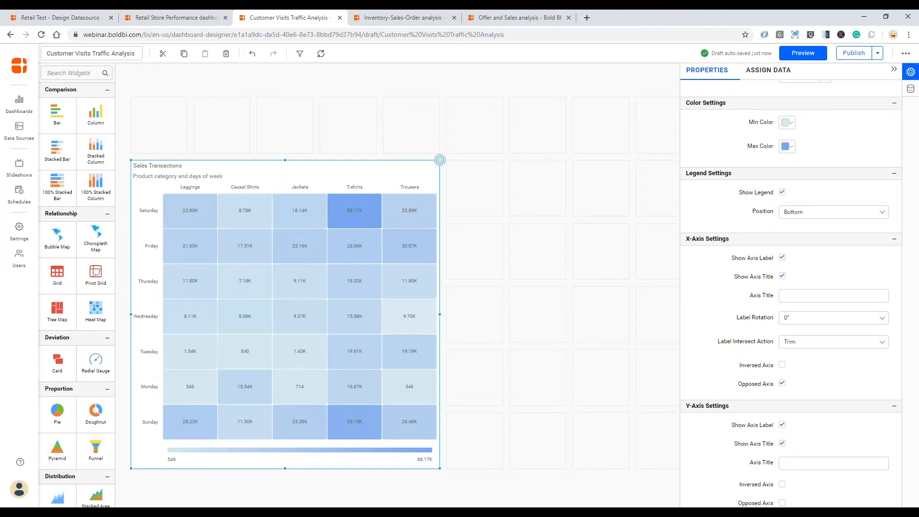
- Add a line chart named 'Sales by days' beside the heat map with value labels shown
scroll(82, 378, "down", 3)
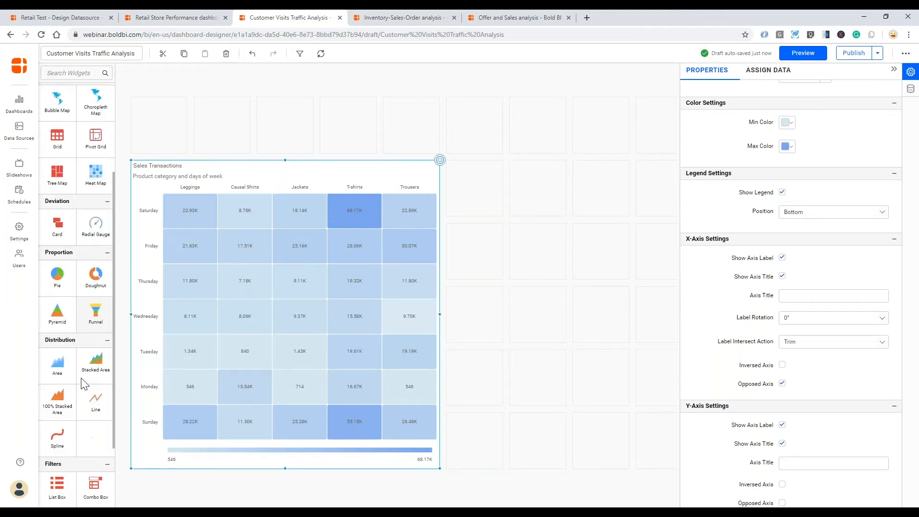
left_click_drag(96, 401, 505, 286)
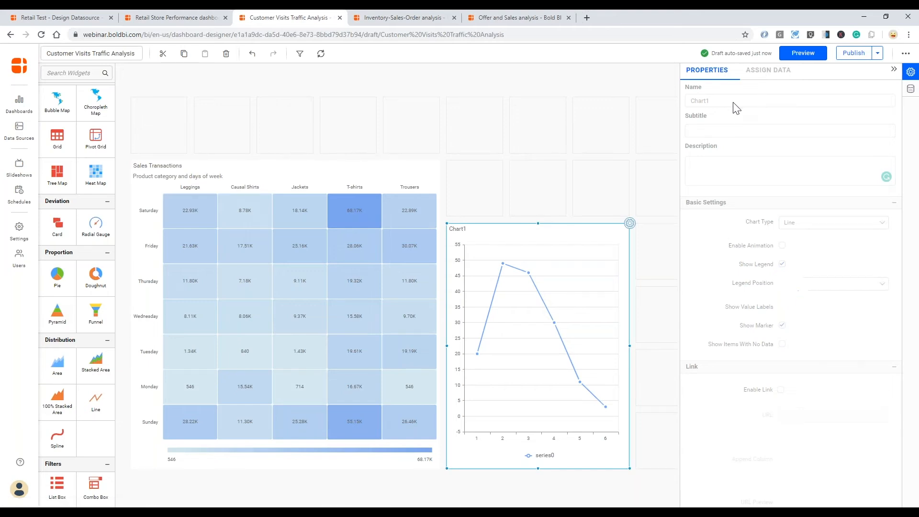
double_click(702, 101)
type("Sales by days")
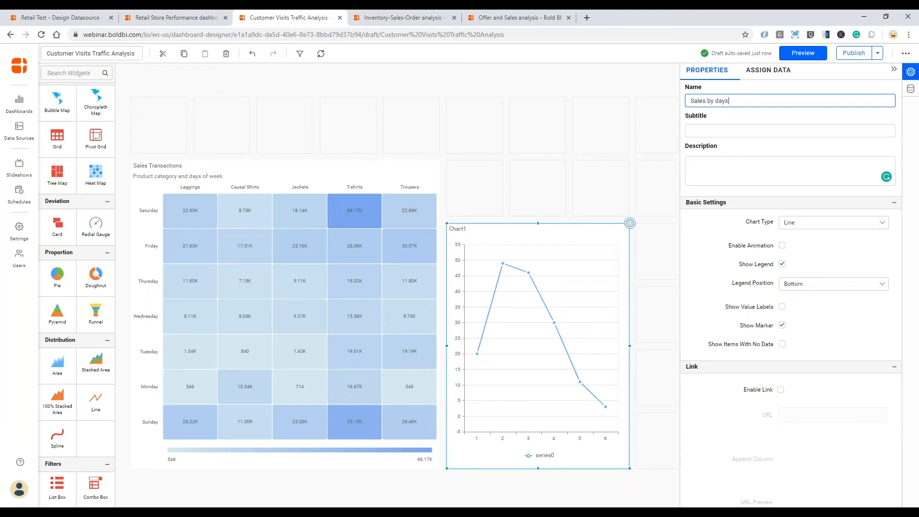
key("Tab")
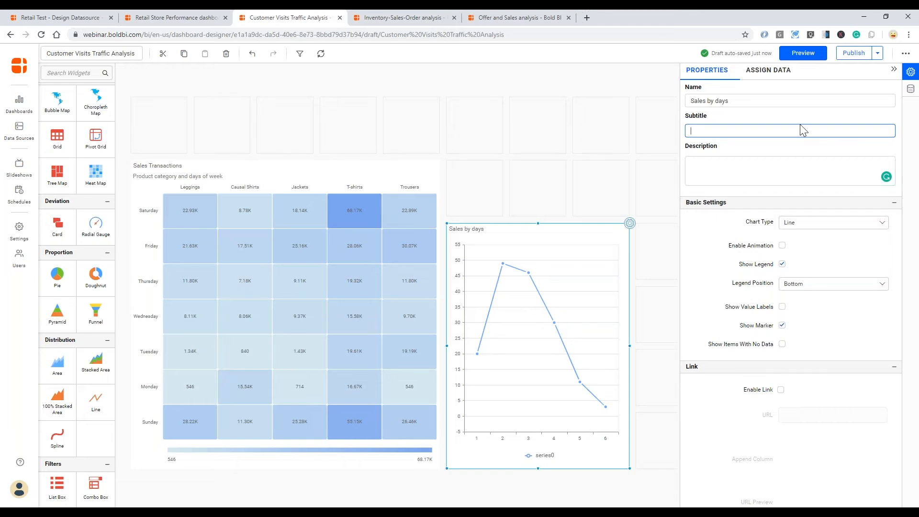
left_click(842, 327)
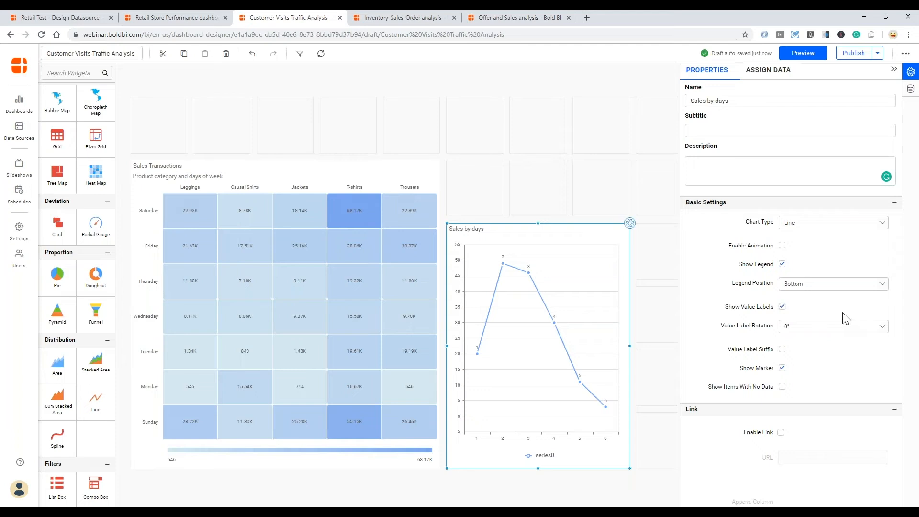
left_click(776, 71)
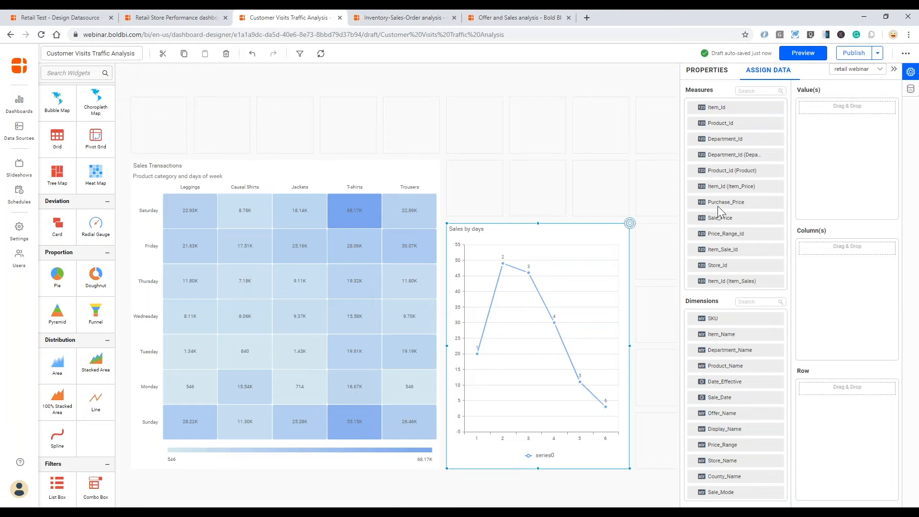
- Plot Sum of Total Sales against Sale_Date grouped by Day of Week
scroll(758, 126, "down", 10)
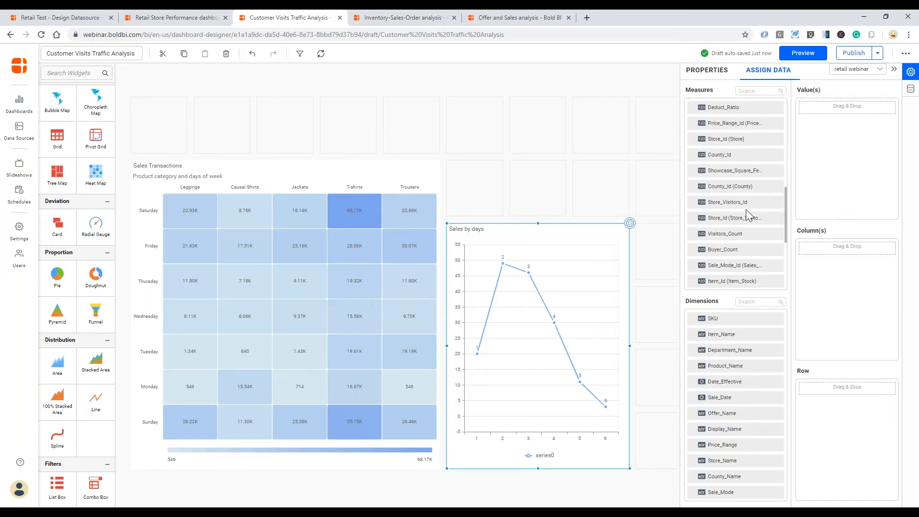
left_click_drag(722, 280, 831, 175)
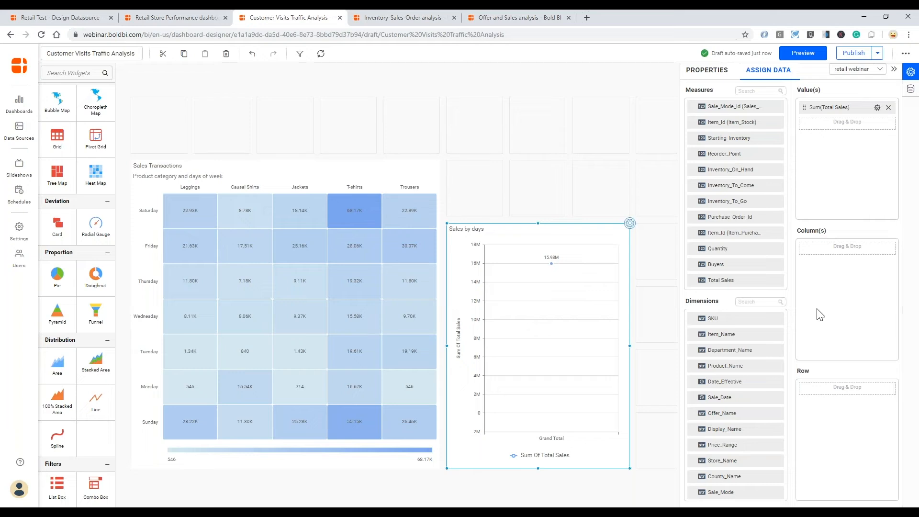
left_click_drag(720, 399, 835, 303)
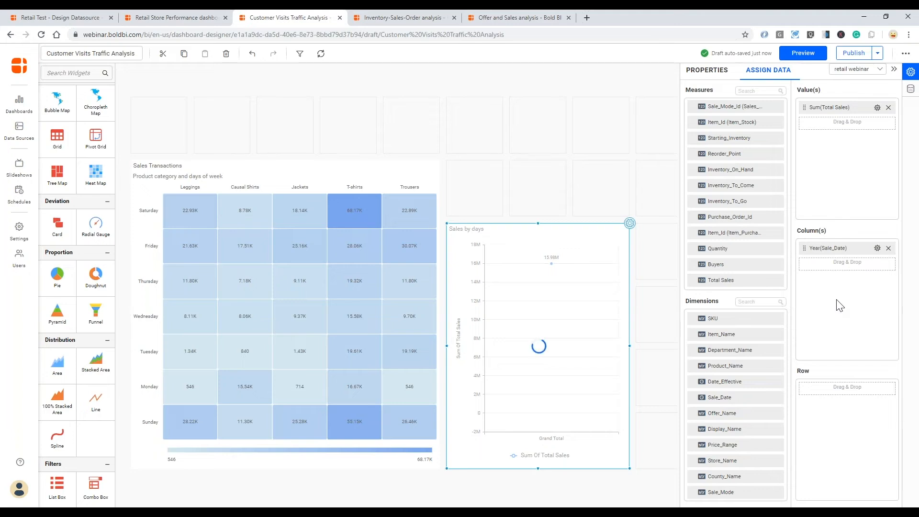
left_click(878, 249)
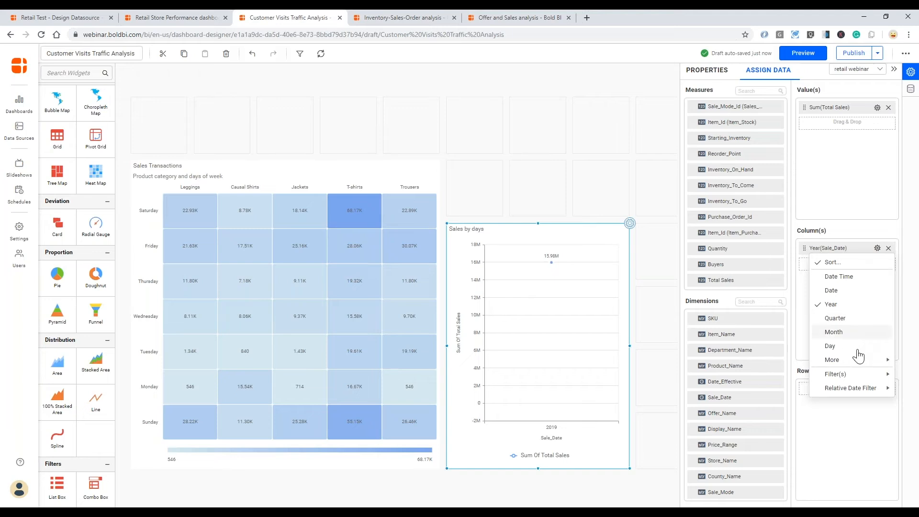
mouse_move(843, 359)
left_click(765, 315)
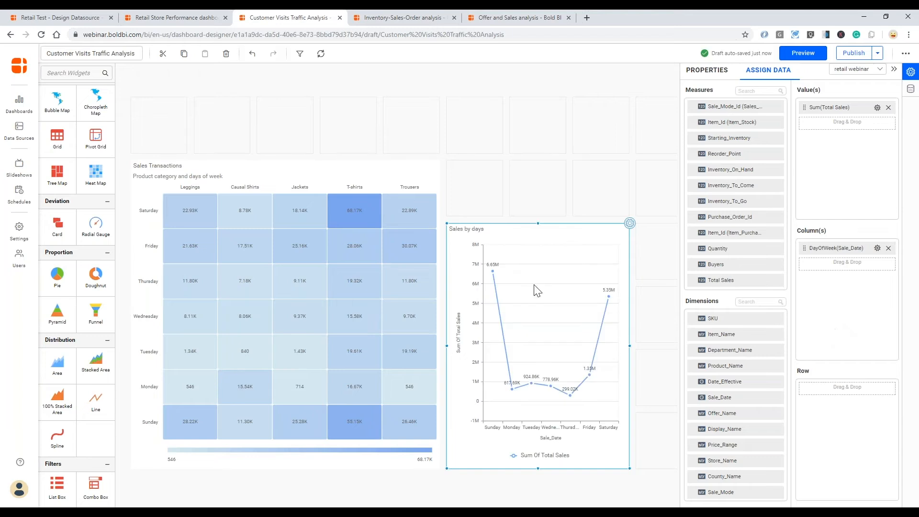
mouse_move(493, 271)
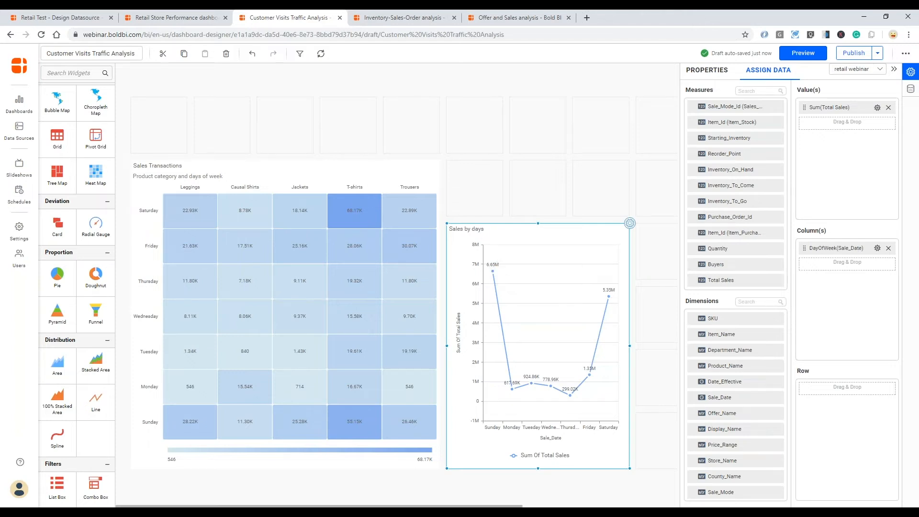
mouse_move(608, 297)
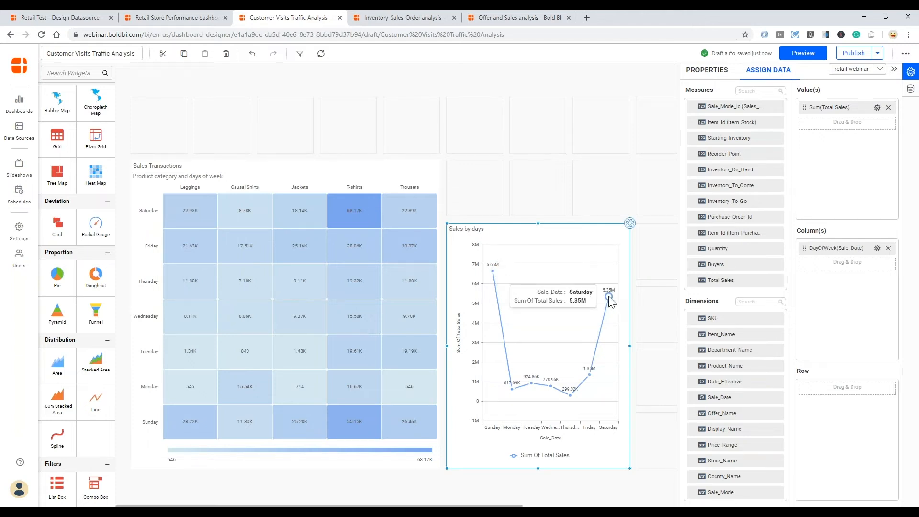
mouse_move(590, 377)
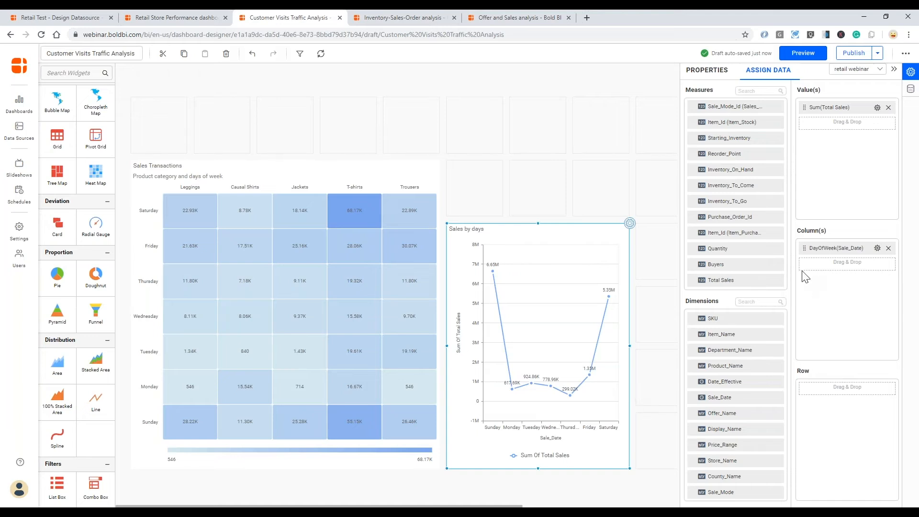
- Remove the axis titles, including the vertical Total Sales title, from Sales by days
left_click(701, 67)
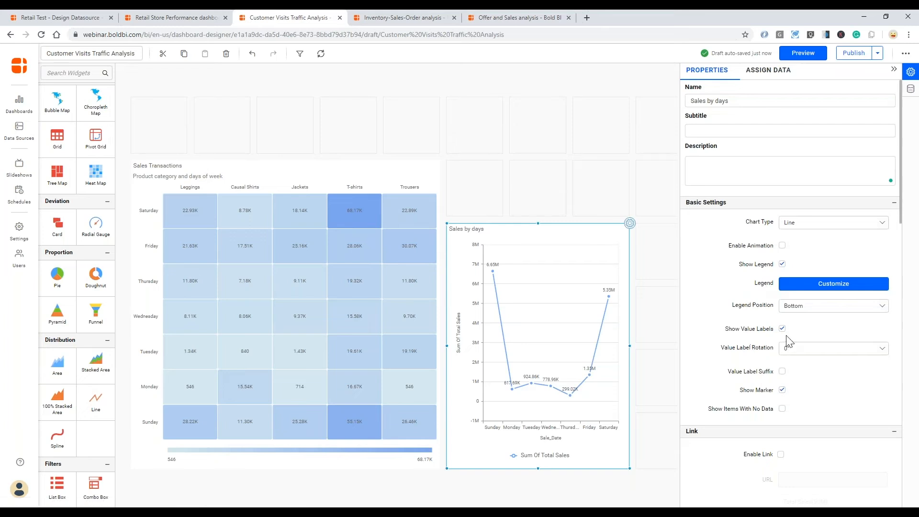
scroll(766, 397, "down", 3)
scroll(736, 391, "down", 1)
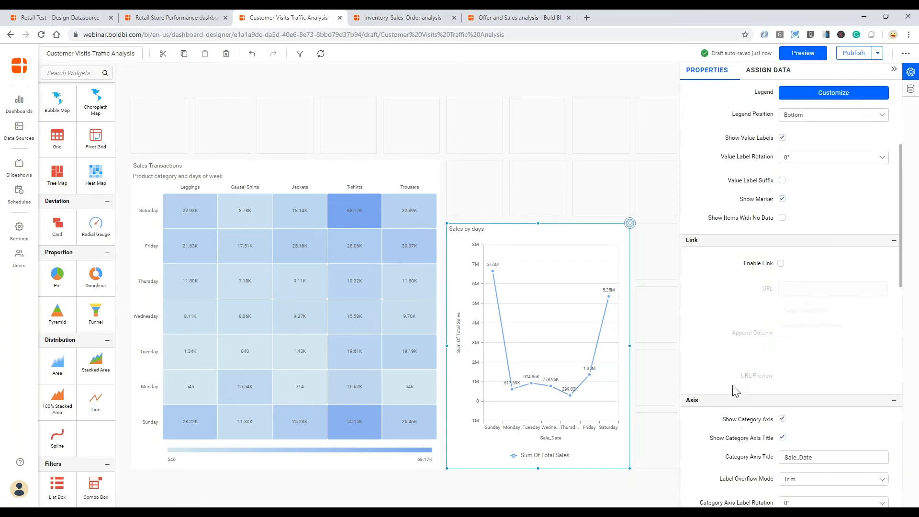
scroll(736, 391, "down", 2)
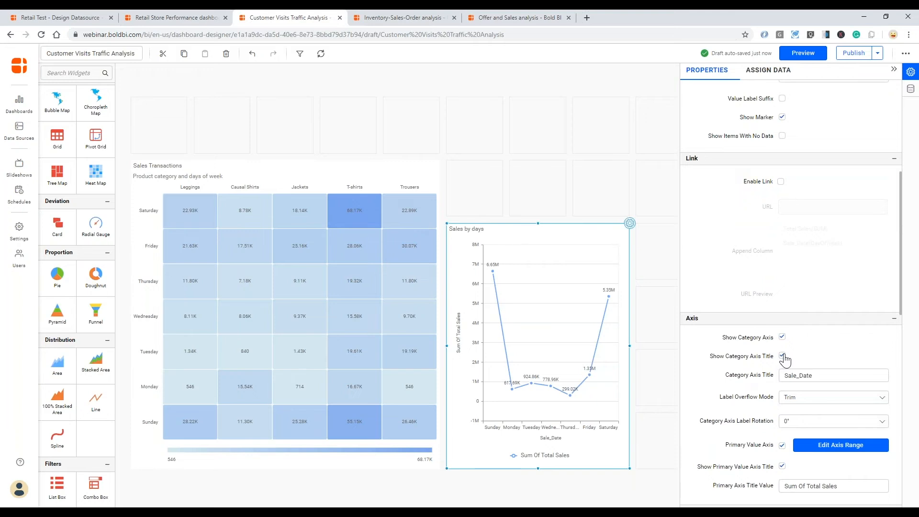
left_click(782, 356)
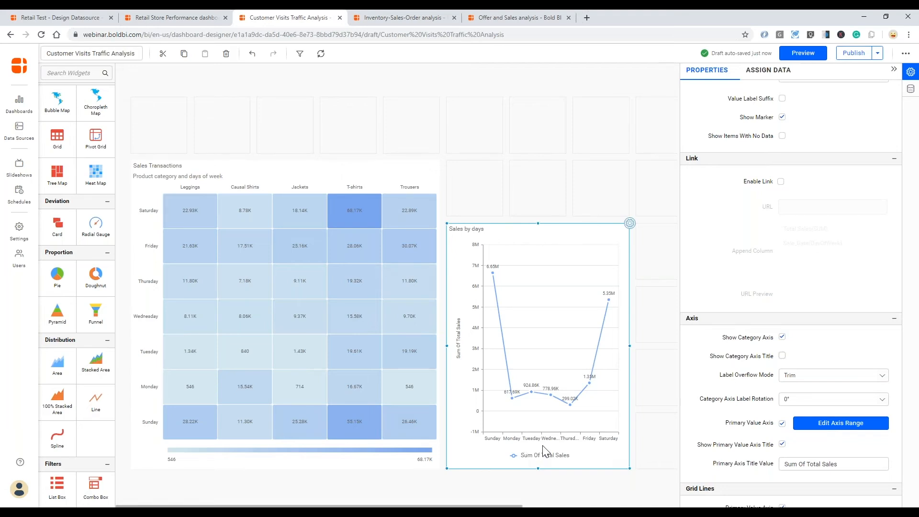
left_click(782, 445)
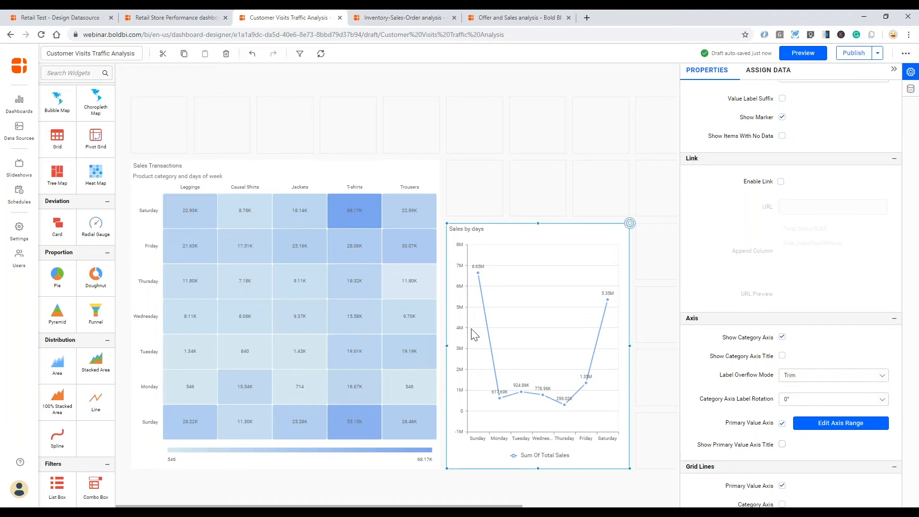
- Set label overflow mode to Hide and rotate the day labels to -45°
left_click(816, 378)
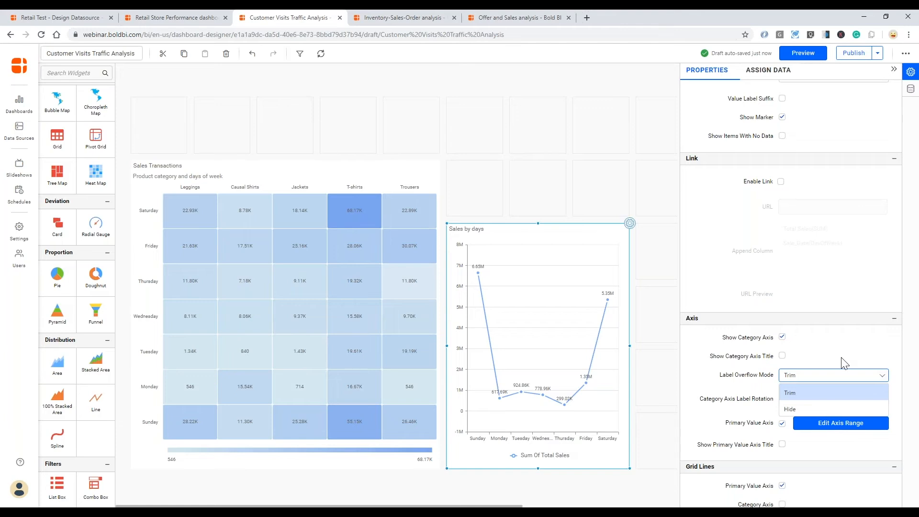
left_click(820, 410)
left_click(817, 401)
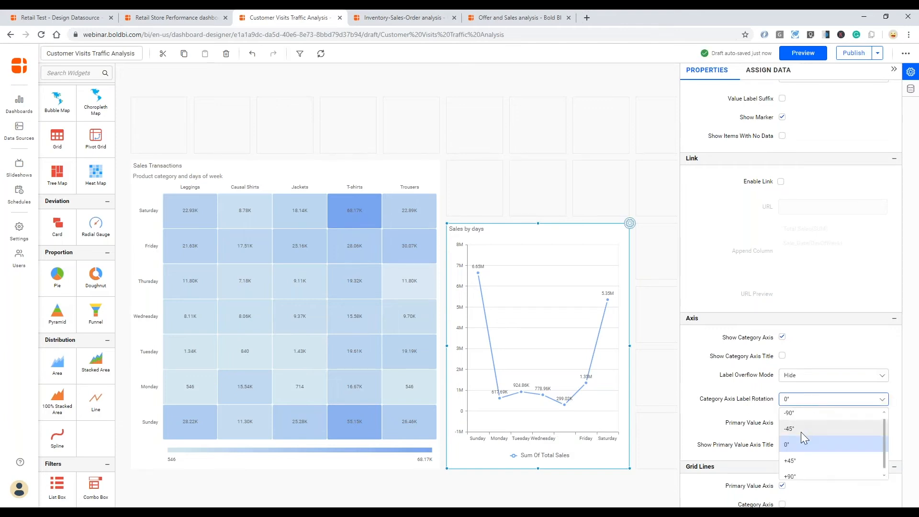
left_click(801, 430)
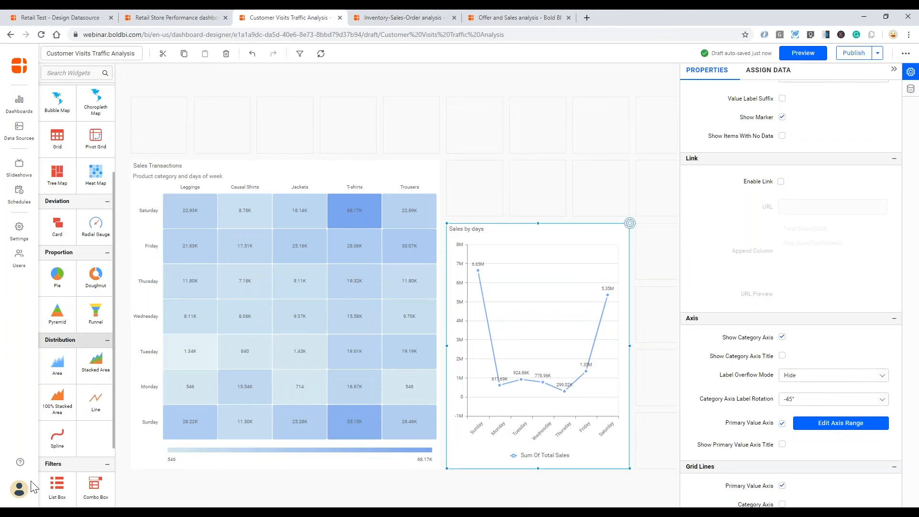
left_click(31, 512)
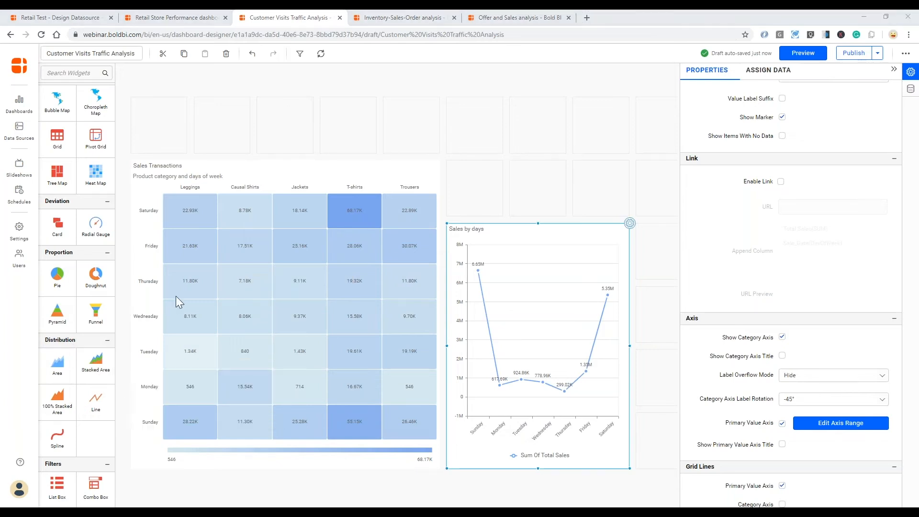
scroll(96, 345, "down", 2)
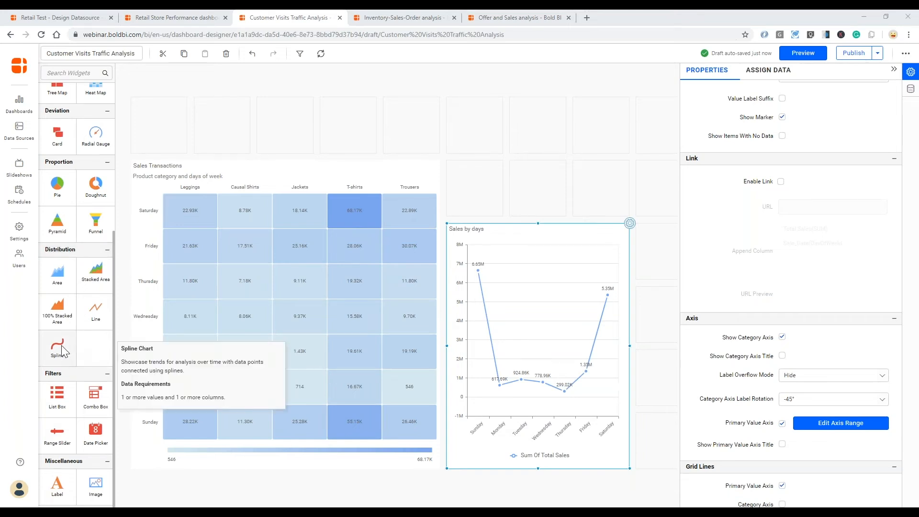
- Place and resize a spline chart beside Sales by days, naming it 'Visitors and Buyers by days'
left_click_drag(61, 351, 636, 248)
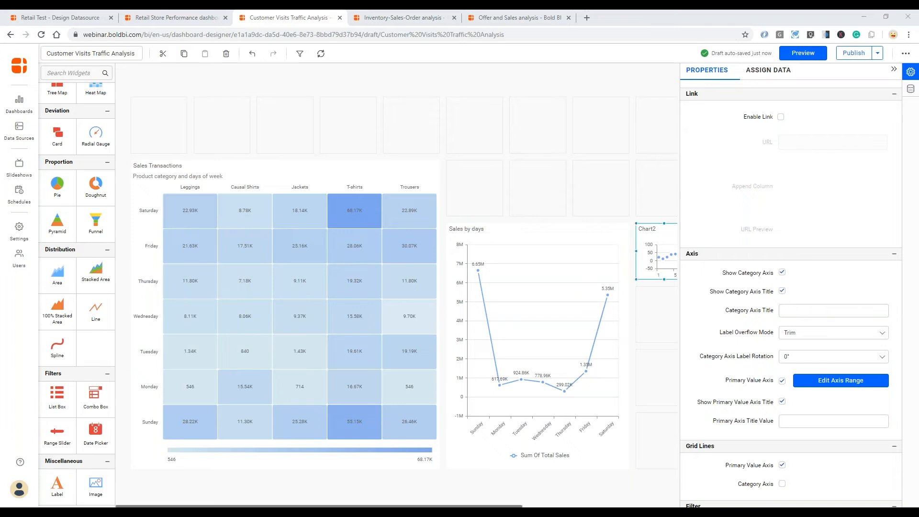
left_click_drag(431, 506, 588, 506)
left_click_drag(474, 279, 633, 439)
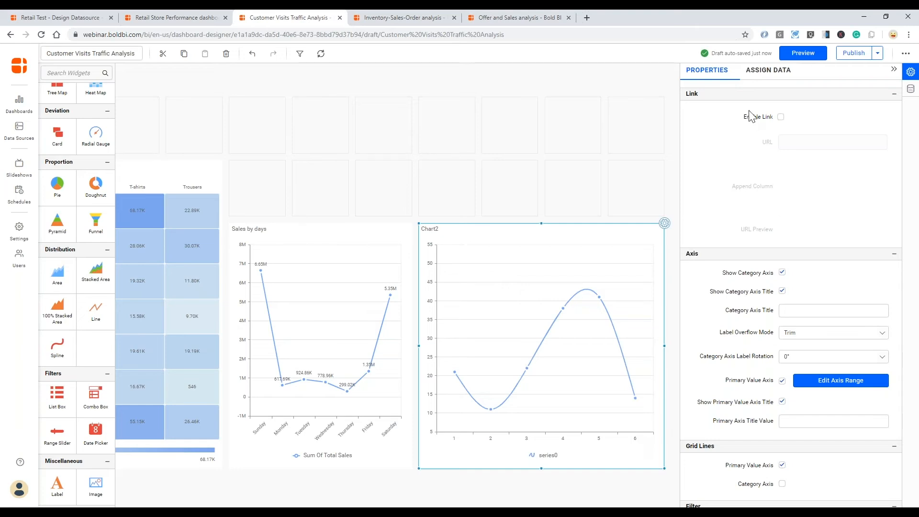
scroll(732, 170, "up", 5)
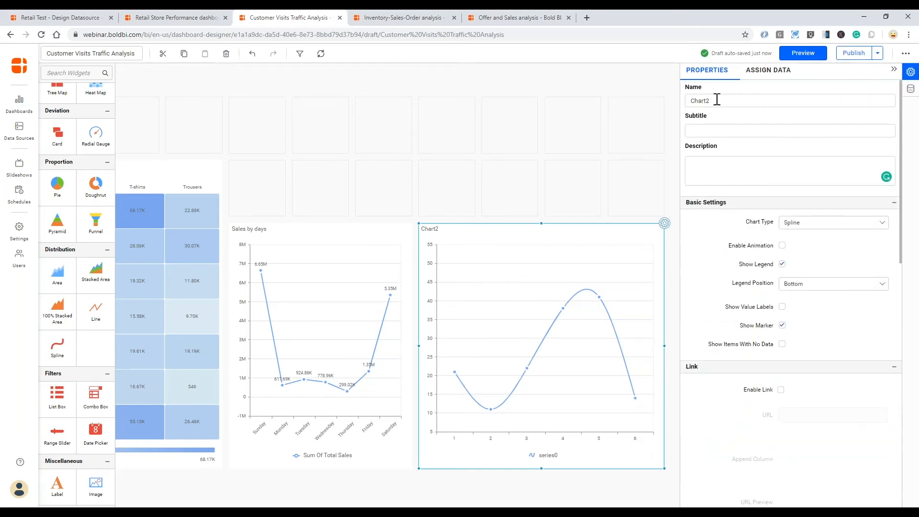
left_click_drag(716, 99, 687, 100)
type("Visitors and Buyer")
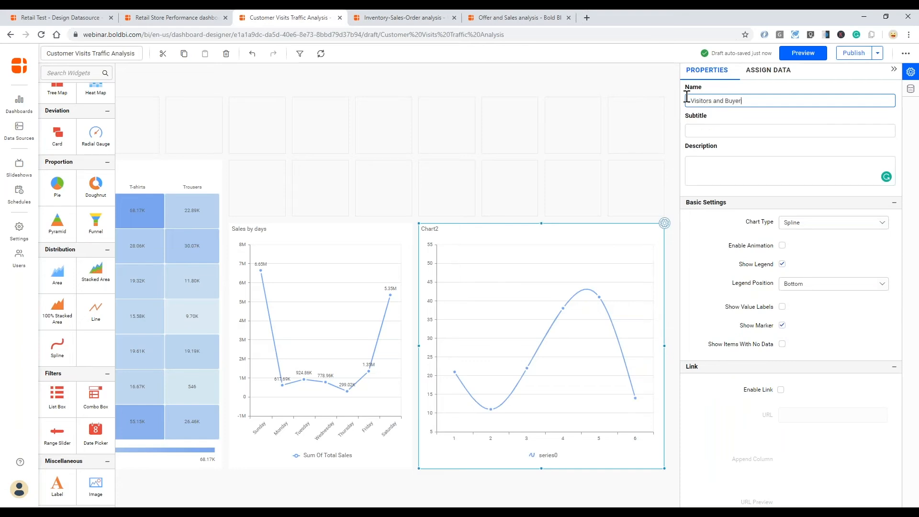
type("s by days")
key("Tab")
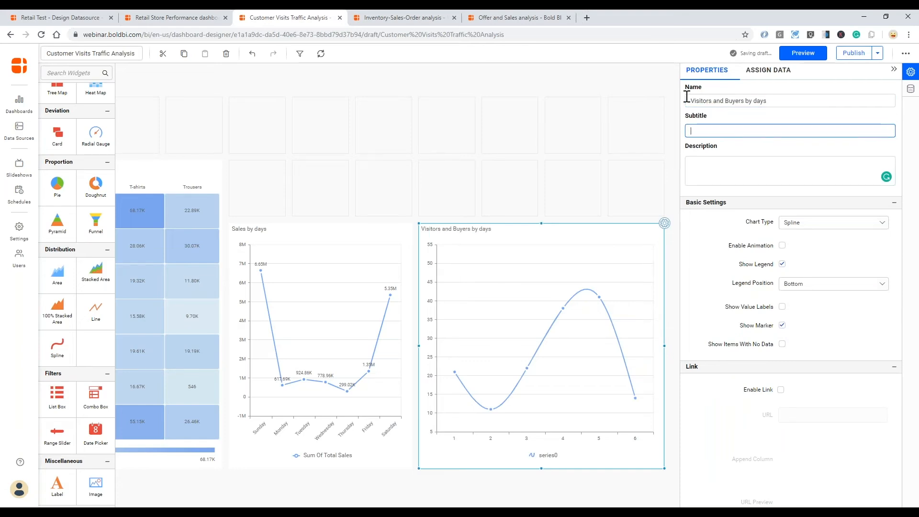
left_click(770, 70)
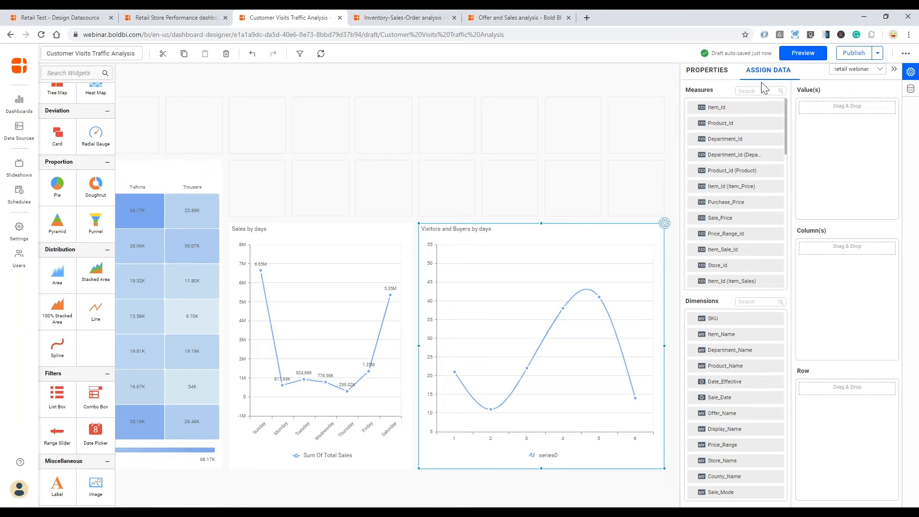
- Add Visitors_Count and Buyer_Count as summed values and drag Sale_Date toward Column(s)
left_click(748, 91)
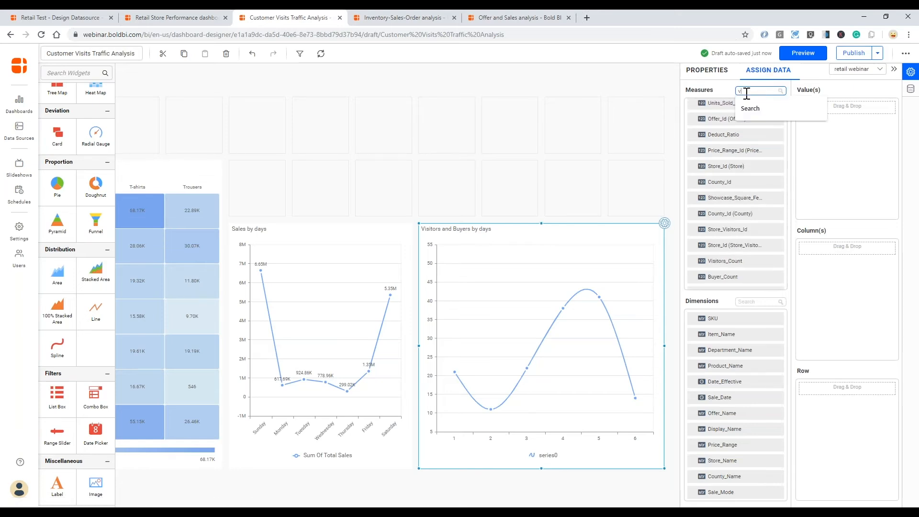
type("visi")
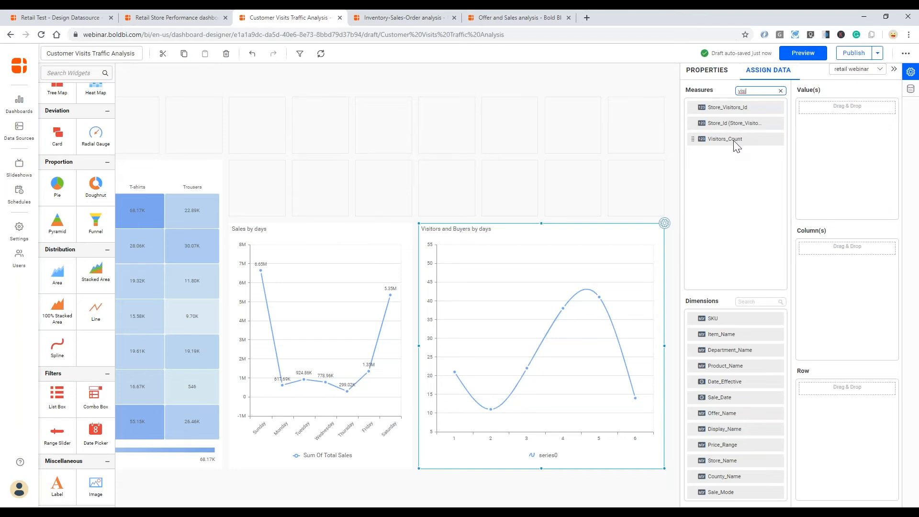
left_click_drag(742, 142, 809, 108)
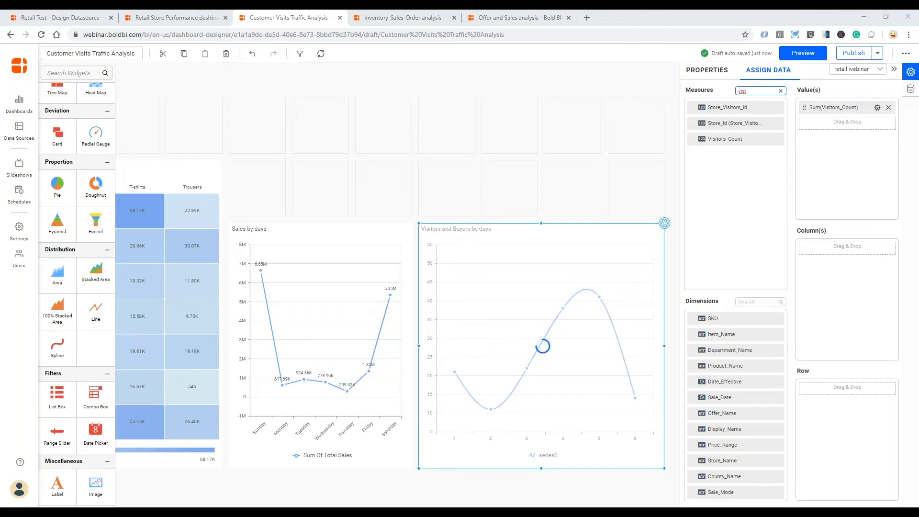
double_click(739, 90)
type("buye")
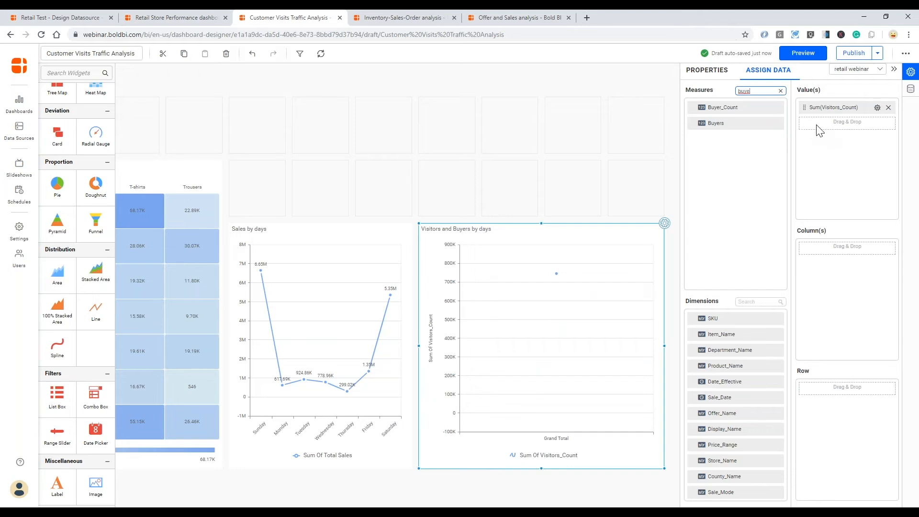
left_click_drag(730, 107, 810, 125)
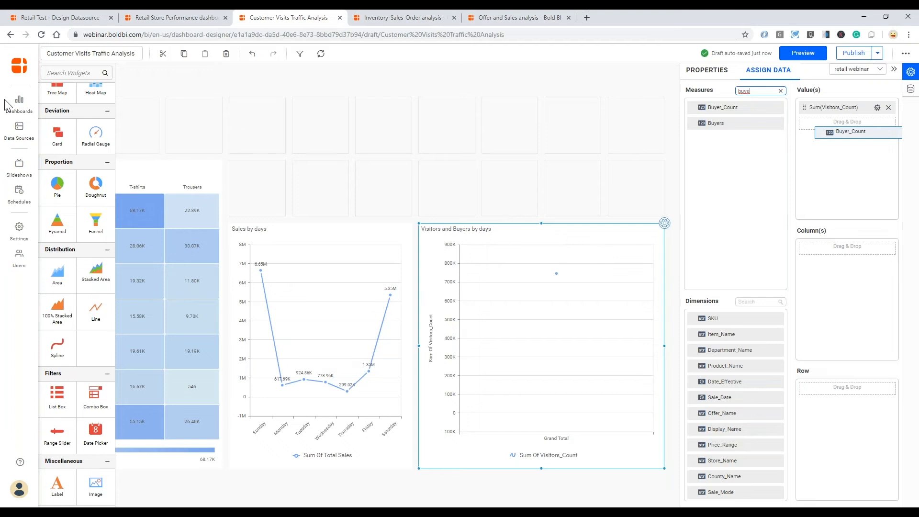
left_click_drag(810, 125, 810, 124)
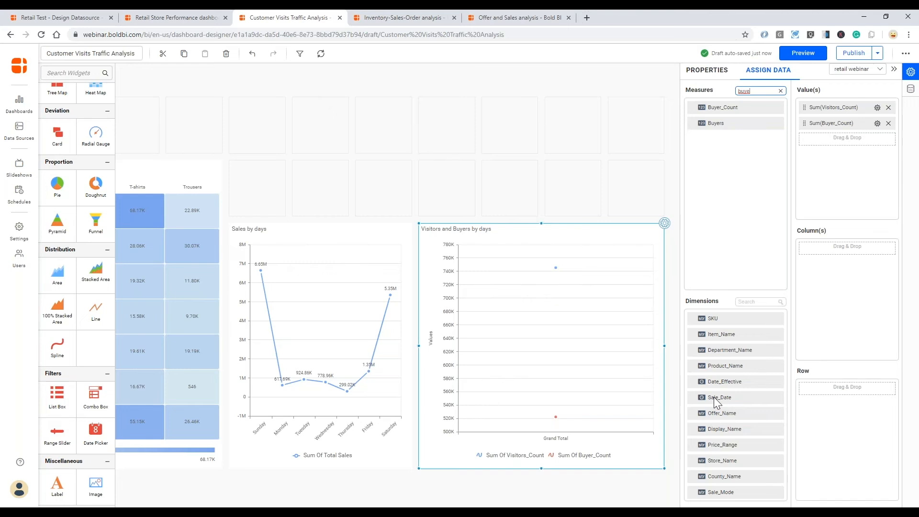
left_click_drag(716, 402, 805, 251)
- Group the chart's Sale_Date column by Day of Week for Sunday–Saturday curves
right_click(805, 251)
left_click(844, 228)
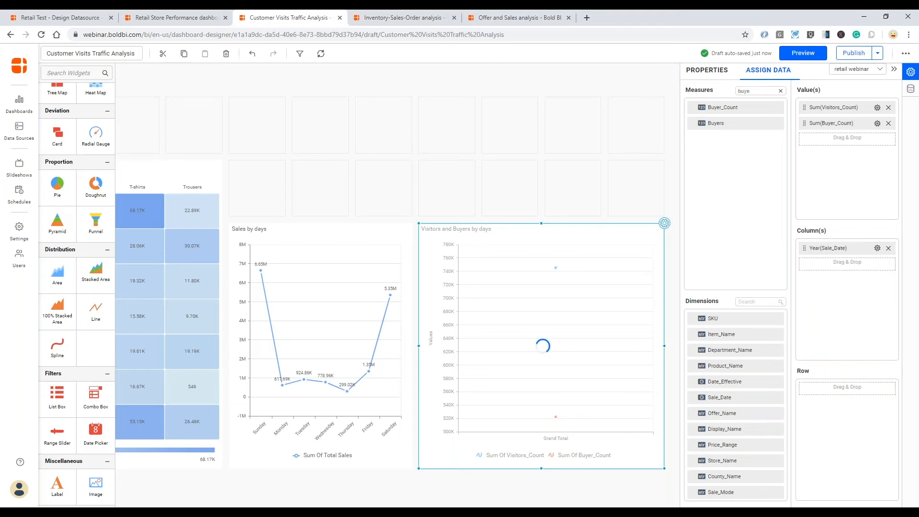
left_click(877, 248)
mouse_move(862, 360)
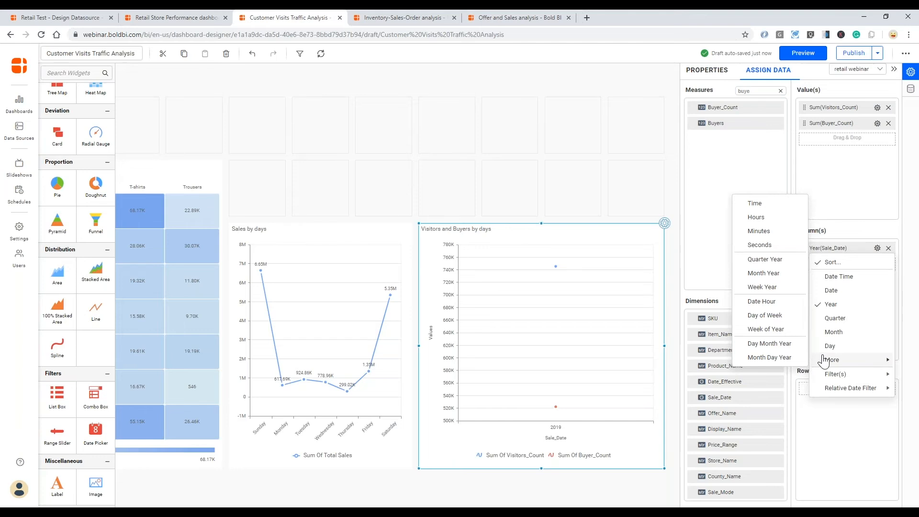
left_click(765, 315)
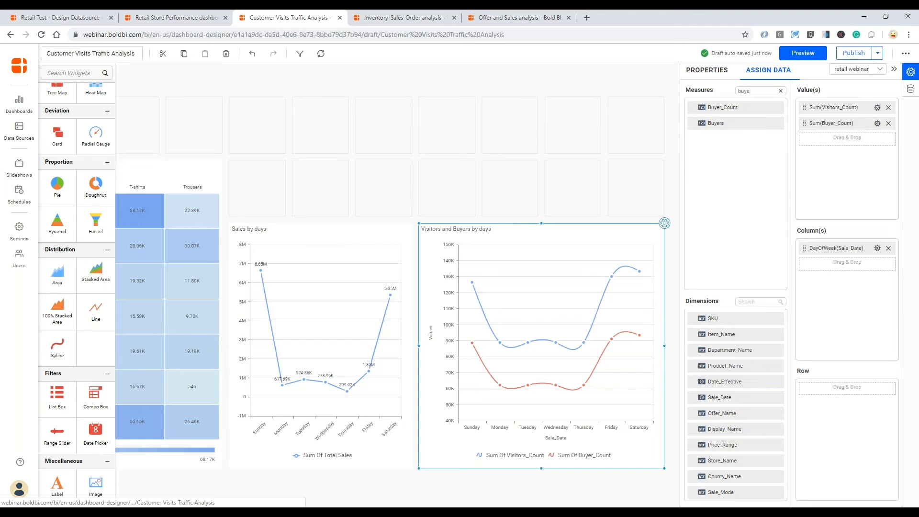
left_click(706, 70)
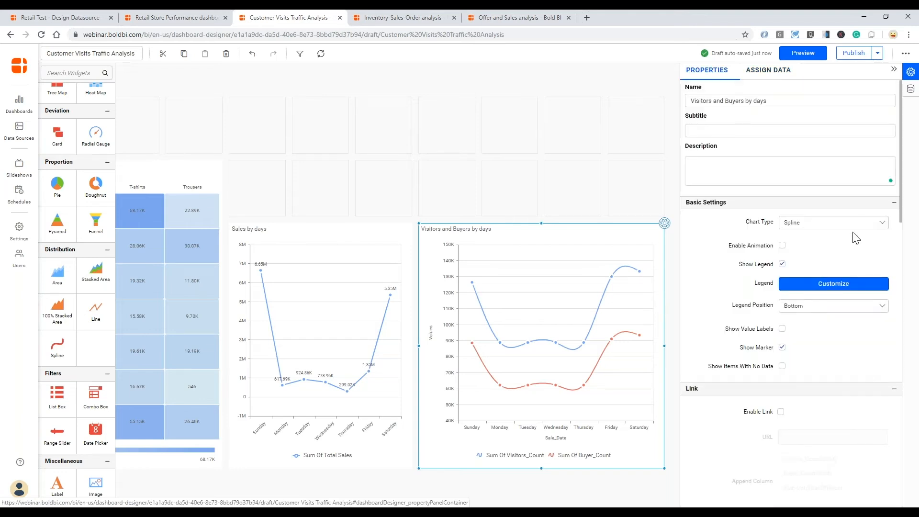
- Turn on value labels for the visitor and buyer curves
left_click(783, 329)
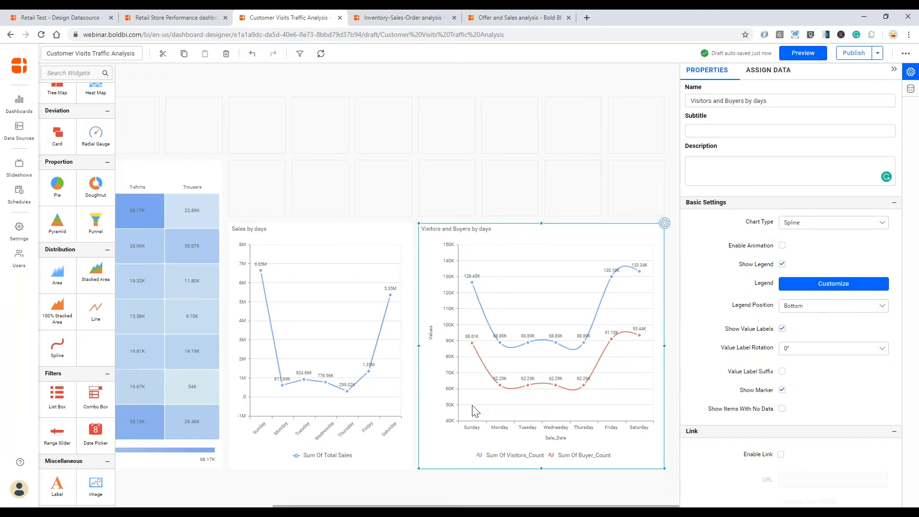
mouse_move(471, 283)
mouse_move(472, 343)
scroll(501, 429, "left", 5)
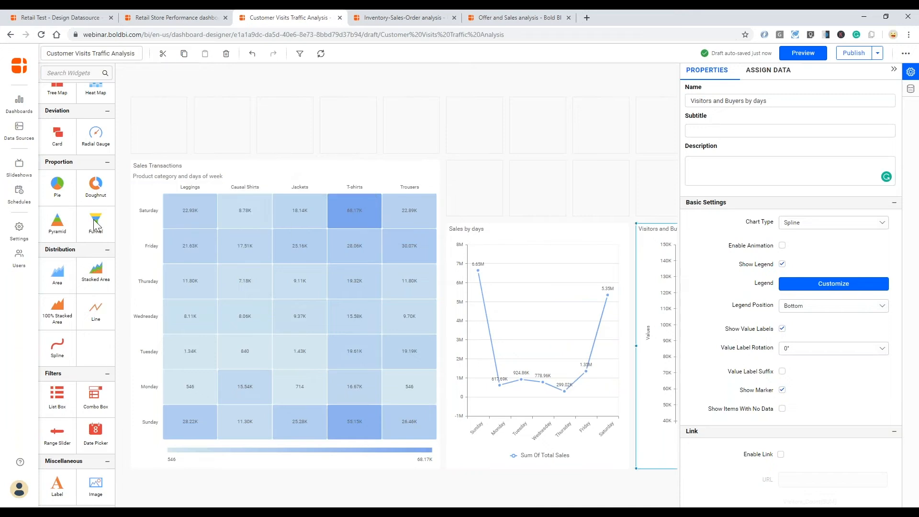
- Add a KPI card above Sales by days, enlarge it to 2x2 cells, and name it 'Conversion Rate'
scroll(91, 241, "up", 2)
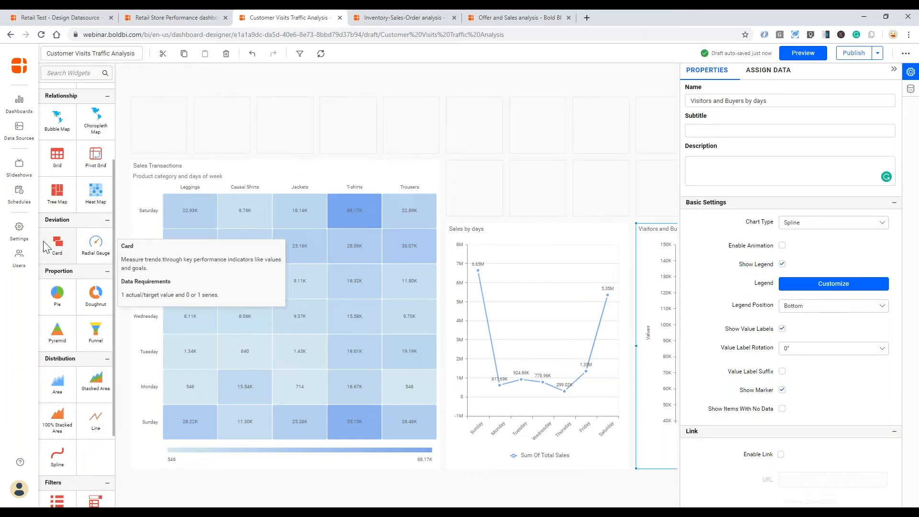
left_click_drag(507, 140, 481, 116)
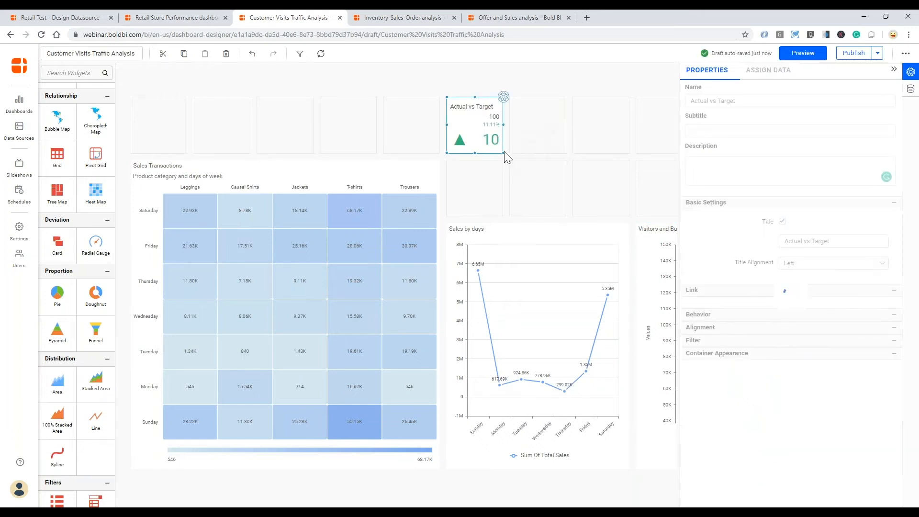
left_click_drag(523, 170, 535, 186)
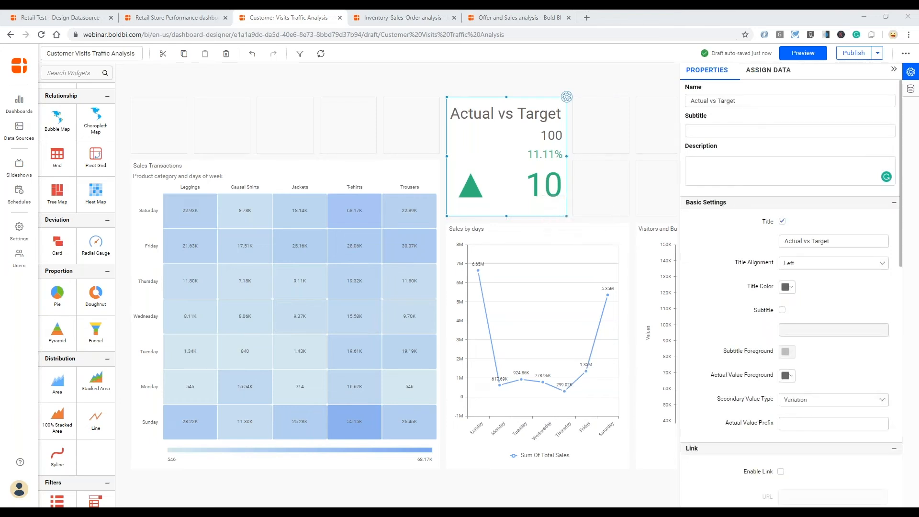
triple_click(689, 101)
type("Conversion Rate")
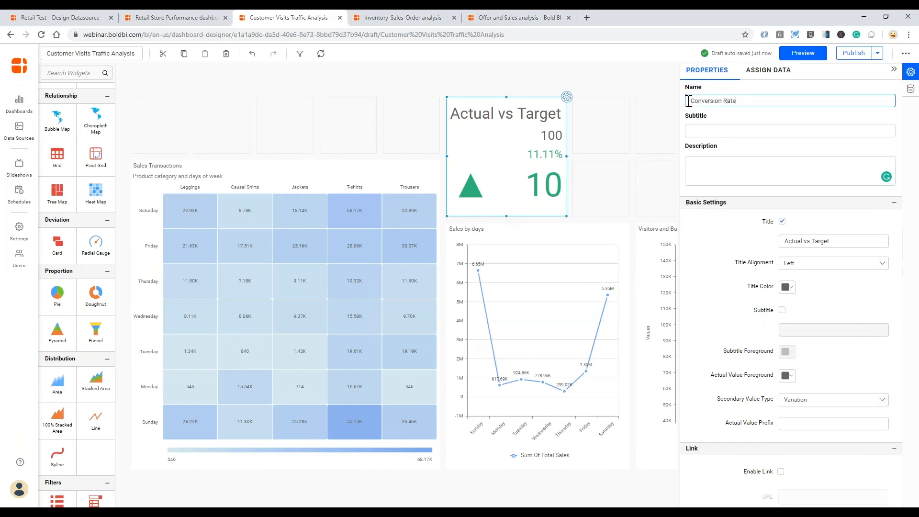
key("Tab")
- Assign Buyer_Count as the card's actual value and Visitors_Count as its target, giving 70.07%
left_click(761, 72)
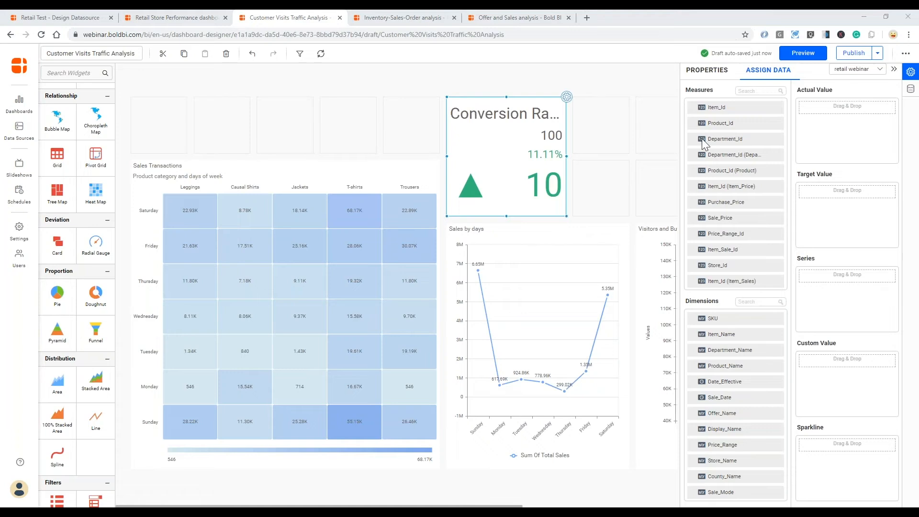
scroll(777, 148, "down", 10)
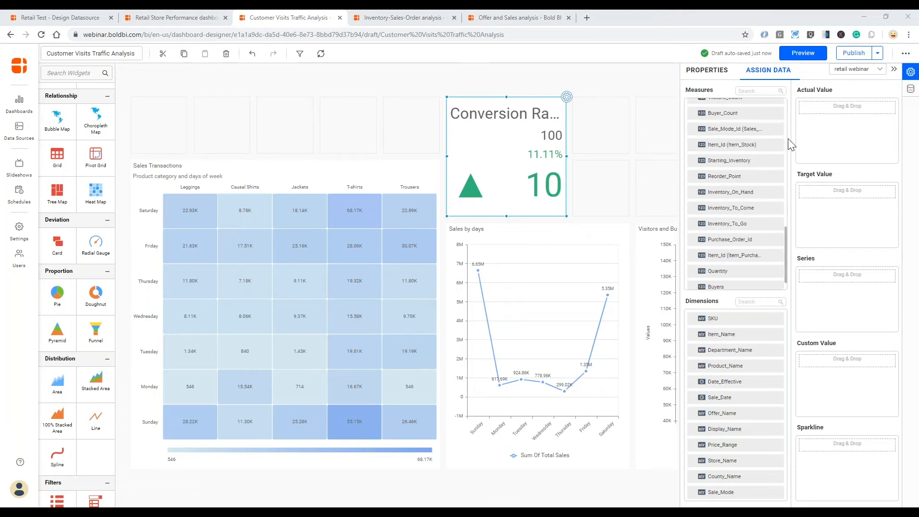
scroll(766, 182, "down", 1)
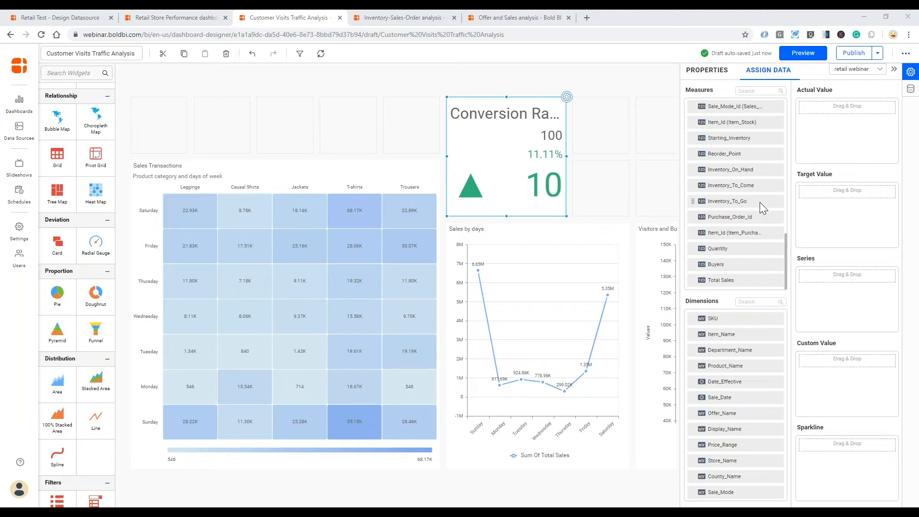
scroll(761, 201, "up", 1)
left_click_drag(748, 117, 808, 142)
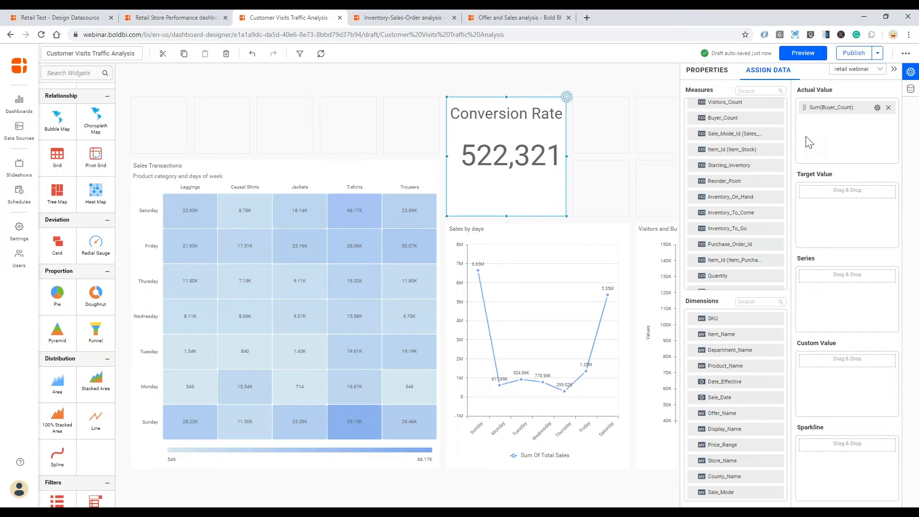
left_click_drag(809, 181, 810, 188)
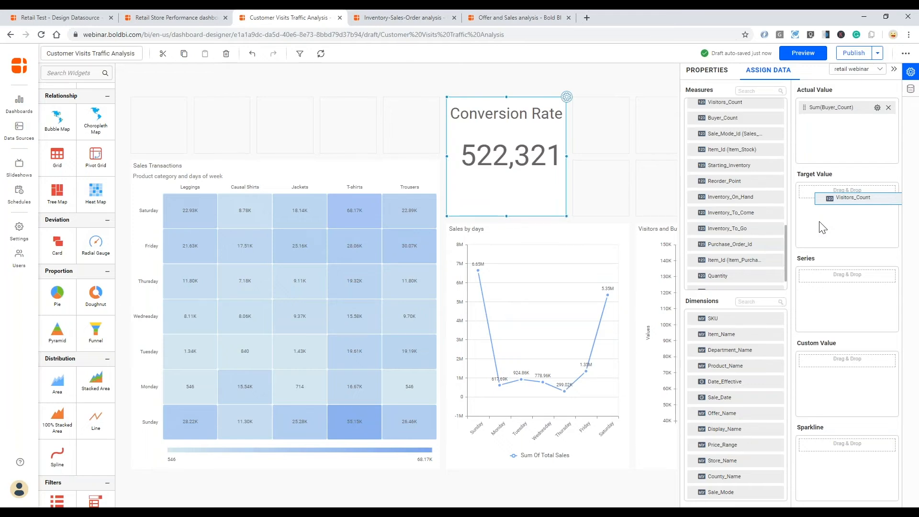
left_click_drag(822, 228, 821, 230)
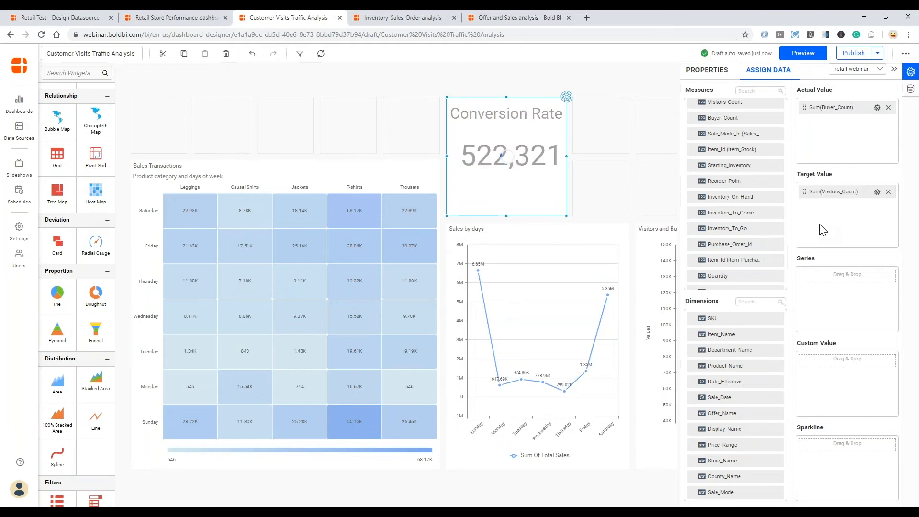
left_click(710, 71)
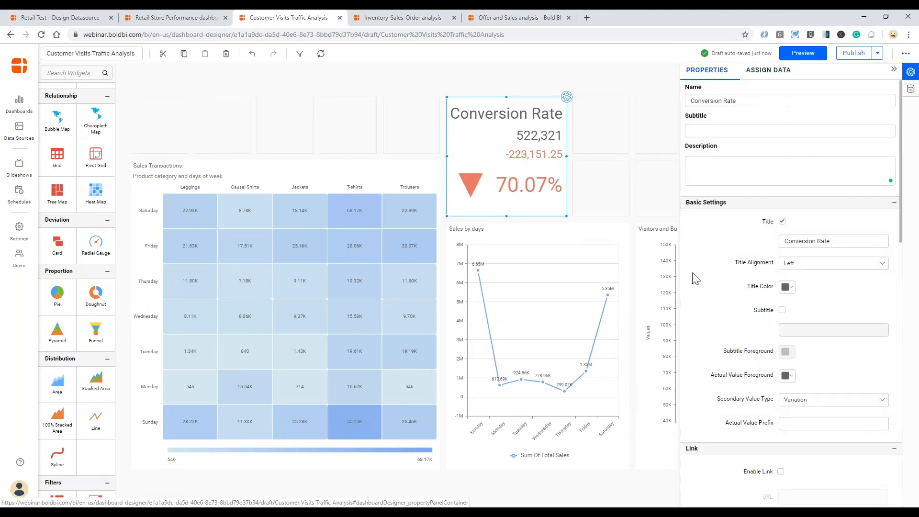
- Set the card's Secondary Value Type to Target Value
scroll(725, 301, "down", 1)
scroll(725, 303, "down", 1)
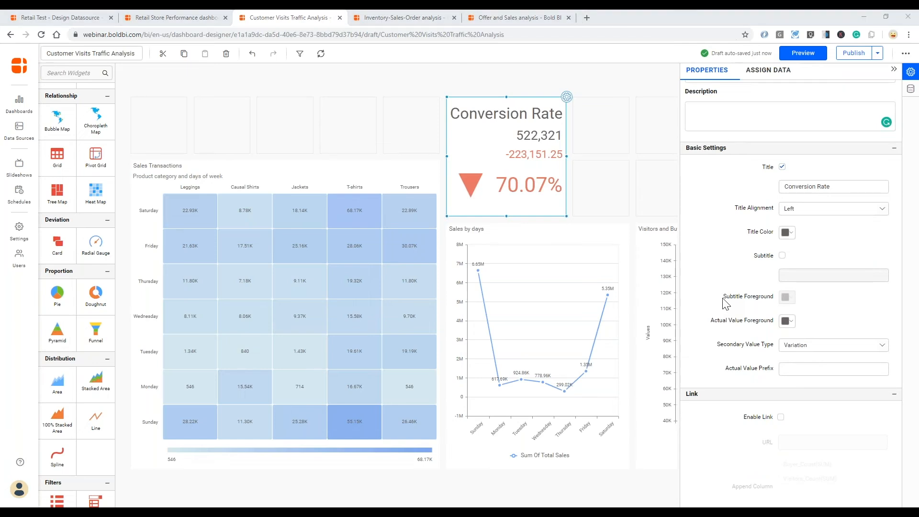
left_click(818, 345)
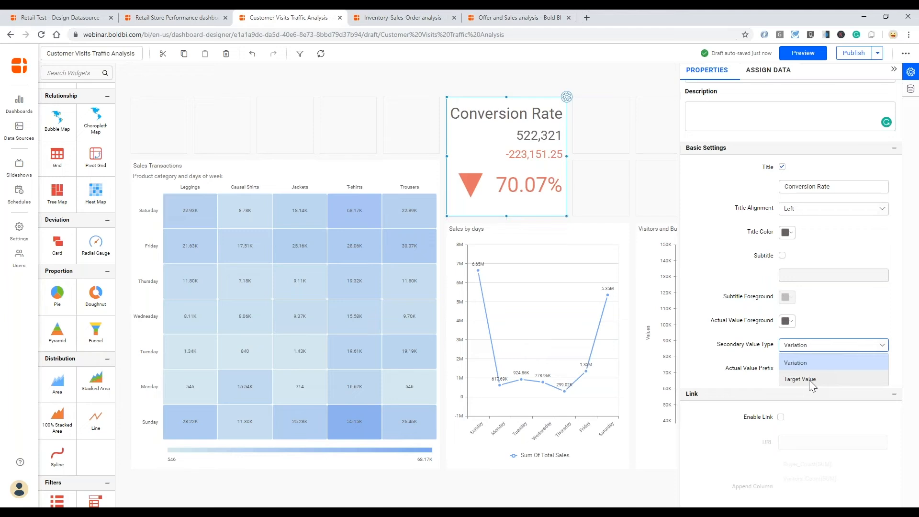
left_click(809, 379)
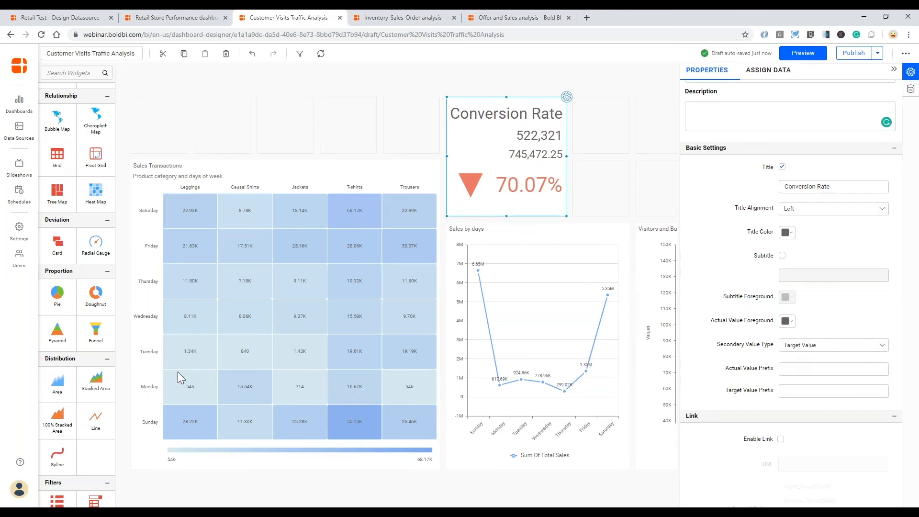
- Enter 'Buyers' as the Actual Value Prefix and 'Visitors' as the Target Value Prefix
left_click(820, 367)
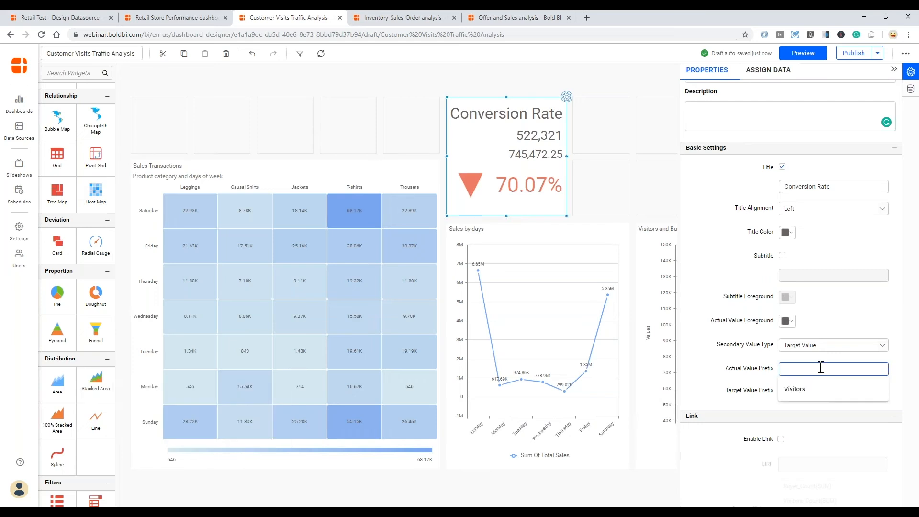
type("Buyes")
type("s")
key("Tab")
type("Visitors")
key("Tab")
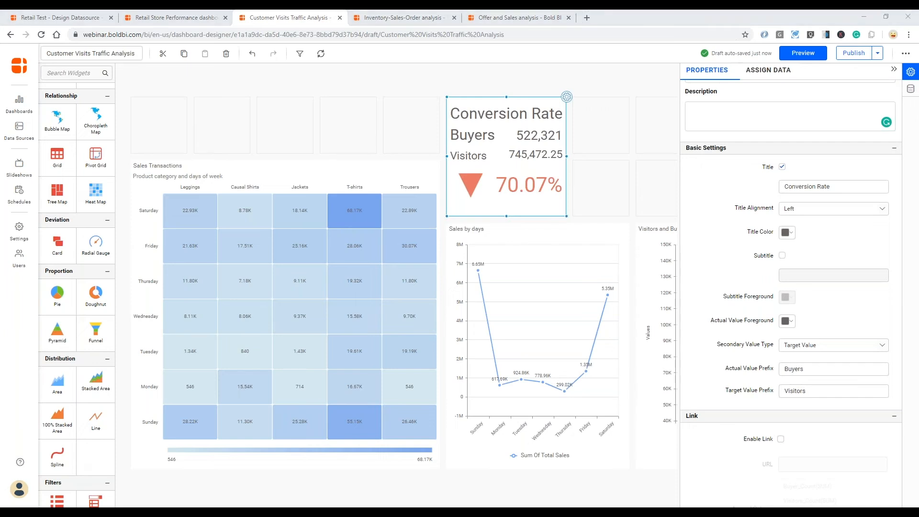
- Keep Percent of Target as the primary value and turn off the arrow Indicator
scroll(722, 396, "down", 2)
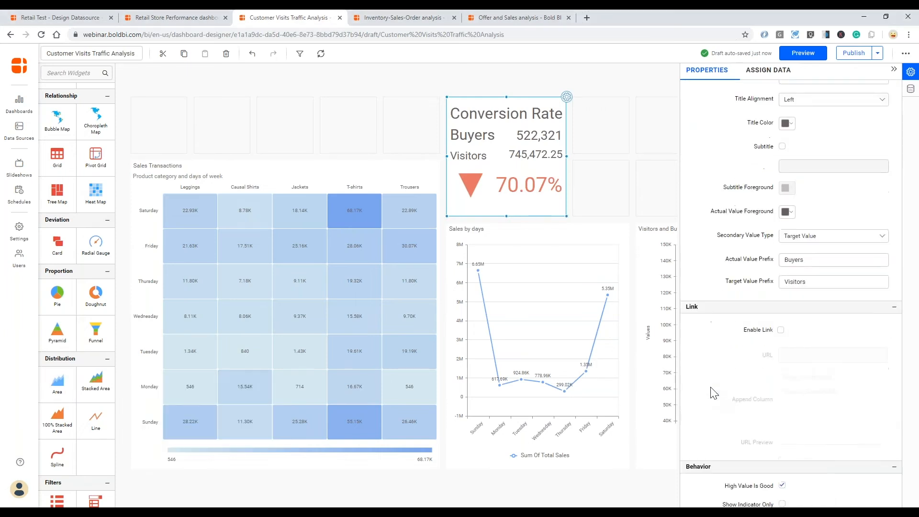
scroll(714, 392, "up", 1)
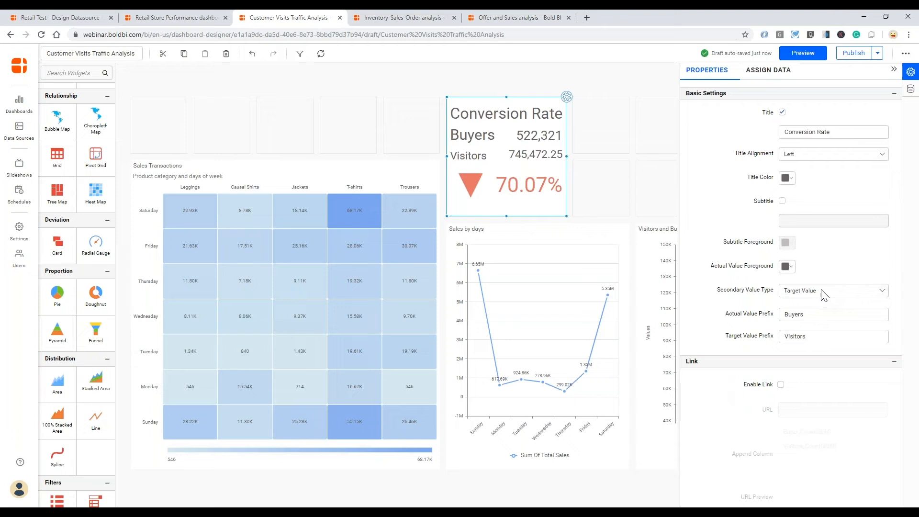
scroll(777, 341, "down", 4)
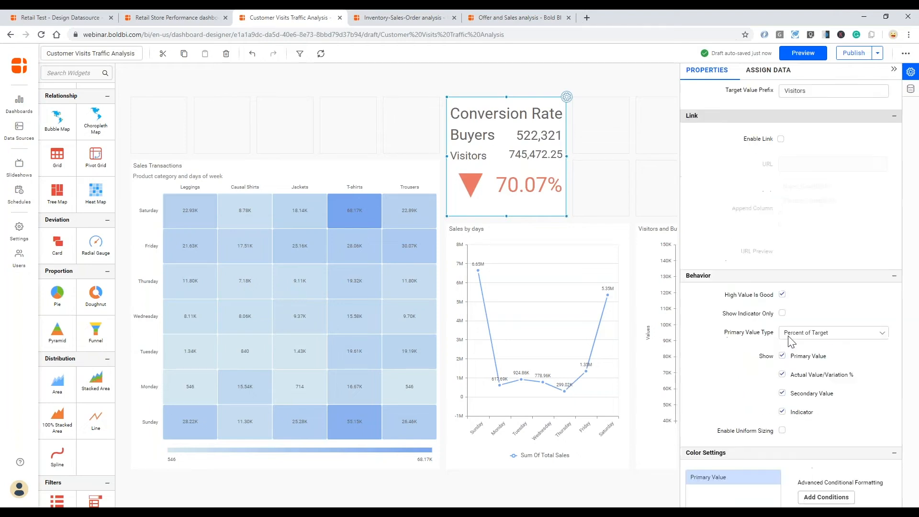
left_click(833, 337)
left_click(838, 338)
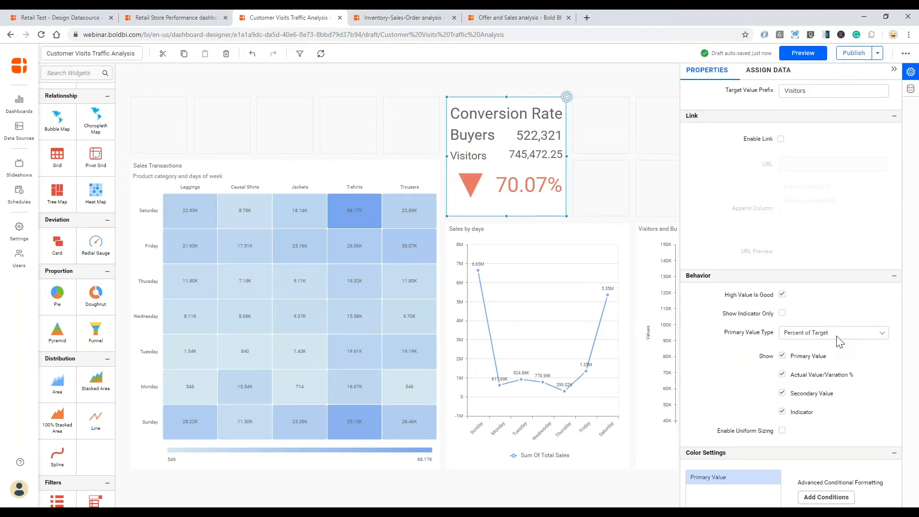
left_click(782, 412)
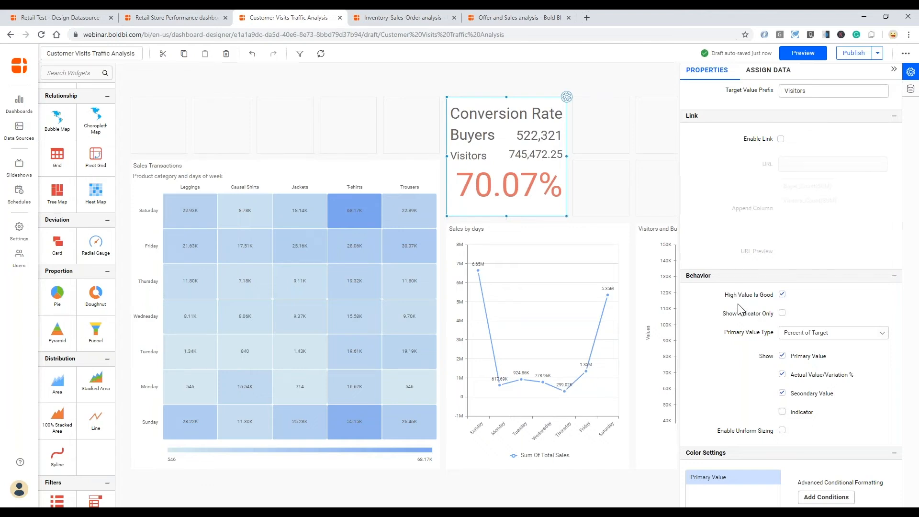
- Uncheck High Value Is Good so 70.07% shows green, and enable Uniform Sizing
left_click(783, 294)
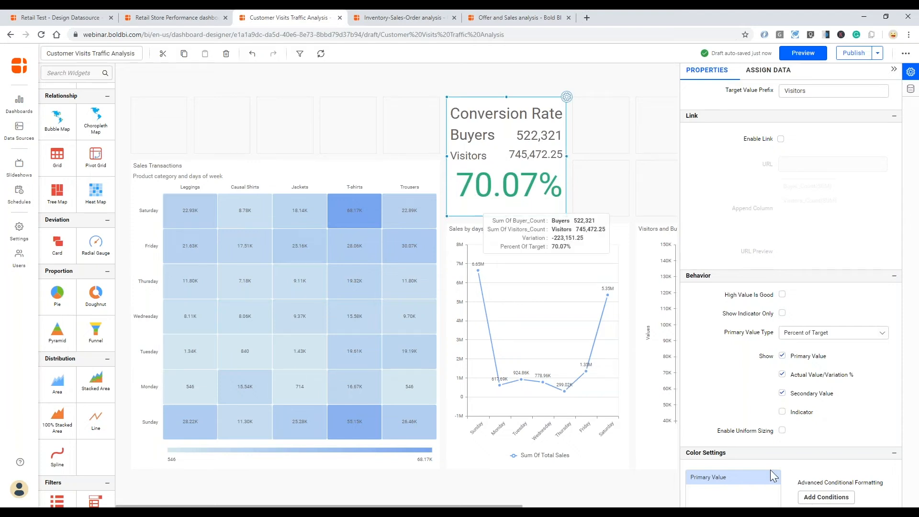
left_click(782, 431)
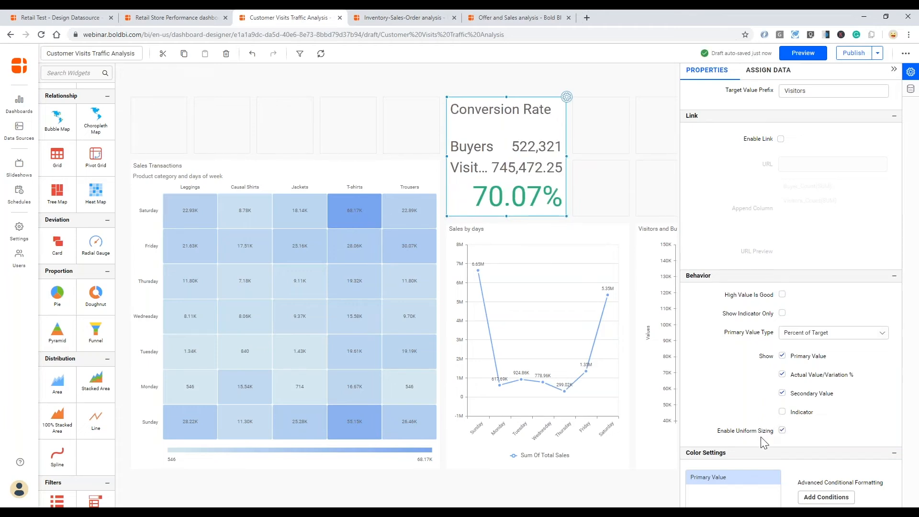
left_click(769, 72)
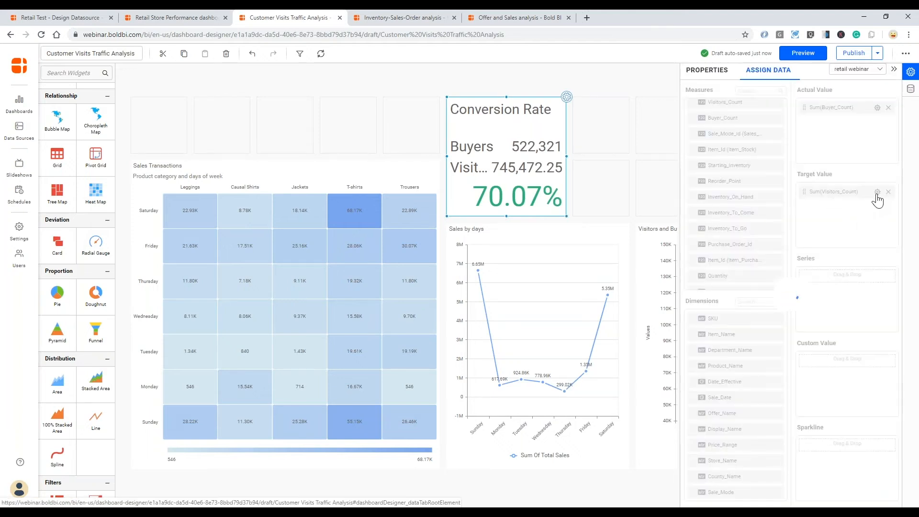
- Format Sum(Visitors_Count) with 0 decimal places so Visitors reads 745,472
left_click(878, 107)
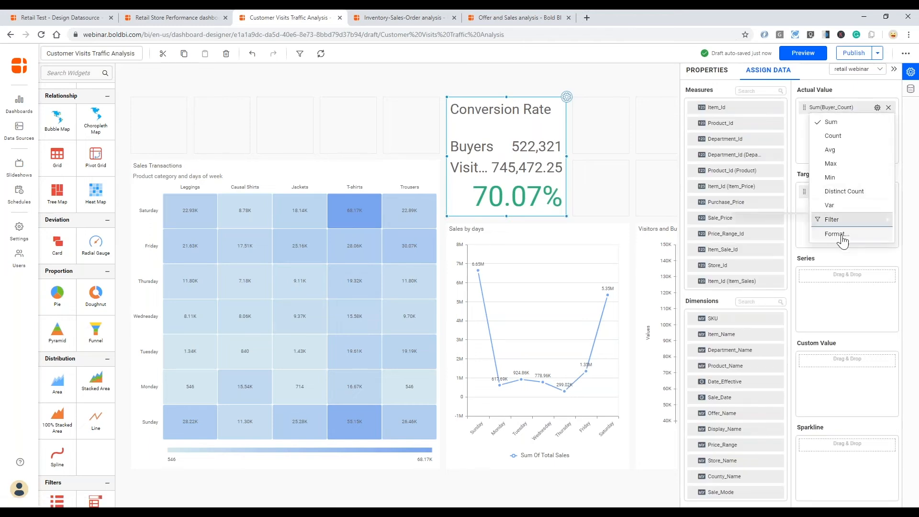
left_click(837, 234)
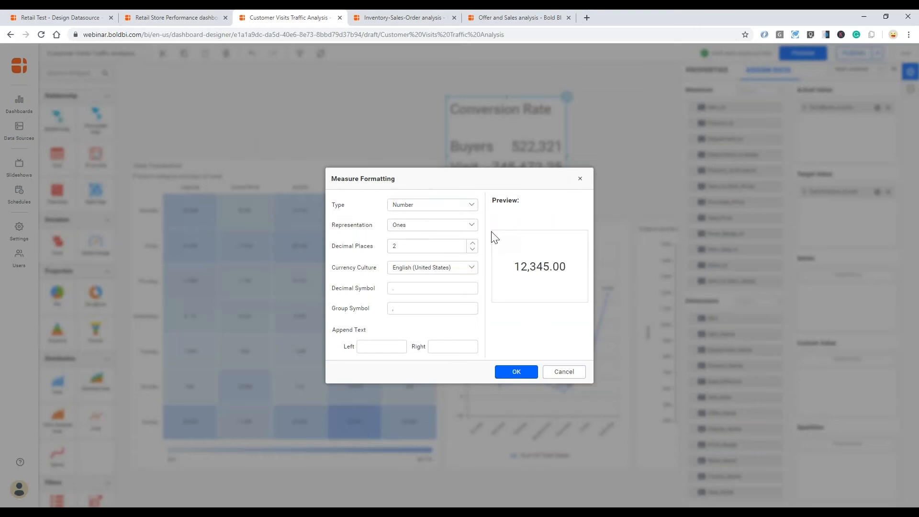
double_click(473, 250)
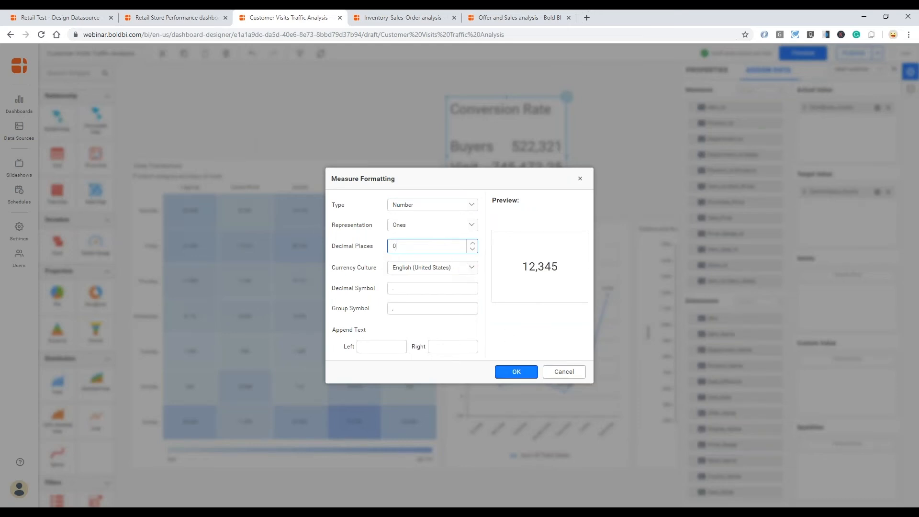
left_click(516, 372)
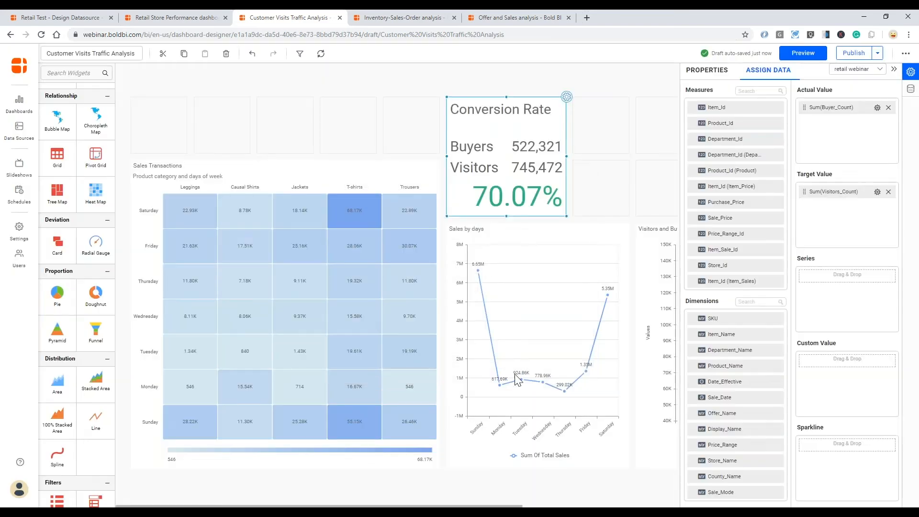
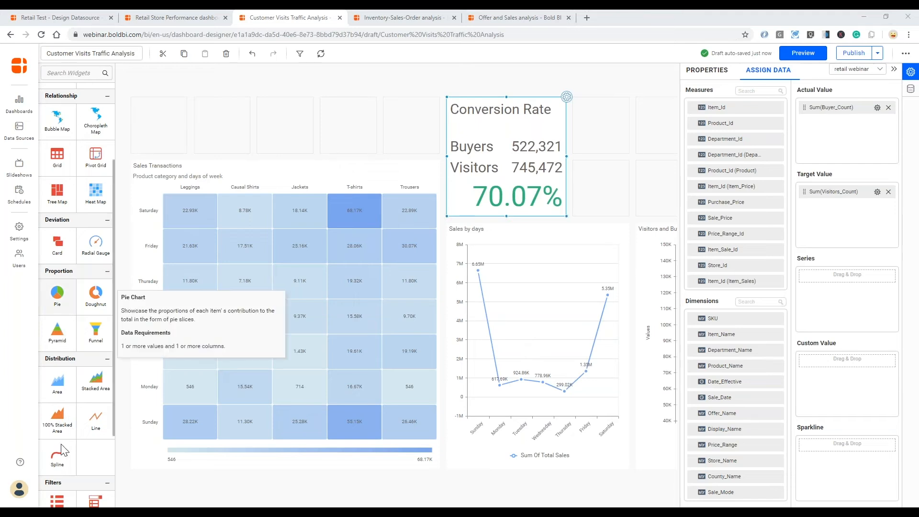
- Place a Date Picker filter in the top-left slot, widen it, and rename it Sales Date
scroll(61, 445, "down", 3)
left_click_drag(91, 436, 143, 125)
left_click_drag(243, 127, 241, 126)
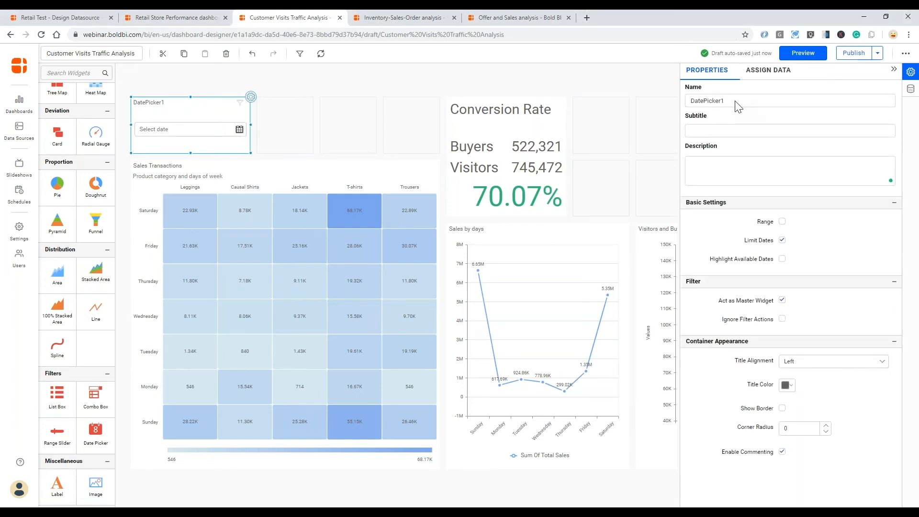
left_click_drag(727, 100, 685, 100)
type("Sales Date")
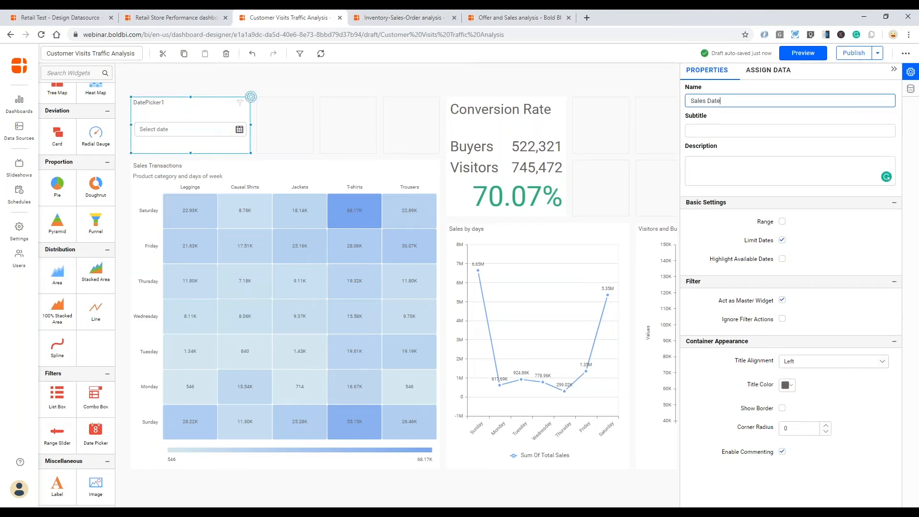
key("Tab")
- Bind Sale_Date to the filter, enable Range and Highlight Available Dates, and check its calendar
left_click(768, 70)
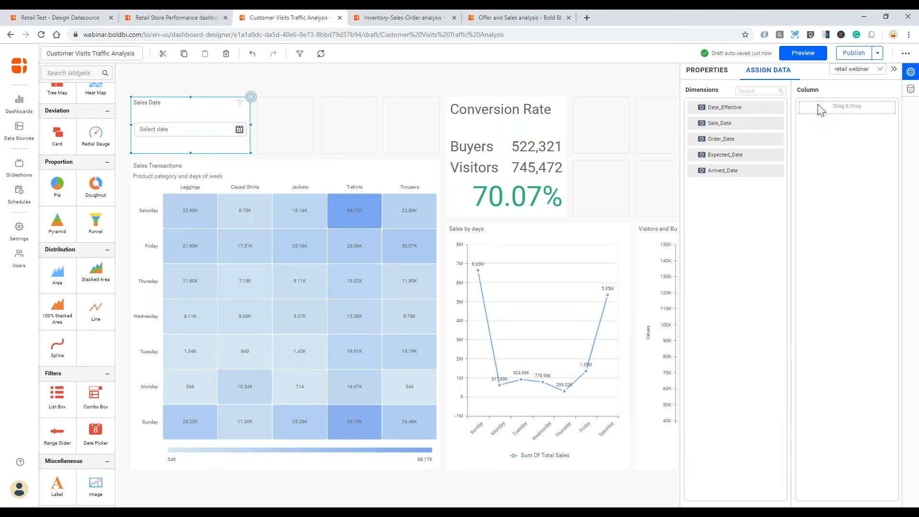
left_click_drag(720, 125, 845, 107)
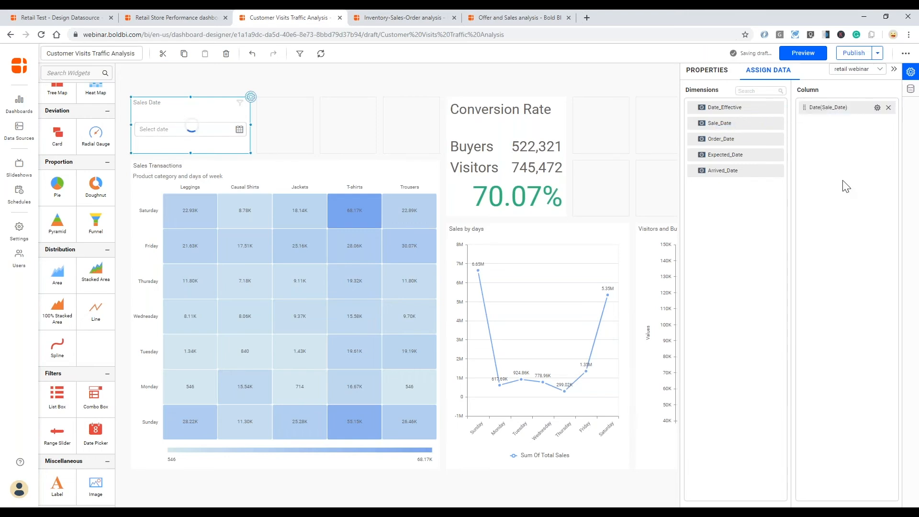
left_click(713, 71)
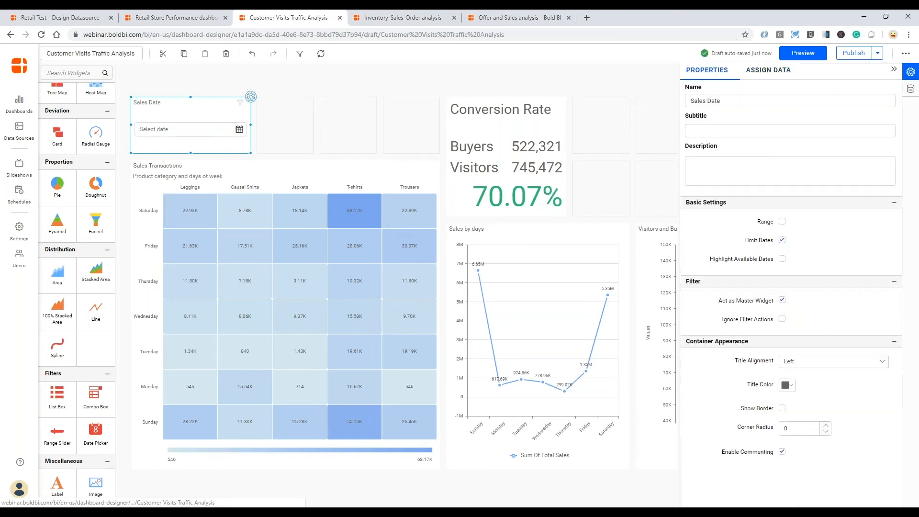
left_click(782, 223)
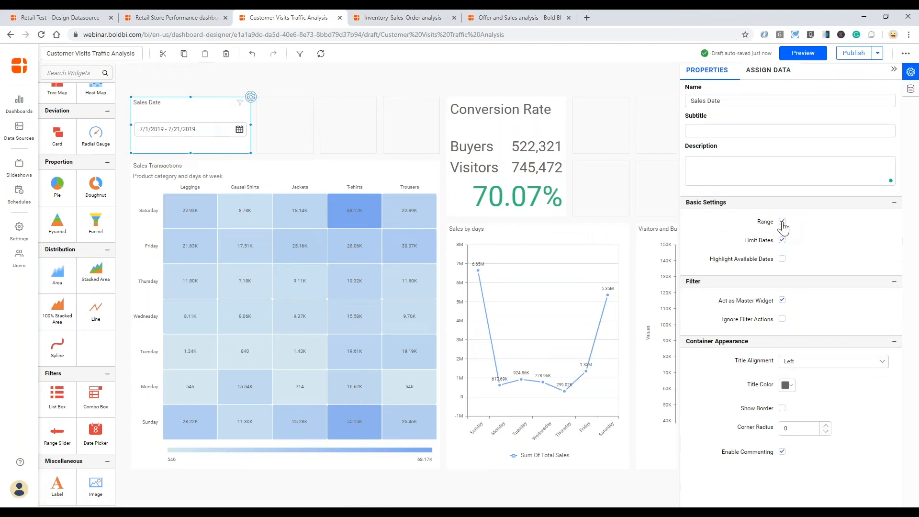
left_click(782, 259)
left_click(241, 133)
left_click(101, 229)
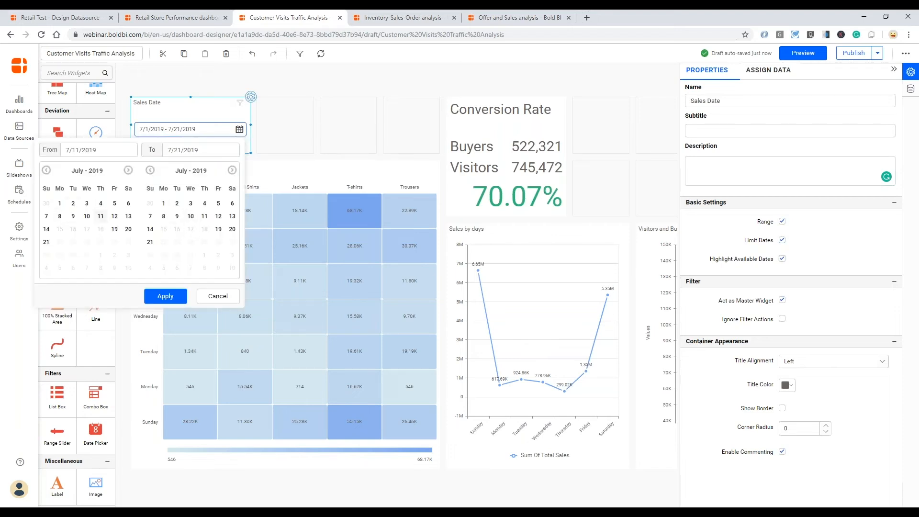
- Dismiss the calendar with the range kept at 7/1/2019 - 7/21/2019, and select the empty tile beside it
left_click(217, 113)
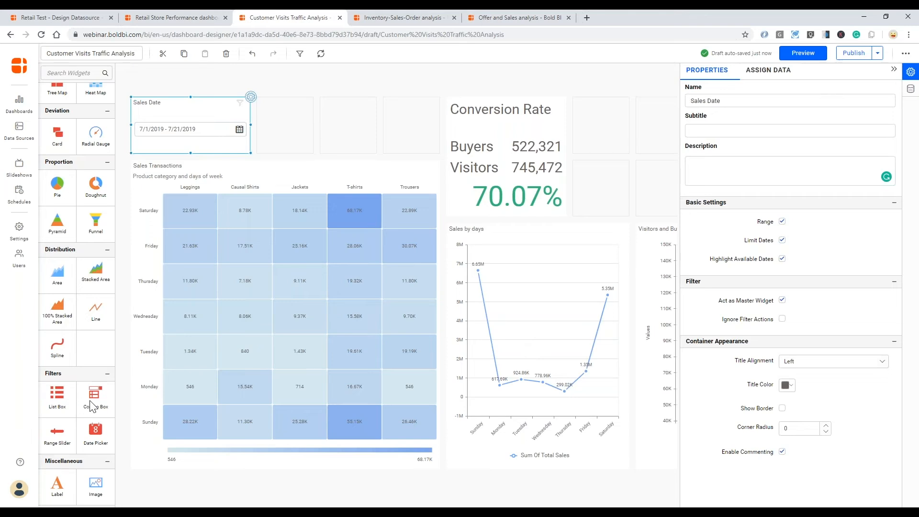
left_click(291, 111)
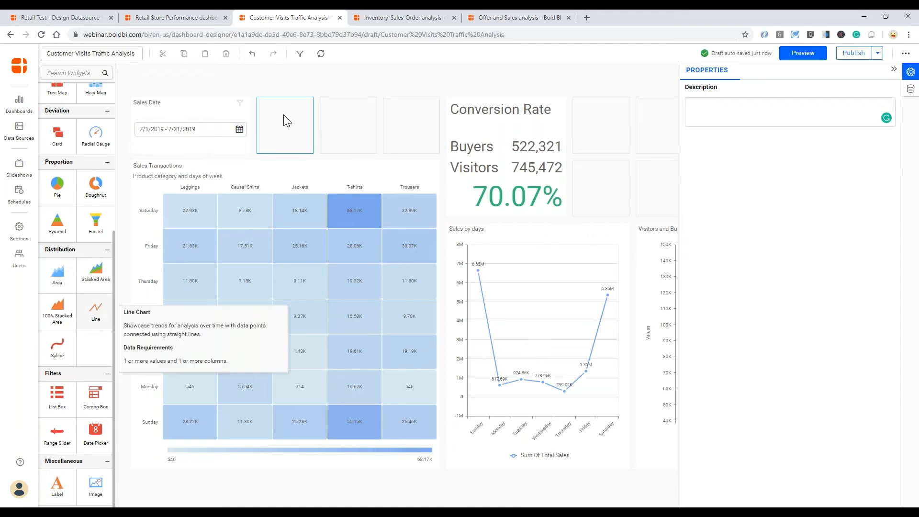
- Add a Combo Box filter beside Sales Date and adjust both filters' widths
left_click(95, 396)
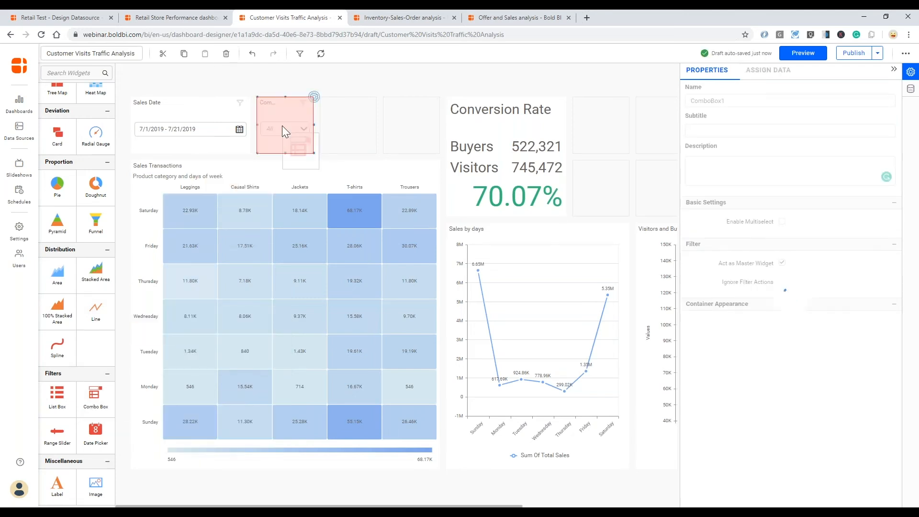
left_click_drag(313, 125, 408, 133)
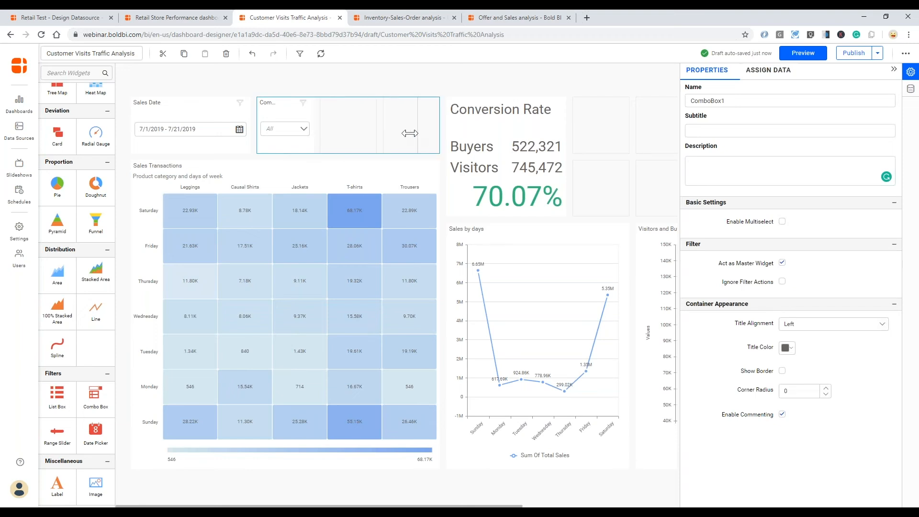
left_click_drag(257, 129, 321, 133)
left_click(225, 123)
left_click_drag(250, 126, 313, 127)
left_click(348, 127)
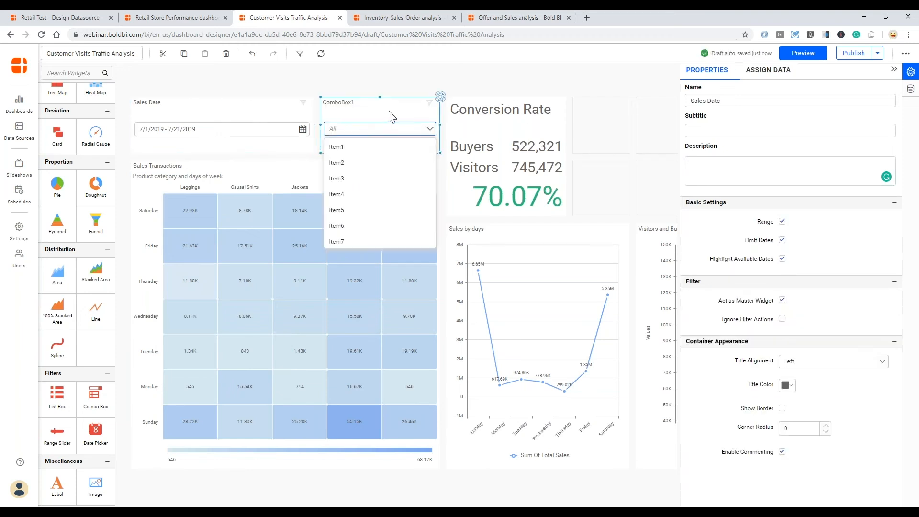
- Rename the combo box to Store and bind Store_Name so it lists the store names
left_click(689, 101)
double_click(689, 101)
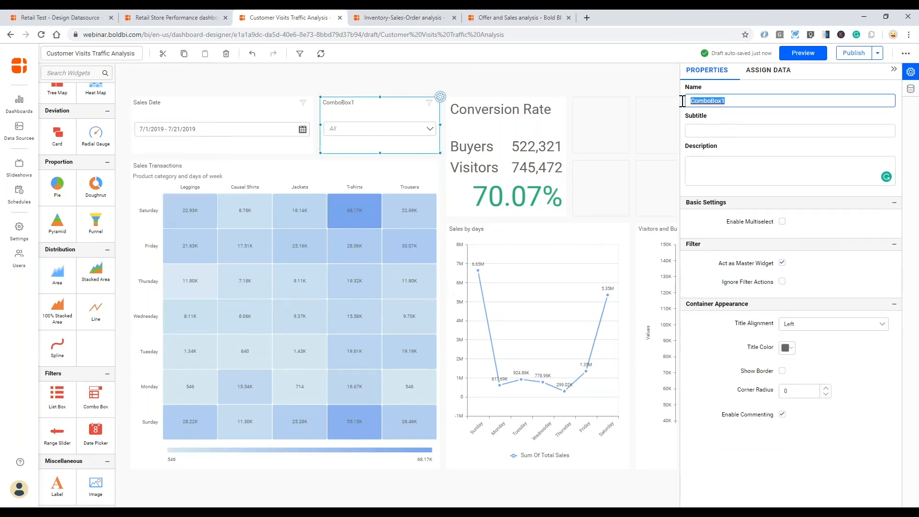
type("Store")
key("Tab")
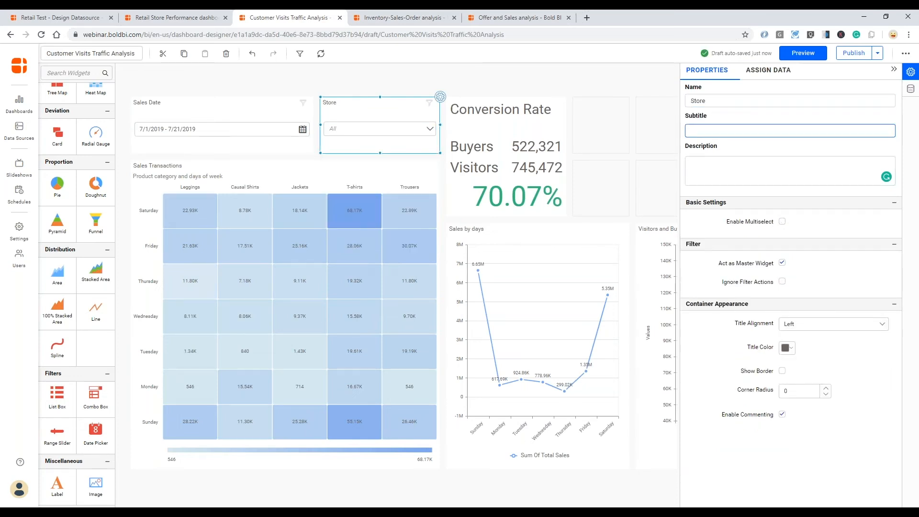
left_click(762, 70)
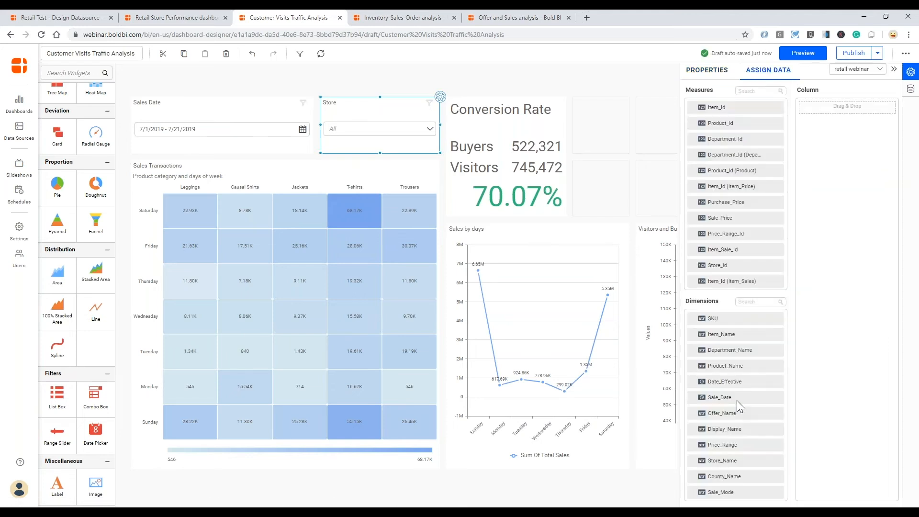
left_click_drag(725, 462, 807, 109)
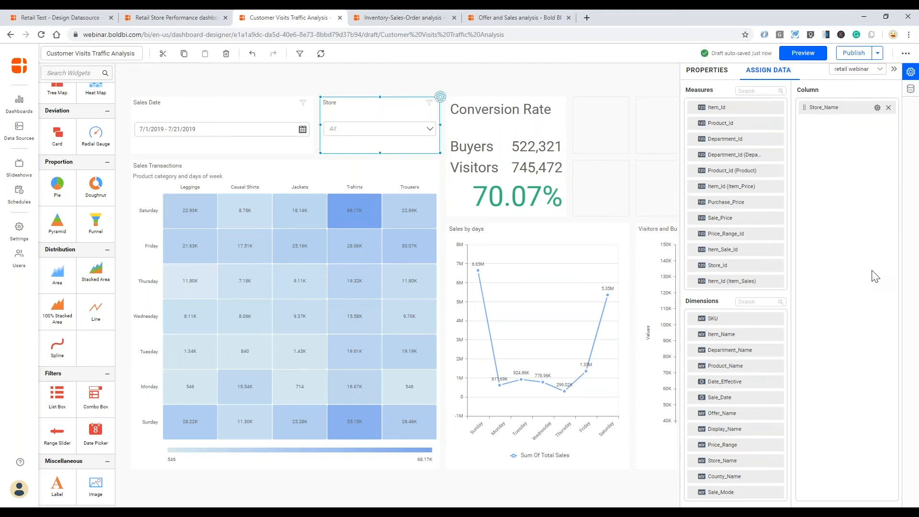
left_click(431, 130)
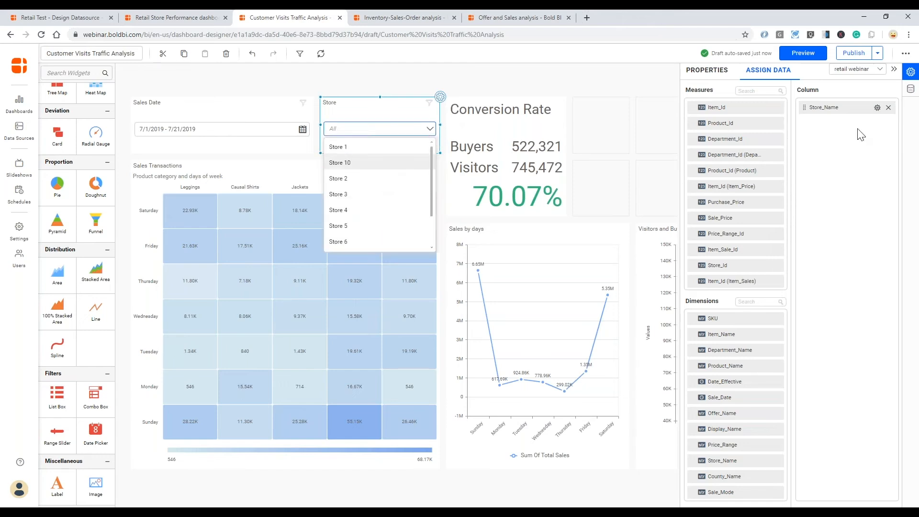
- Enable Multiselect on the Store filter so stores show checkboxes
left_click(703, 73)
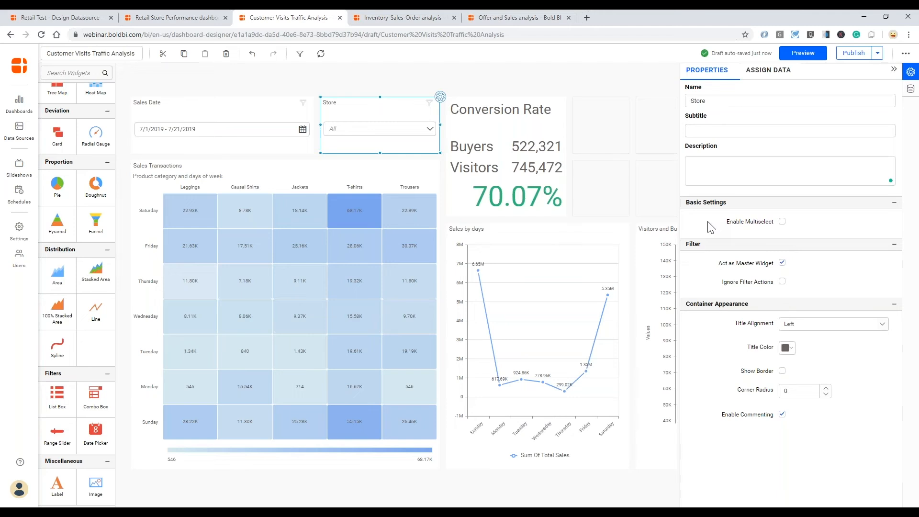
left_click(782, 222)
left_click(429, 130)
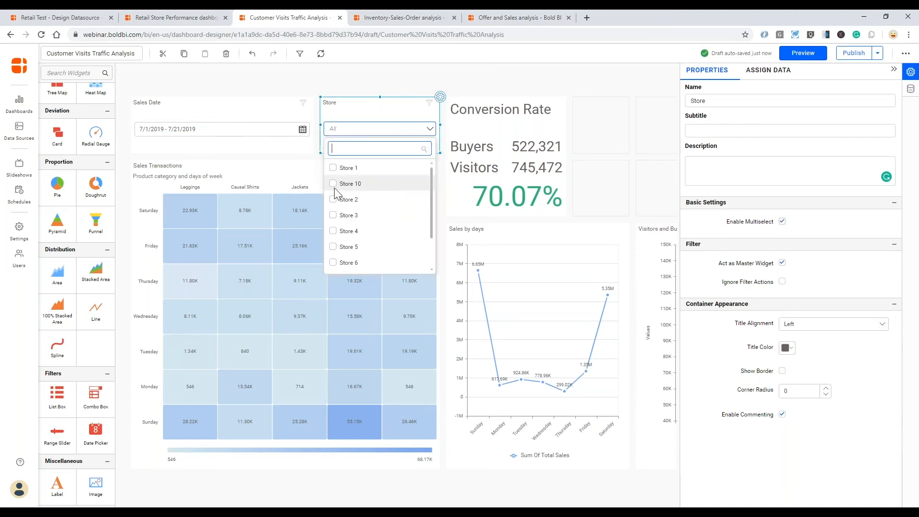
left_click(643, 166)
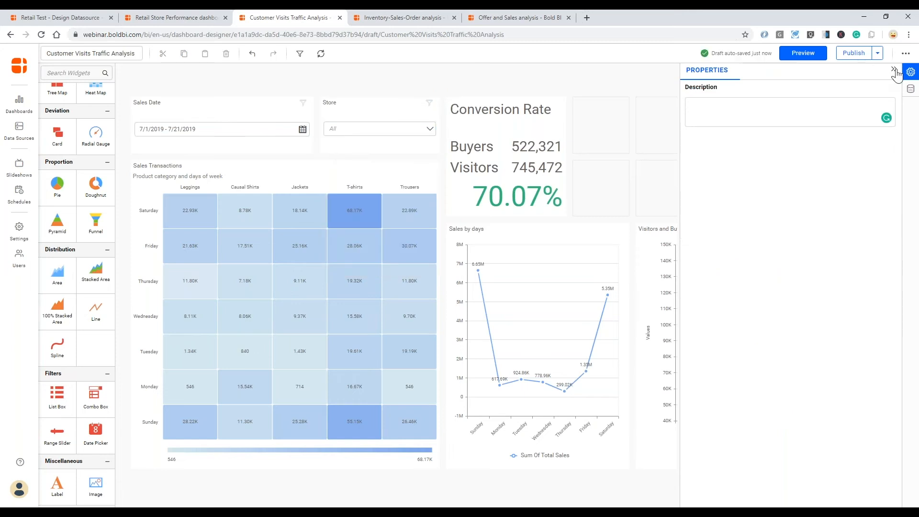
- Collapse the Properties panel to see the full dashboard with the Sales Date and Store filters
left_click(894, 70)
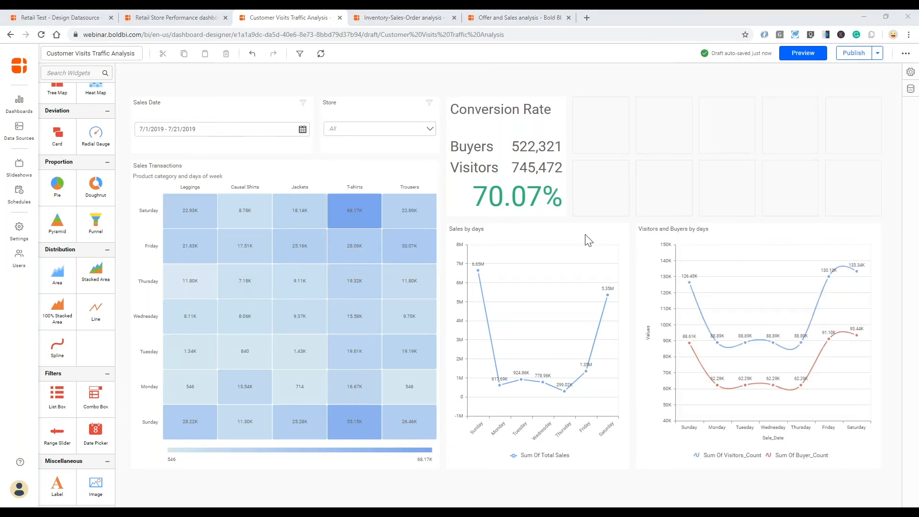
left_click(55, 400)
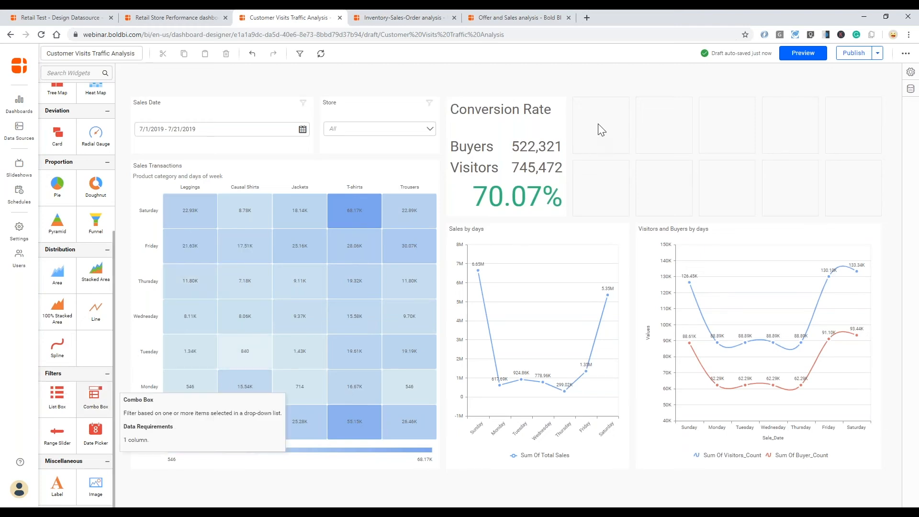
- Add a List Box filter spanning 2x2 tiles and rename it Product Category
left_click_drag(57, 397, 599, 125)
left_click_drag(630, 154, 660, 182)
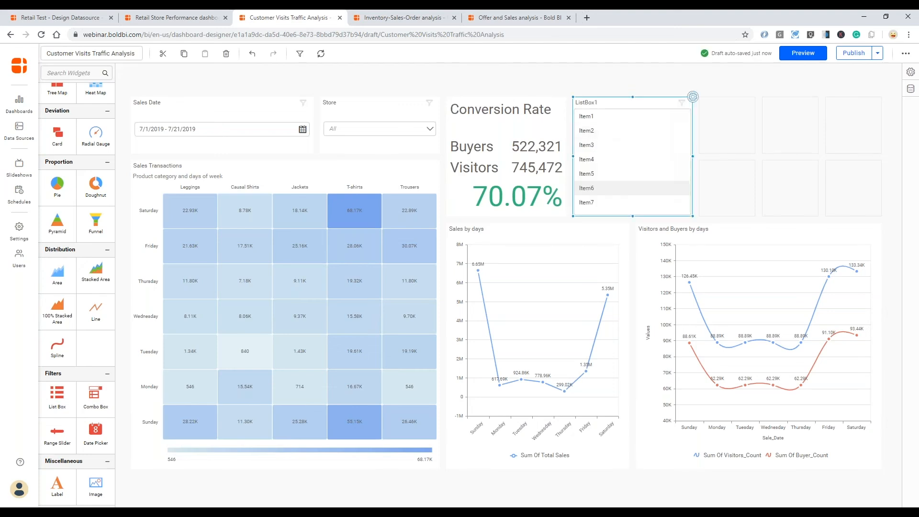
left_click(693, 97)
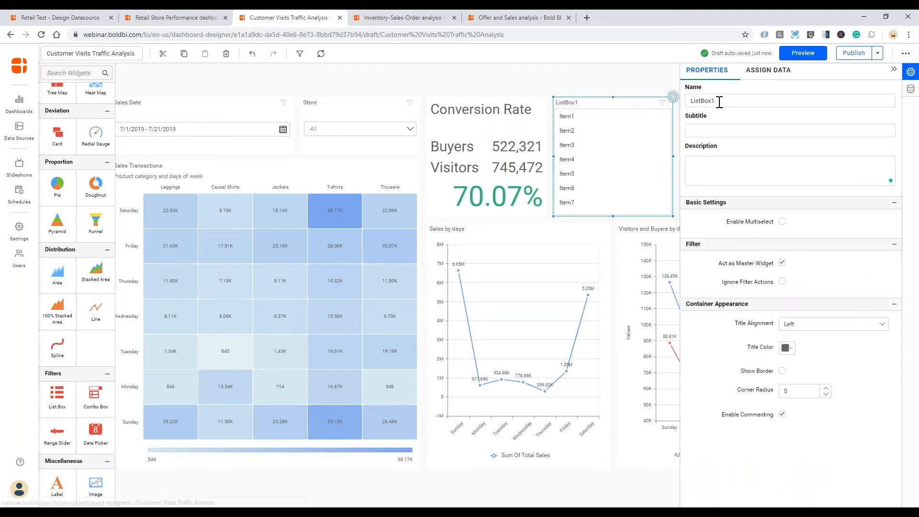
left_click_drag(718, 100, 678, 102)
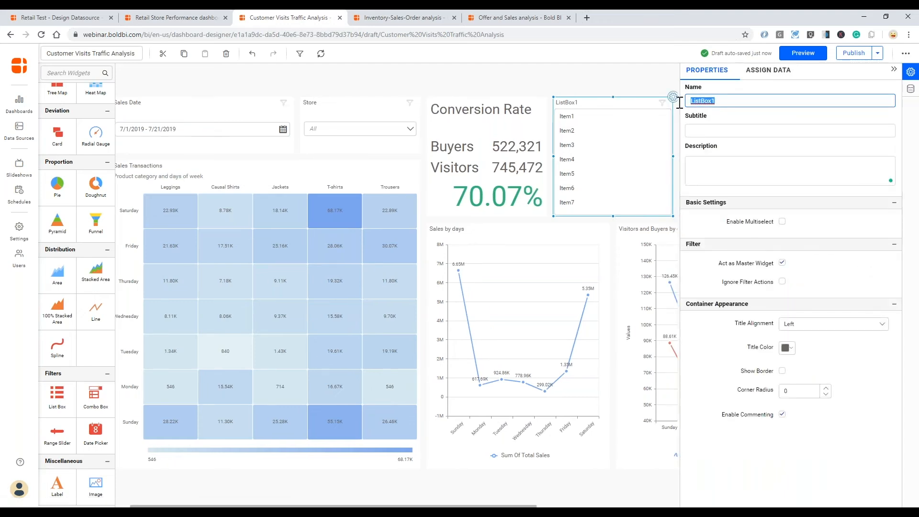
type("Prod")
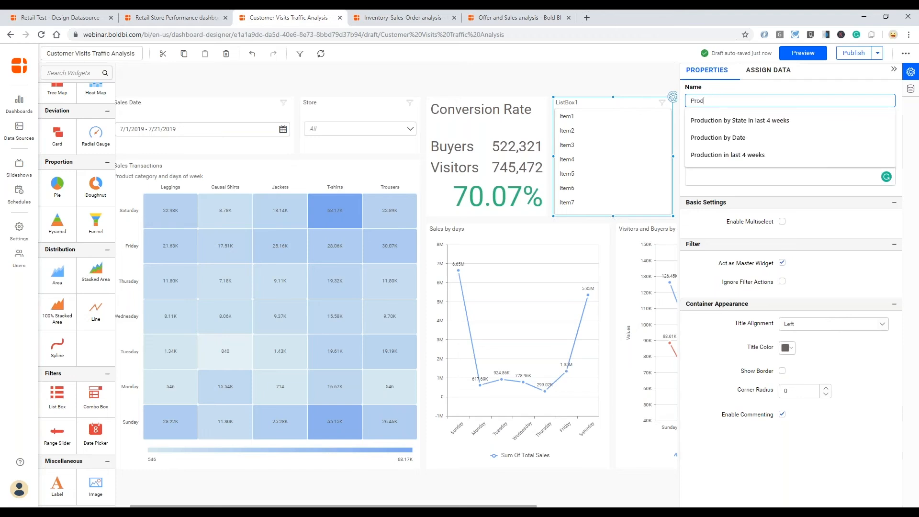
type("uct Categor")
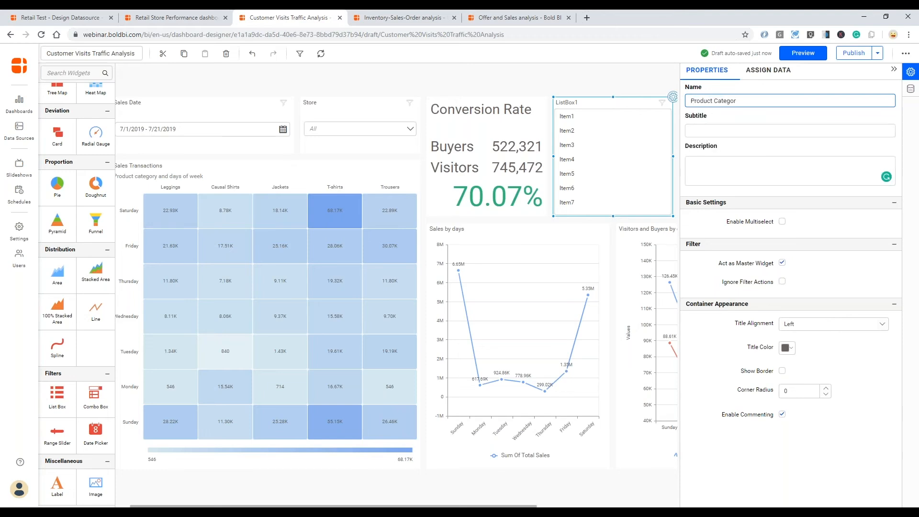
type("y")
key("Tab")
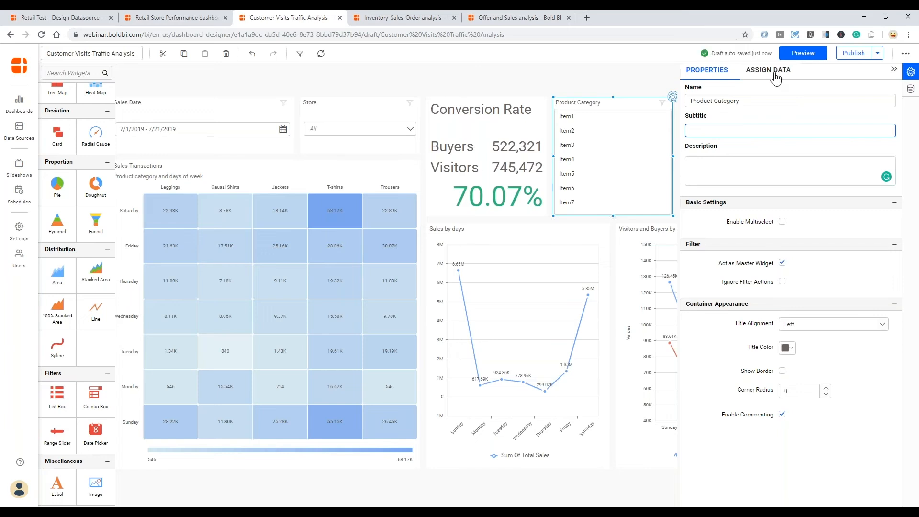
- Bind Product_Name to the list box and enable Multiselect
left_click(774, 72)
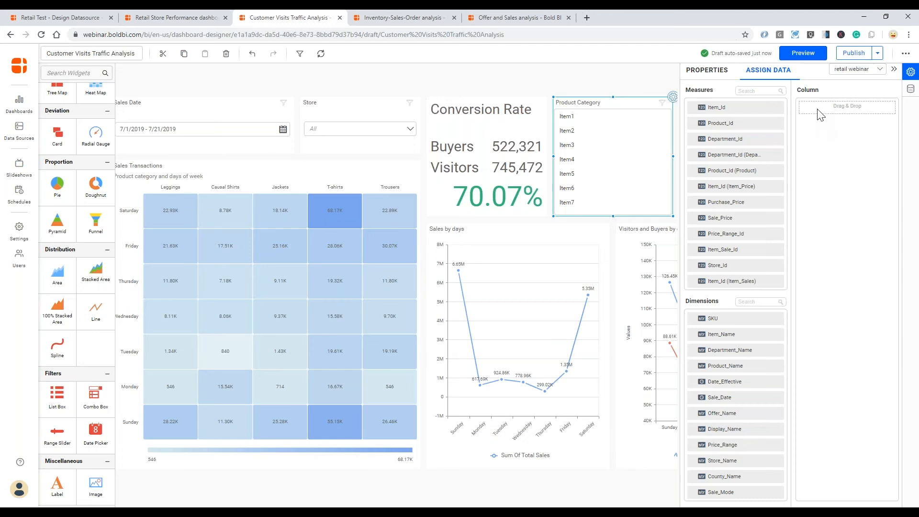
left_click_drag(731, 367, 805, 109)
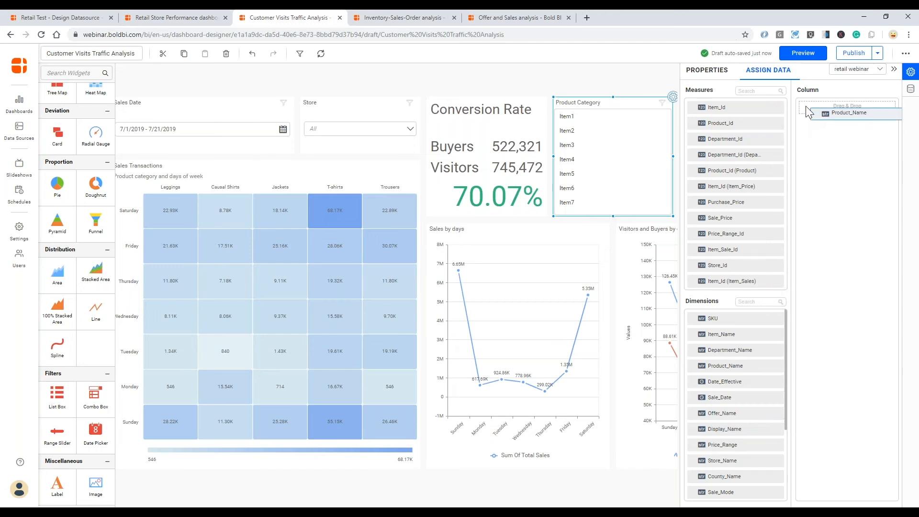
left_click_drag(806, 106, 806, 105)
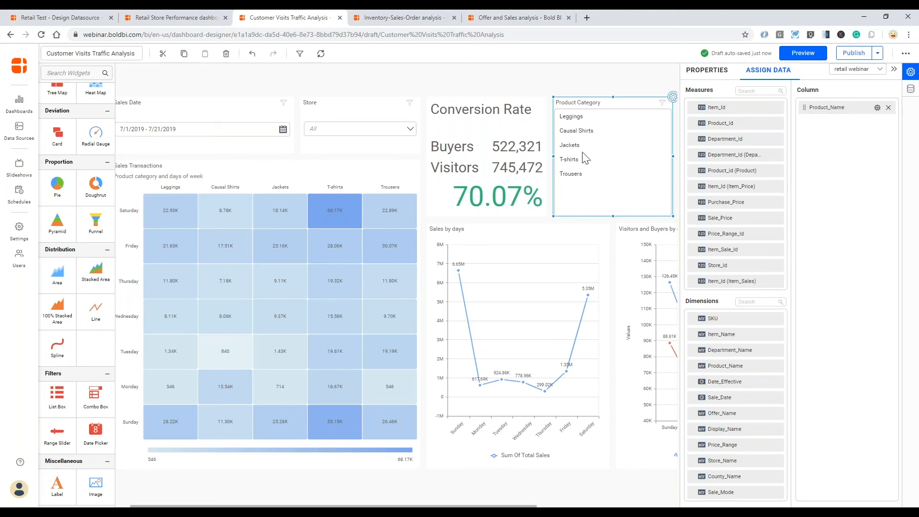
left_click(724, 74)
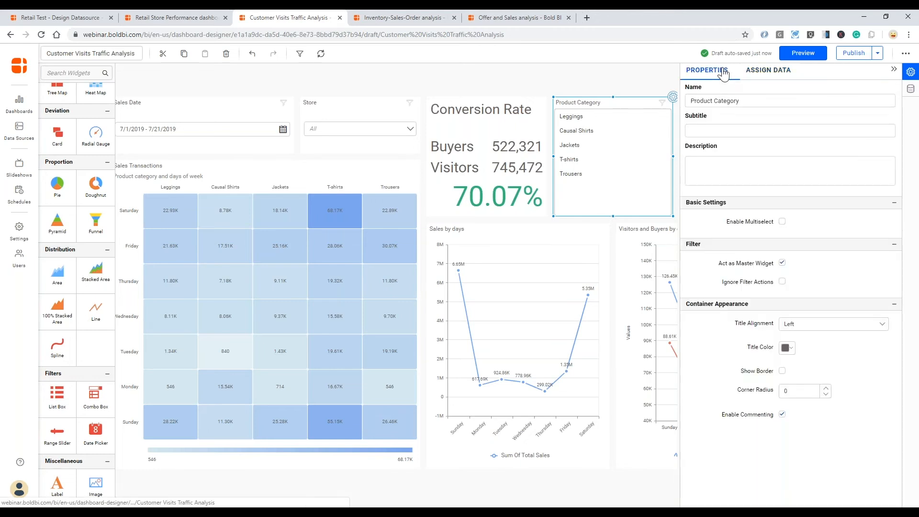
left_click(781, 223)
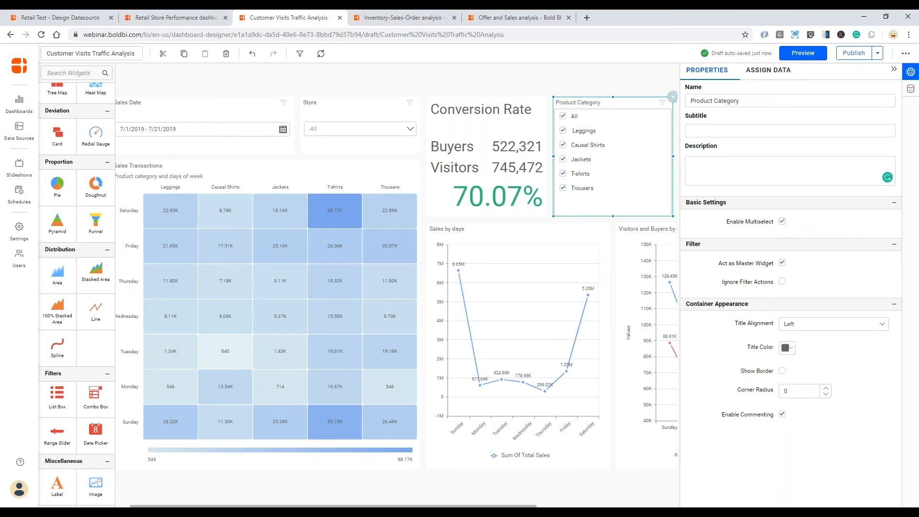
scroll(546, 482, "right", 3)
left_click_drag(430, 506, 475, 506)
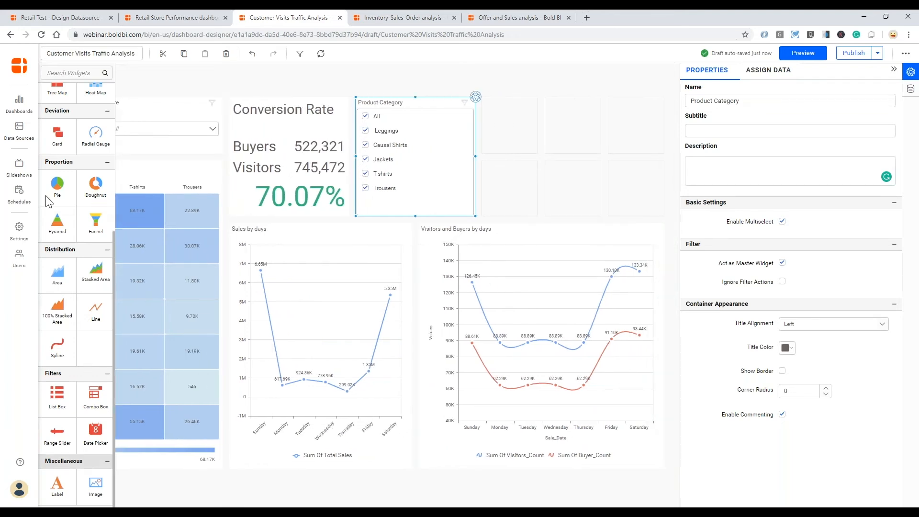
- Place a pie chart across the right-hand cells beside Product Category and name it Sales by Department
mouse_move(68, 204)
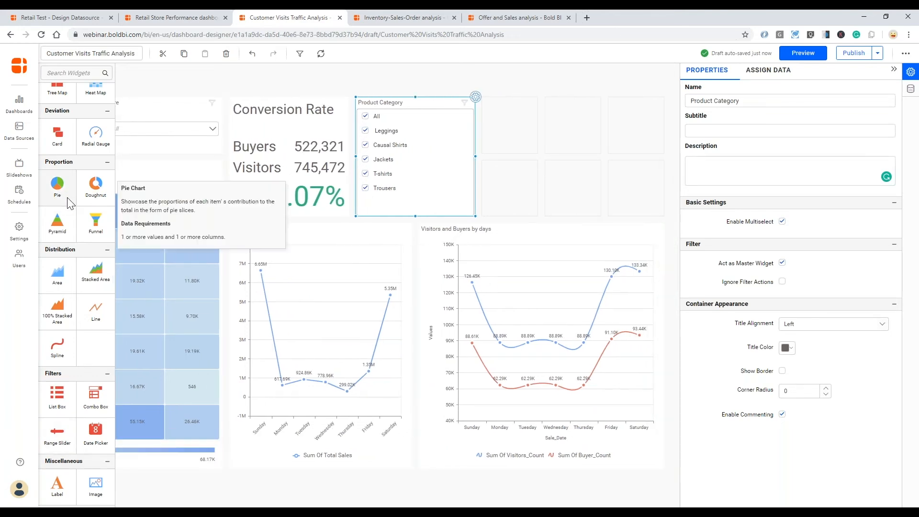
left_click_drag(57, 200, 510, 123)
left_click_drag(539, 153, 642, 193)
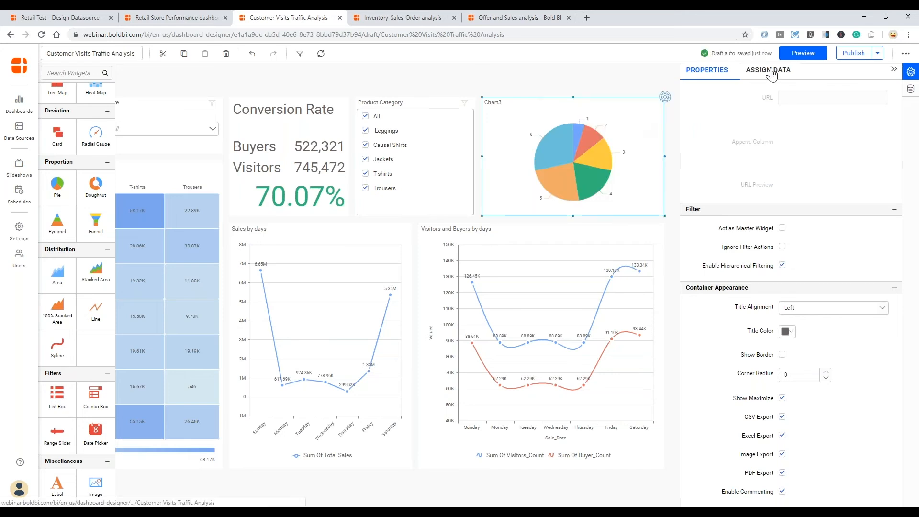
scroll(744, 150, "up", 10)
left_click_drag(716, 100, 690, 103)
type("Sales b")
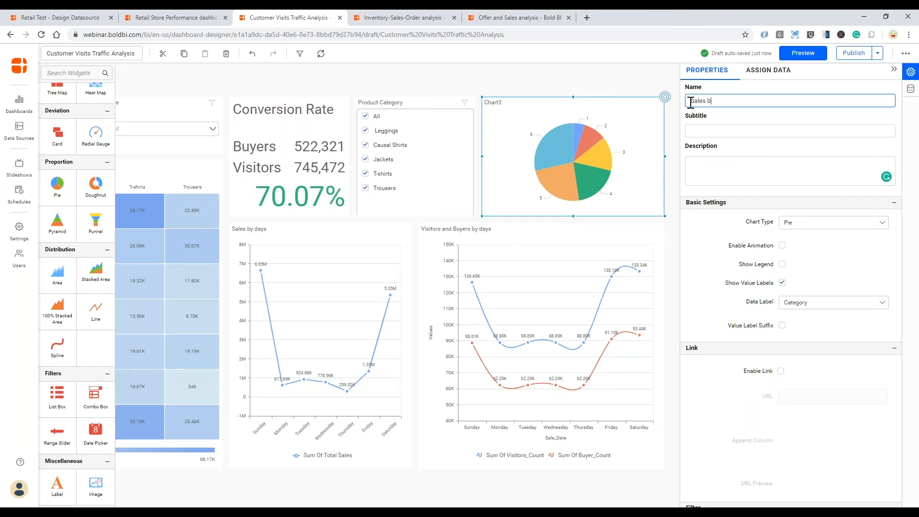
type("ment")
key("Tab")
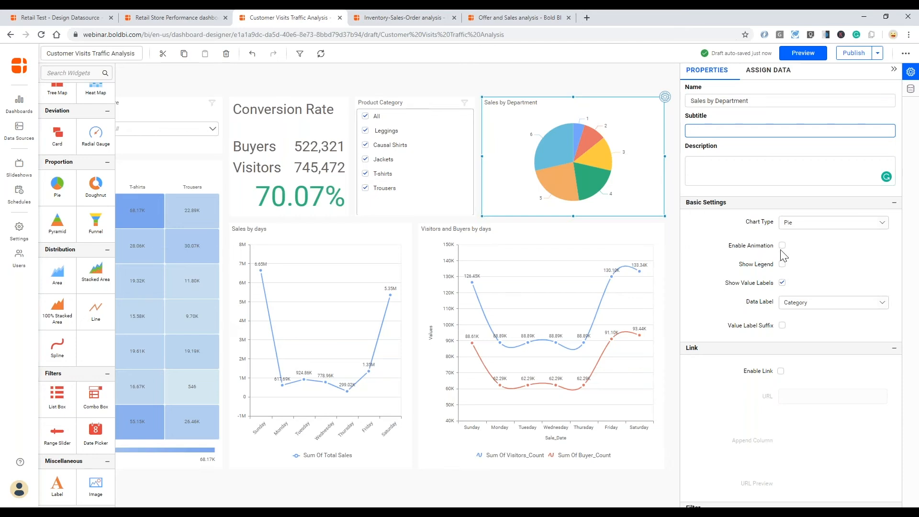
left_click(765, 70)
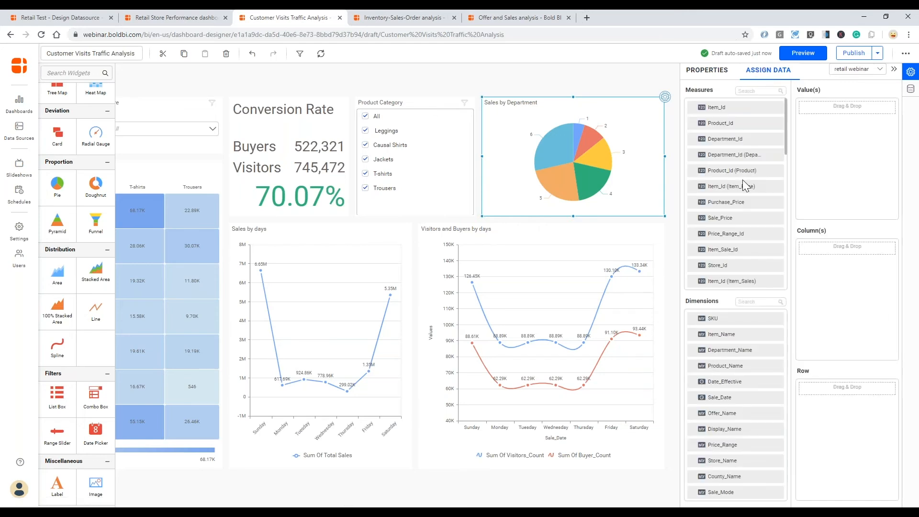
- Use Sum of Total Sales as the pie's value and split the slices by Department_Name
scroll(743, 181, "down", 5)
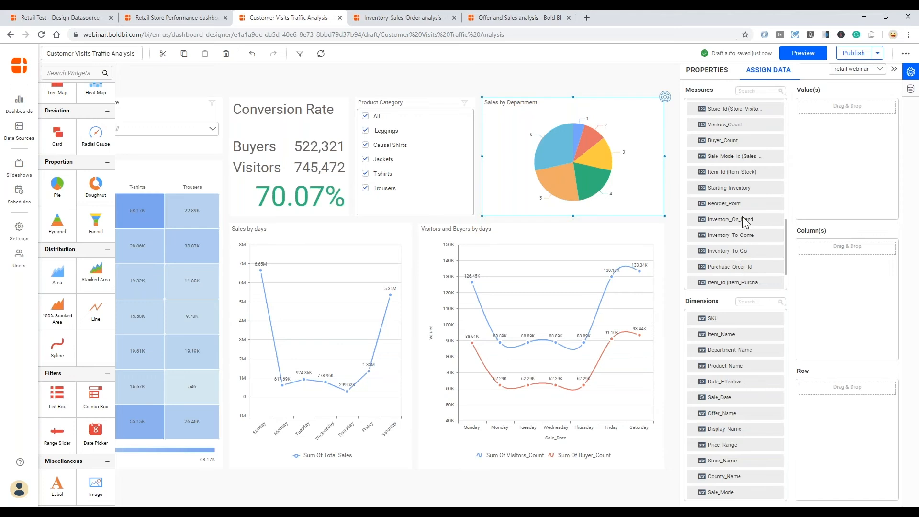
scroll(740, 185, "up", 1)
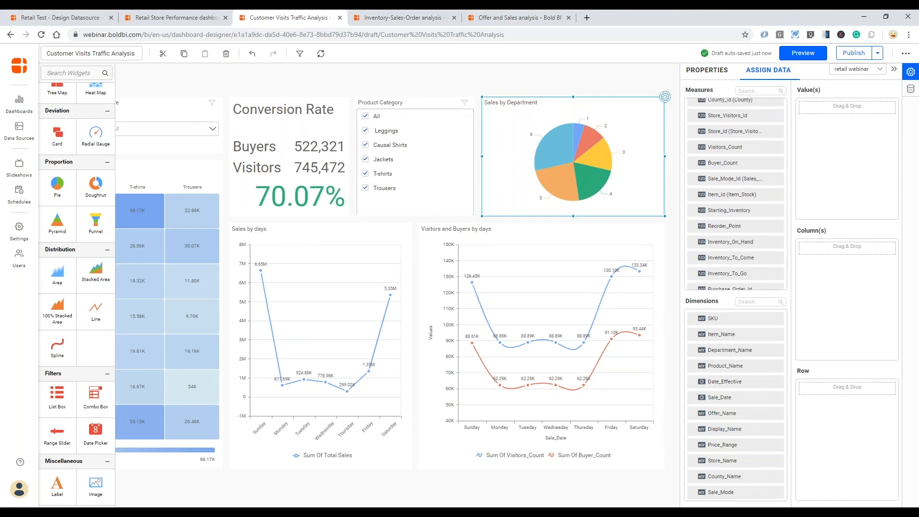
left_click(757, 91)
type("total")
left_click_drag(720, 107, 808, 113)
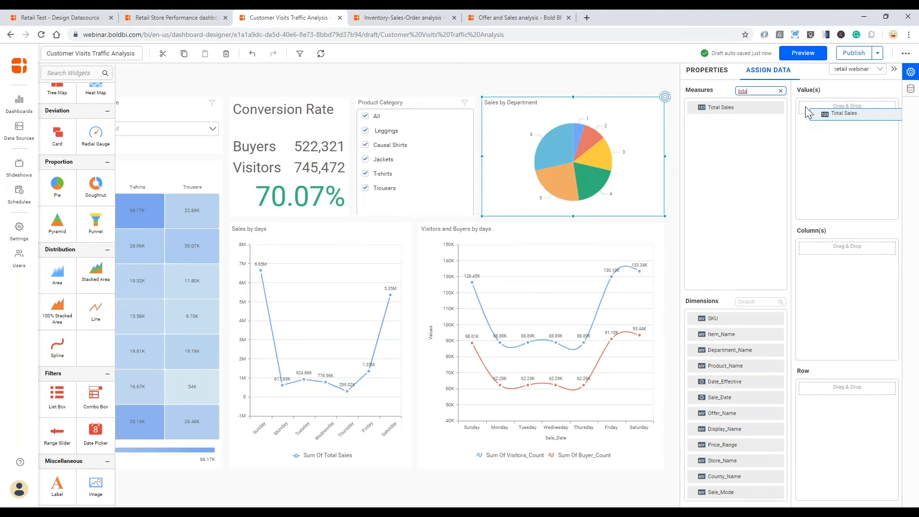
left_click_drag(808, 112, 808, 113)
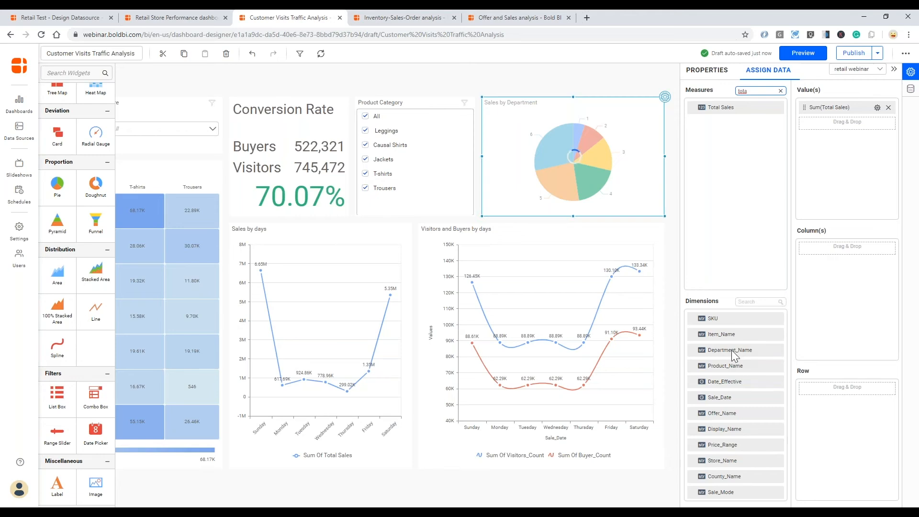
left_click_drag(731, 350, 798, 270)
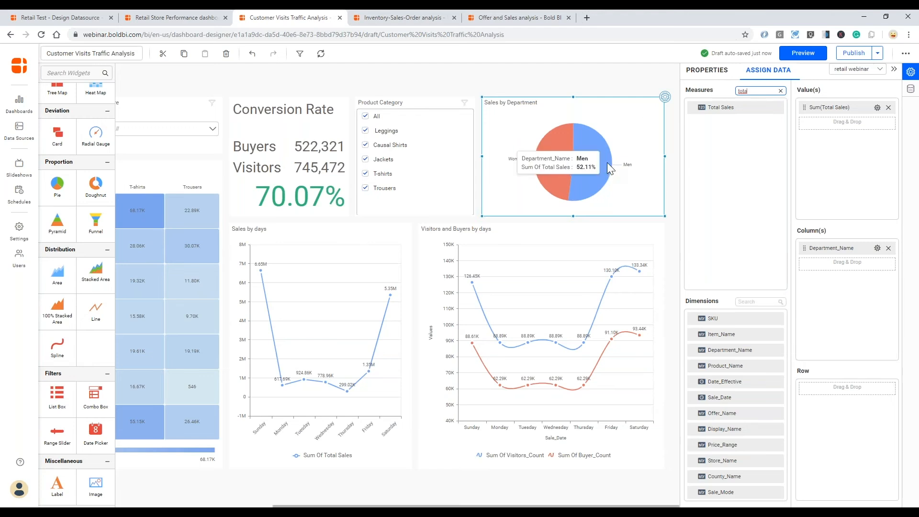
- Label the pie slices with category and value, showing Women 7.65M and Men 8.33M
left_click(707, 70)
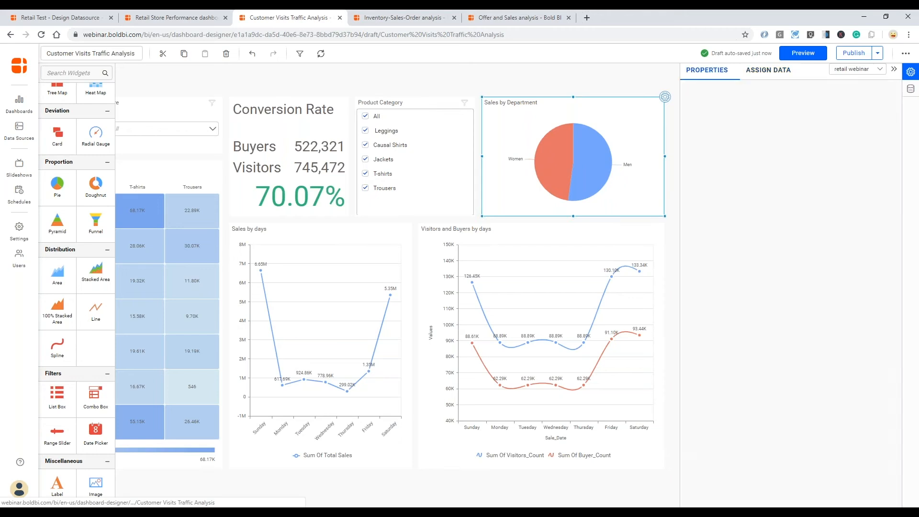
scroll(787, 277, "down", 1)
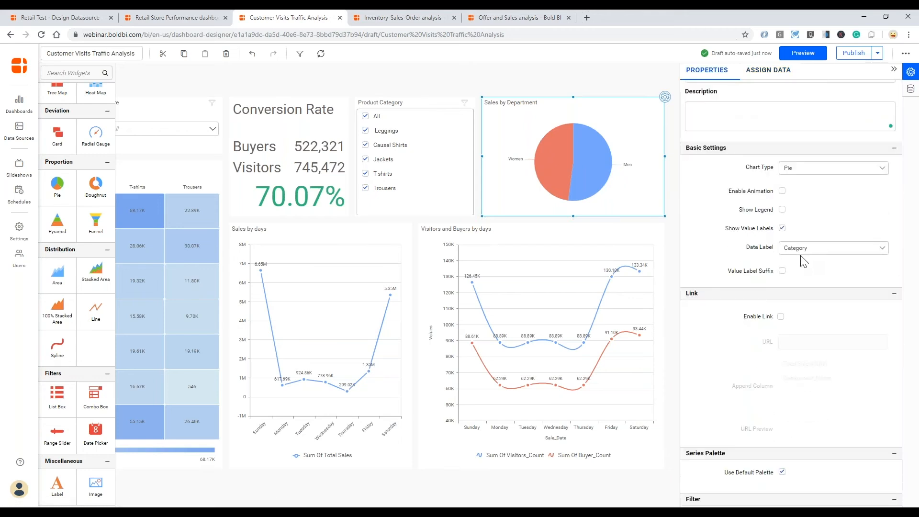
left_click(838, 251)
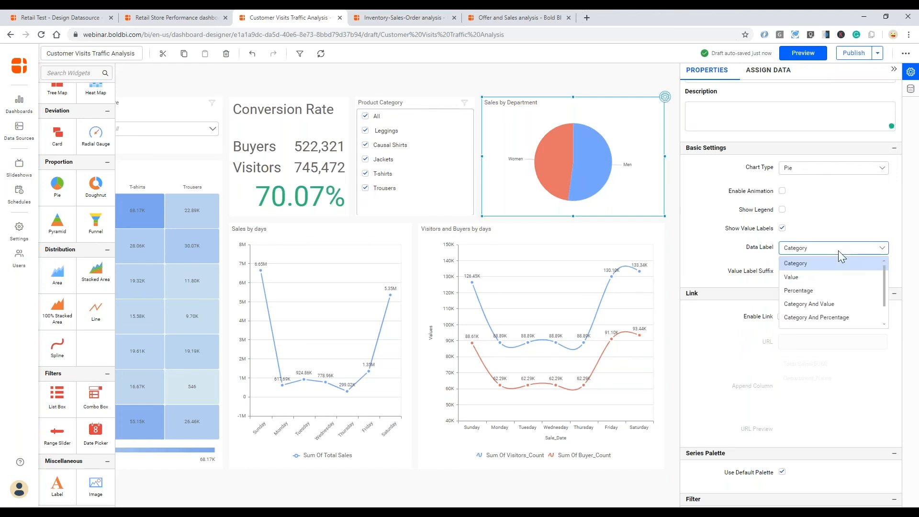
left_click(833, 304)
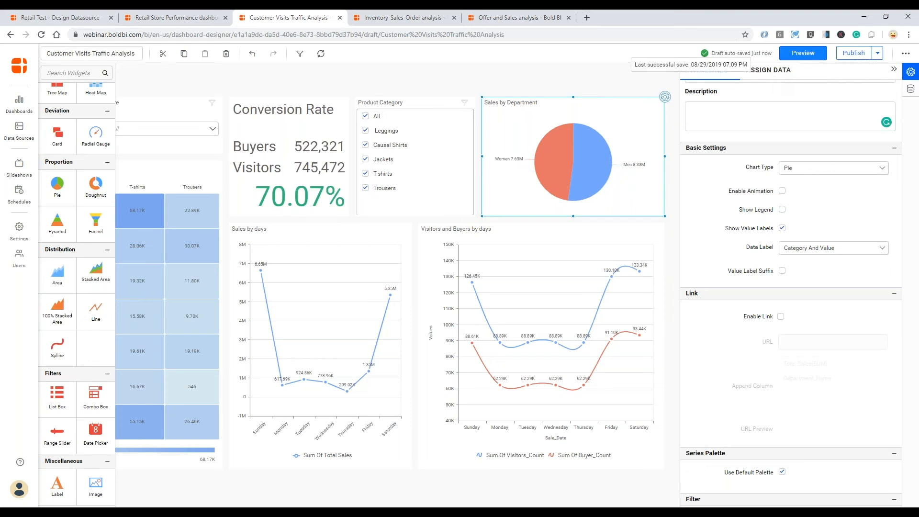
left_click(769, 72)
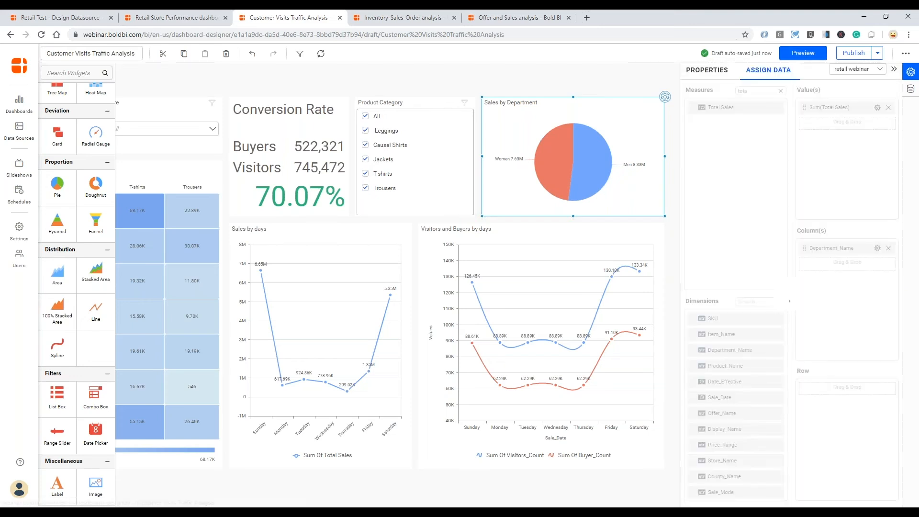
- Format Sum(Total Sales) as Currency in Ones with 0 decimal places, e.g. Women $7,650,214
left_click(877, 109)
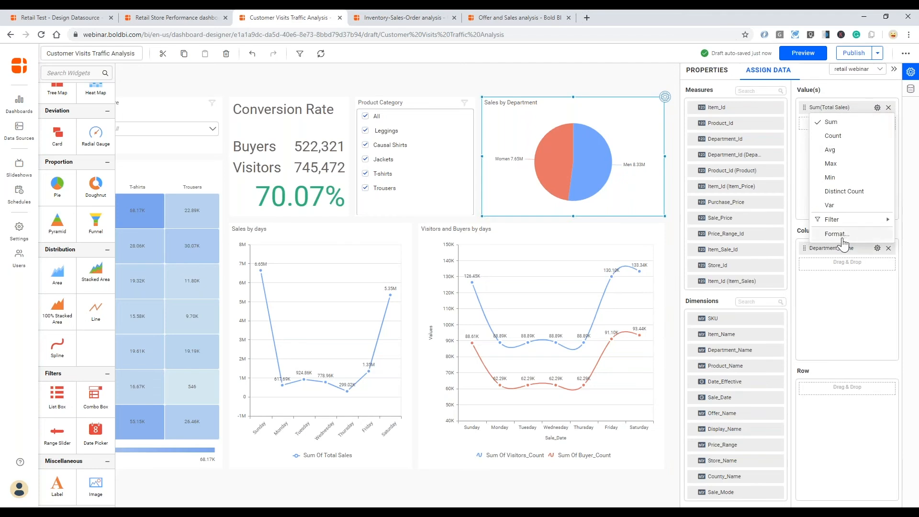
left_click(842, 235)
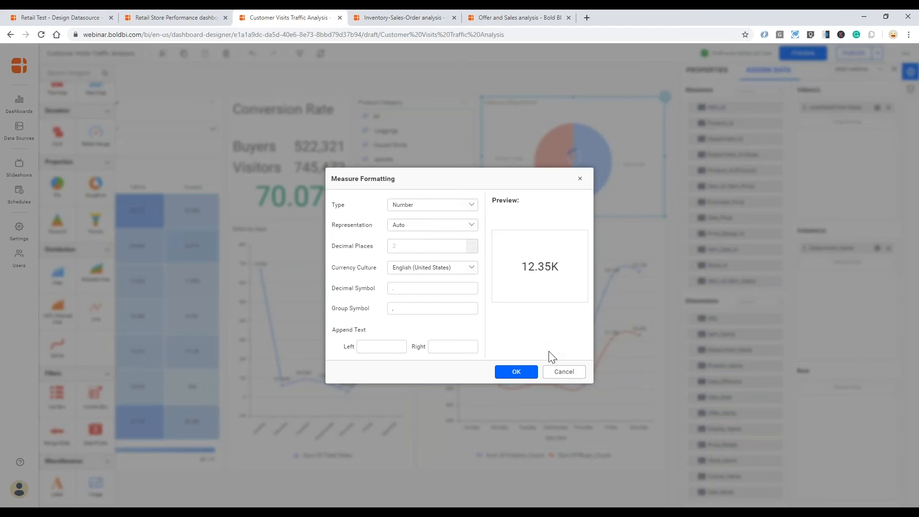
left_click(471, 204)
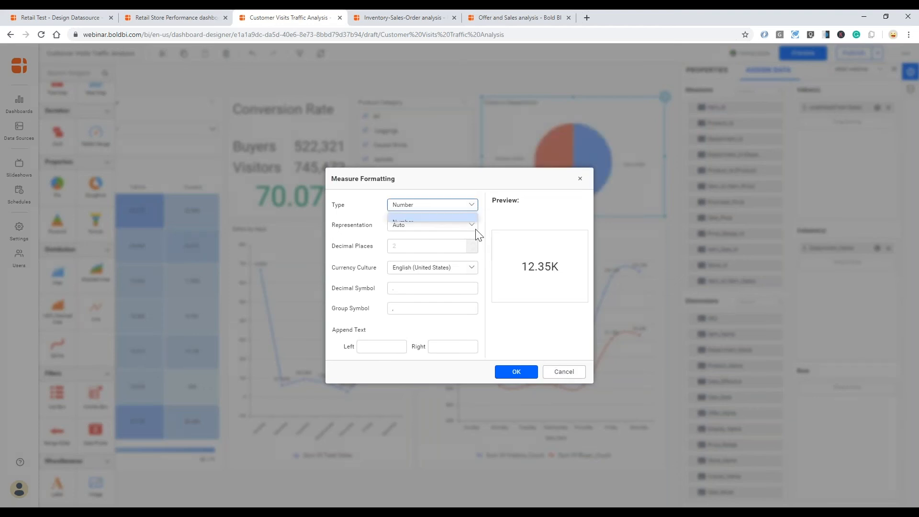
left_click(424, 238)
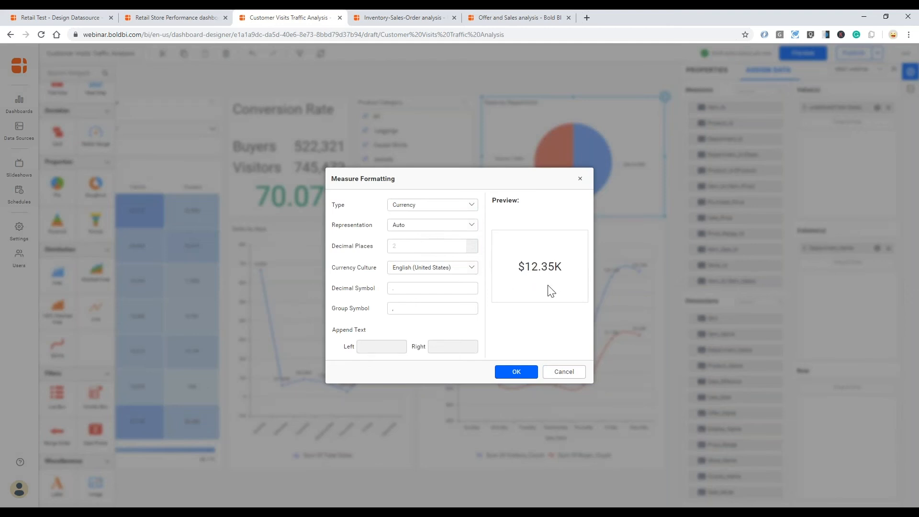
left_click(472, 226)
left_click(431, 258)
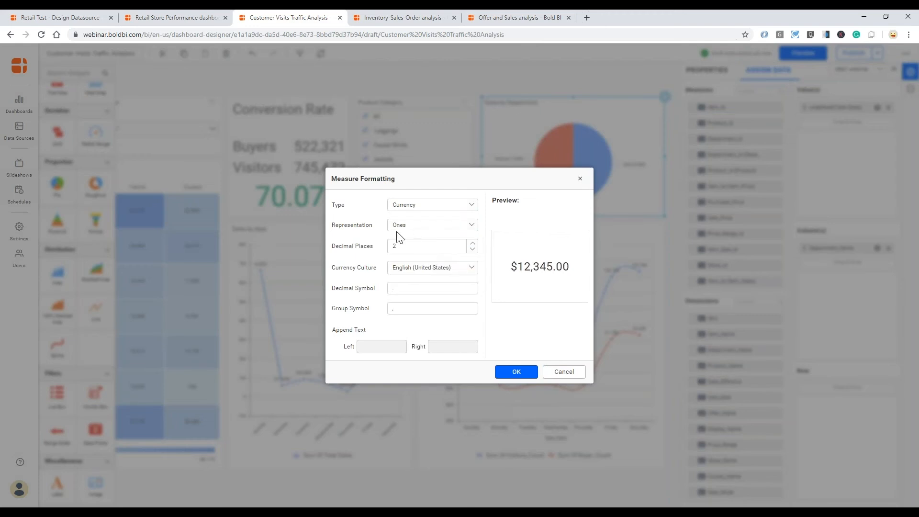
double_click(473, 249)
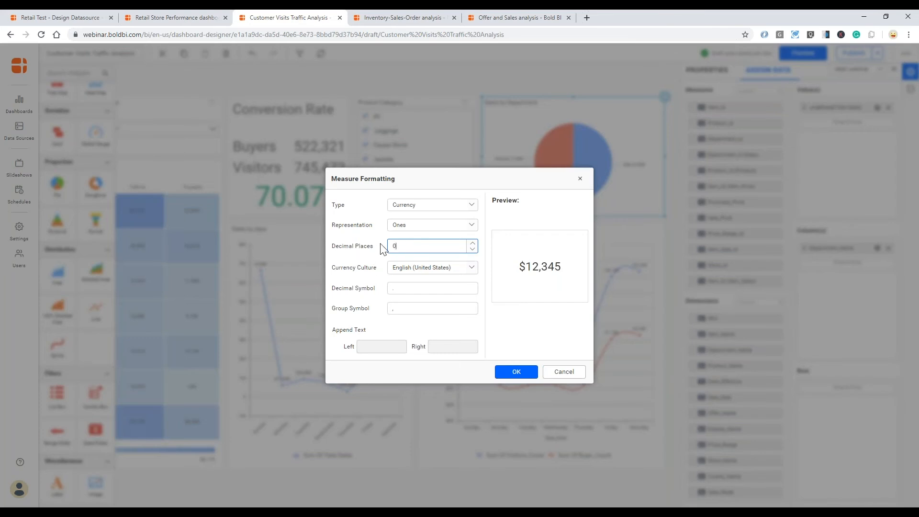
left_click(517, 371)
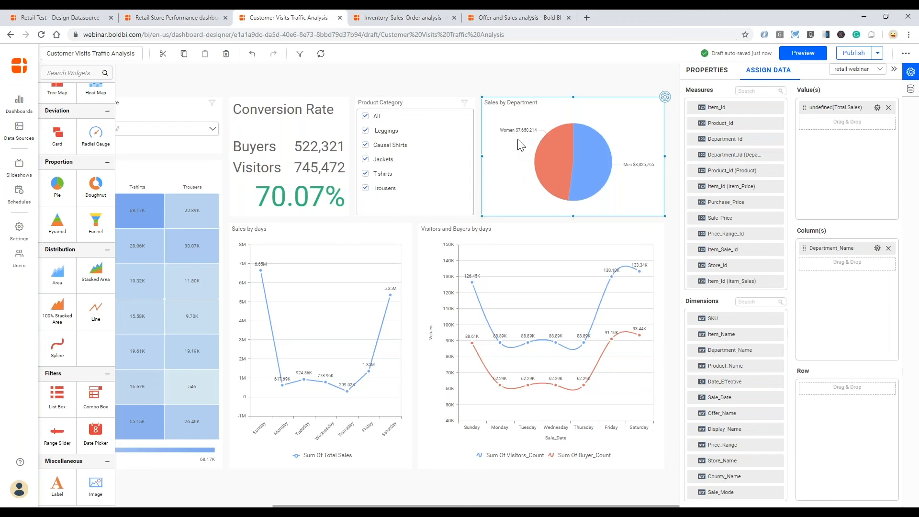
mouse_move(485, 506)
left_mouse_down()
mouse_move(407, 507)
mouse_move(488, 506)
left_mouse_up()
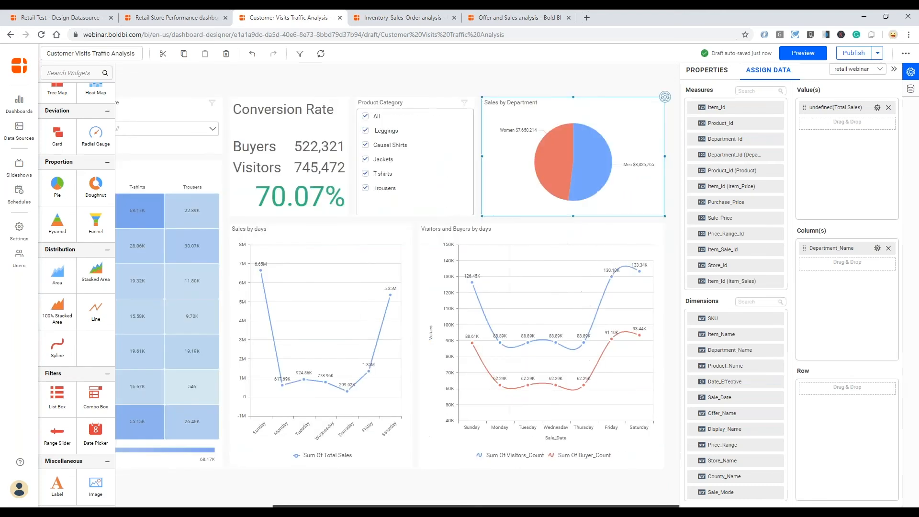
- Preview the dashboard and try a July 2–11 Sales Date range without applying it
left_click(800, 53)
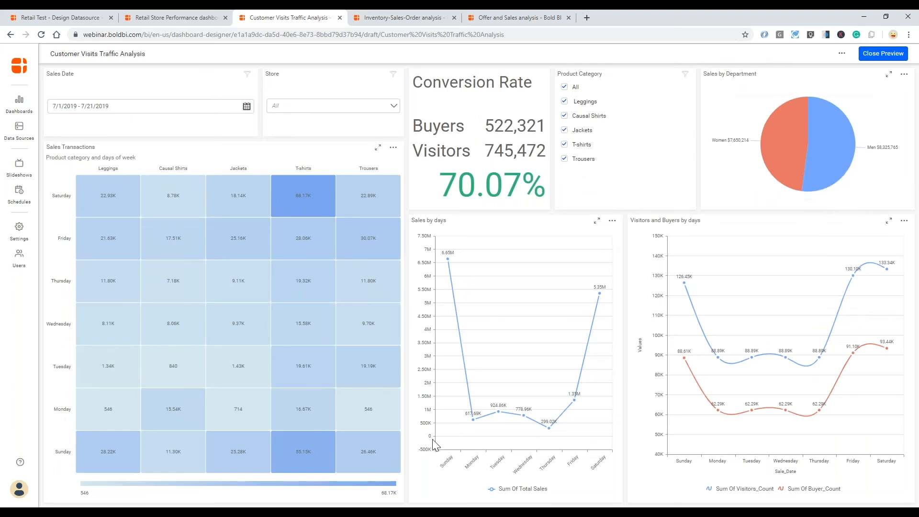
left_click(247, 107)
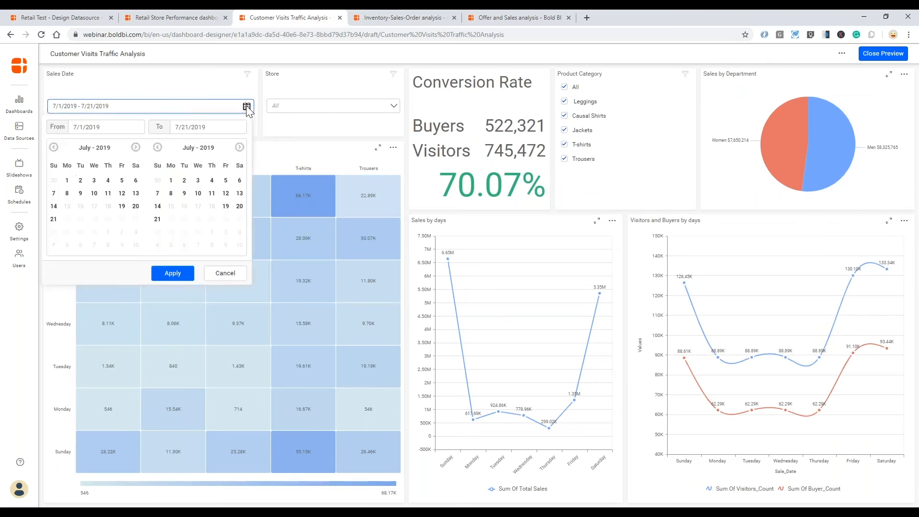
left_click(184, 180)
left_click(211, 192)
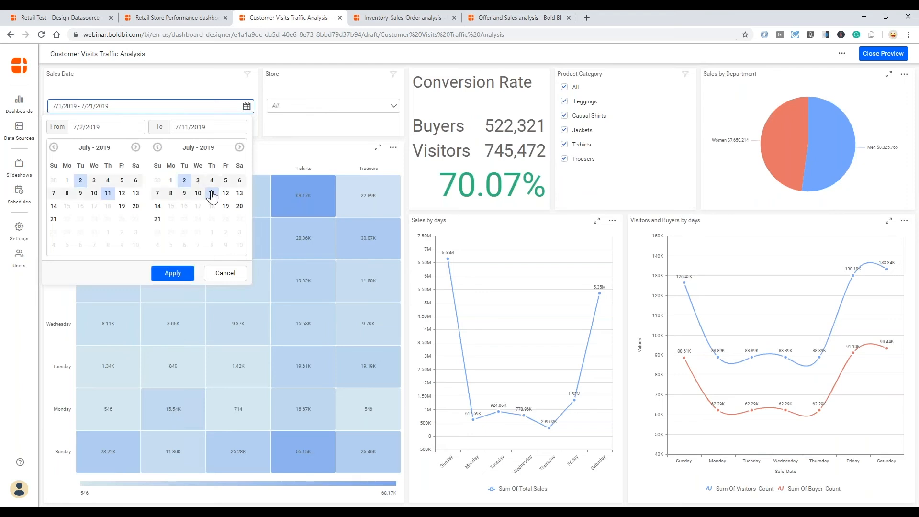
left_click(294, 133)
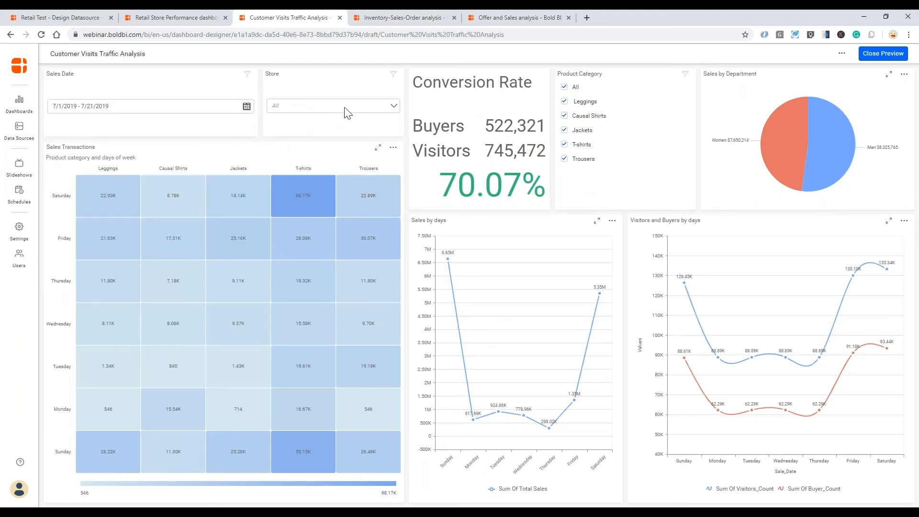
- Filter the previewed dashboard to Store 1 in the Store combo box
left_click(394, 107)
left_click(275, 145)
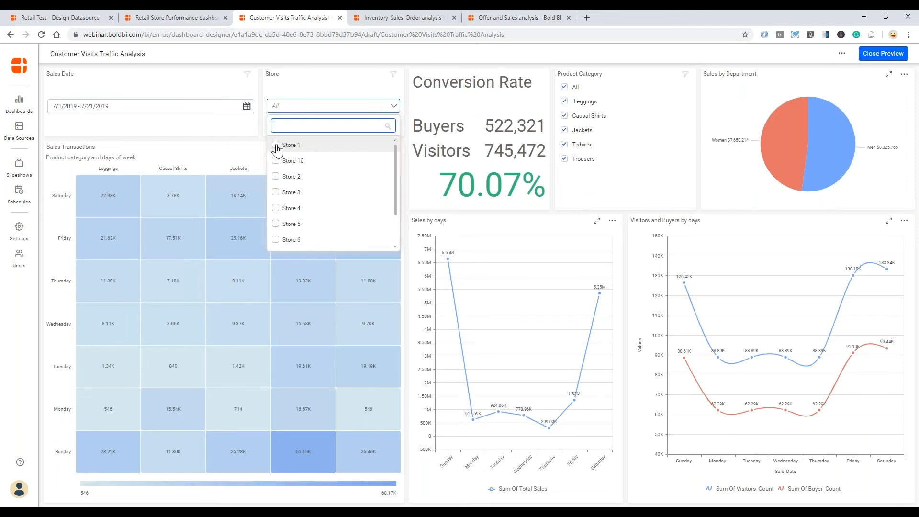
left_click(334, 77)
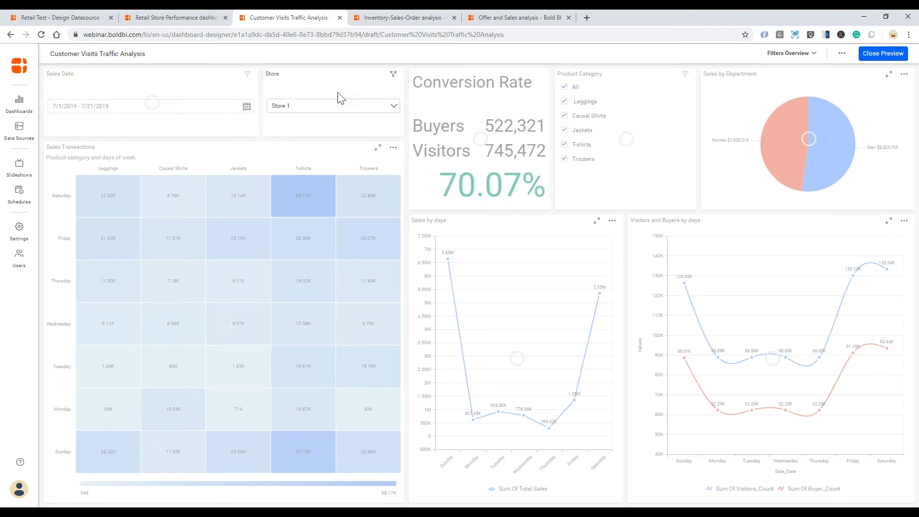
- Close the preview to return to the designer and open the Filter Configuration settings
left_click(873, 55)
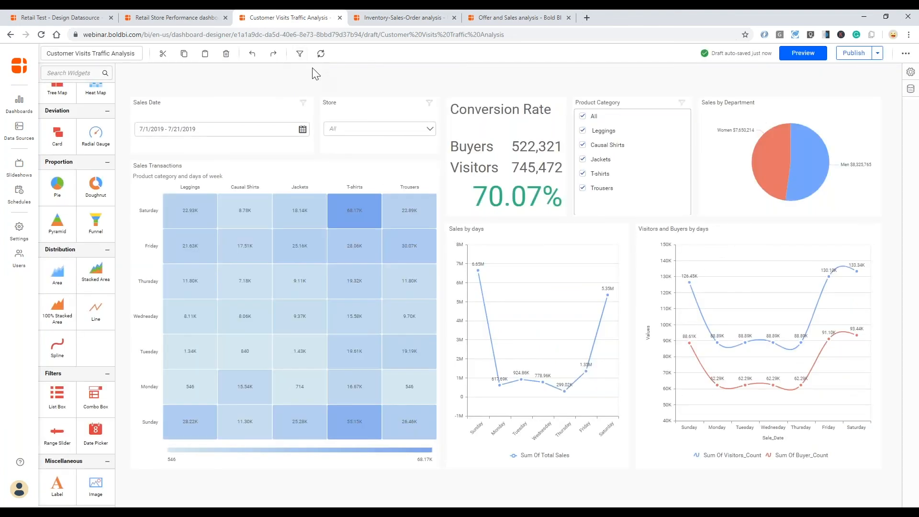
left_click(300, 57)
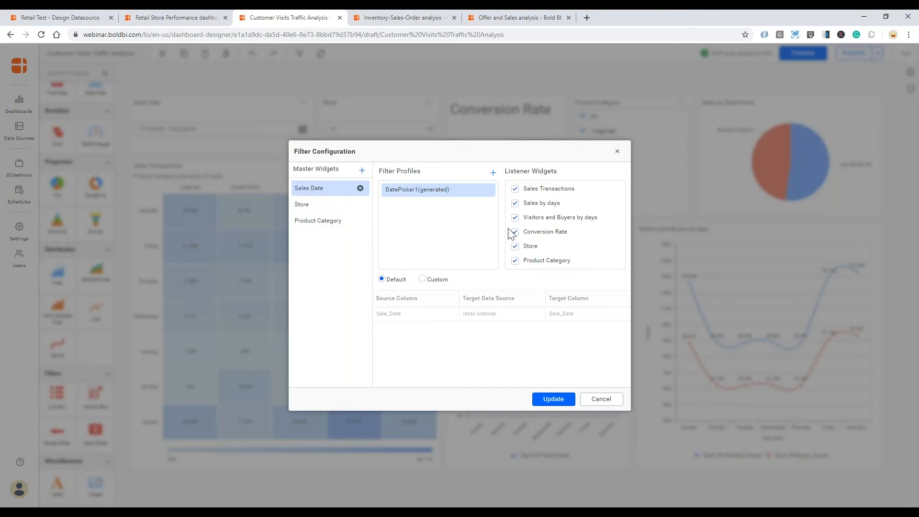
- Stop the Sales Date and Store filters from filtering each other
left_click(515, 247)
left_click(314, 206)
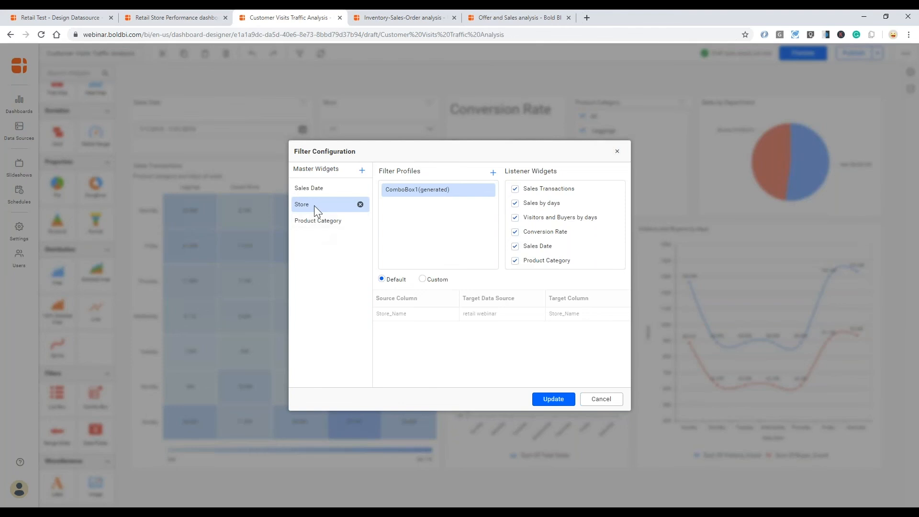
left_click(515, 247)
- Unlink Product Category from the Sales Date and Store listeners, keep Default column mapping, and update
left_click(332, 222)
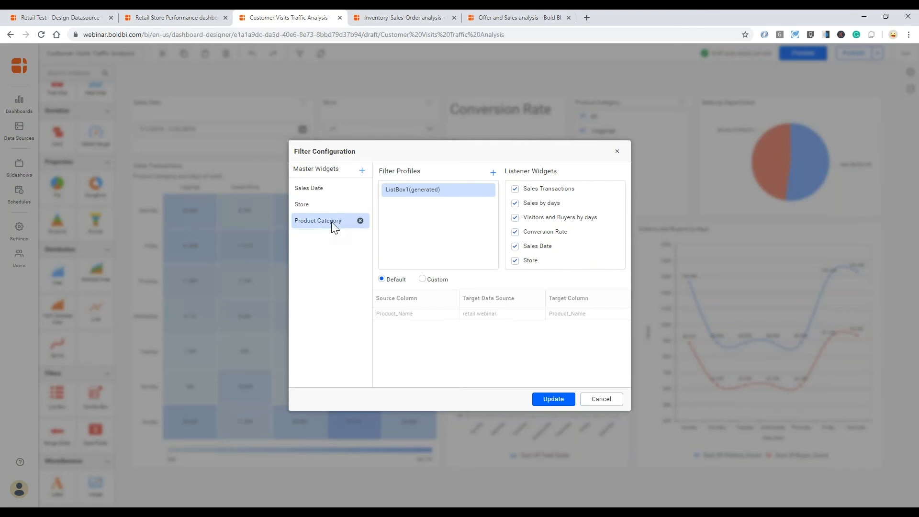
left_click(515, 247)
left_click(517, 261)
left_click(421, 280)
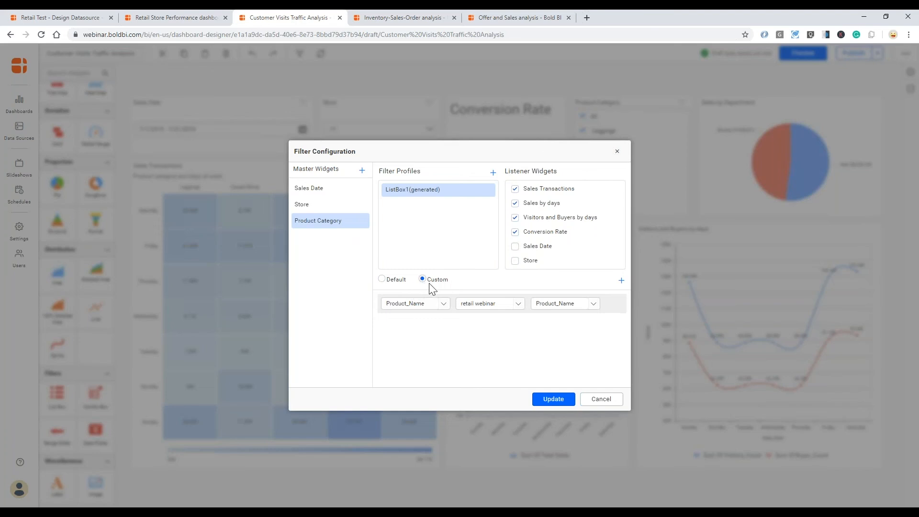
left_click(382, 280)
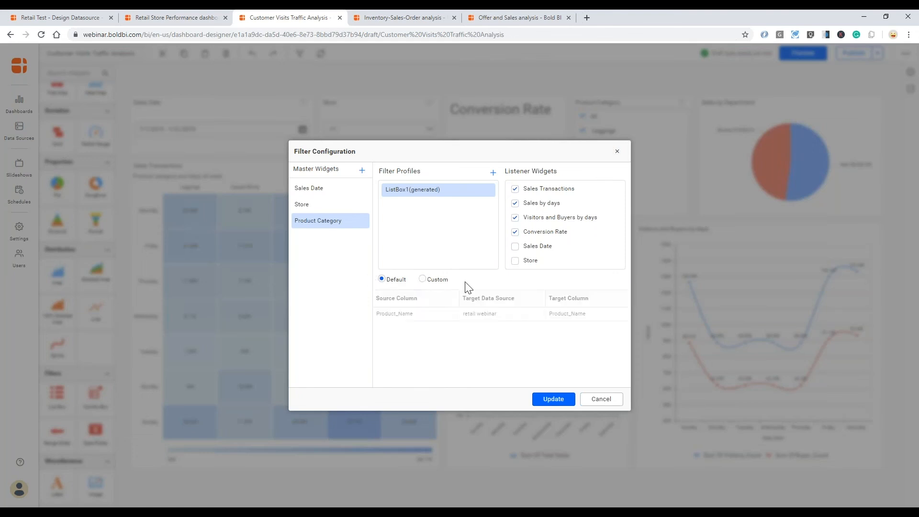
left_click(552, 400)
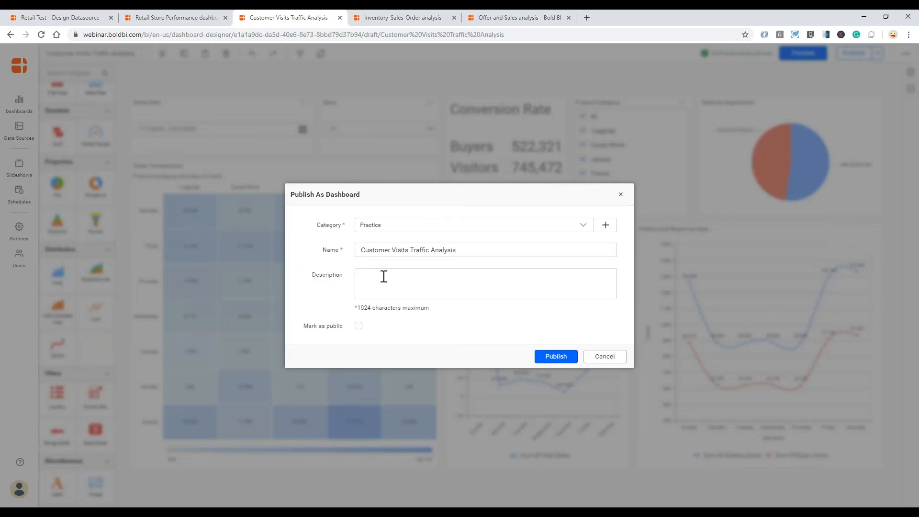
- Publish Customer Visits Traffic Analysis to the Practice category and open it for viewing
left_click(486, 250)
left_click(485, 250)
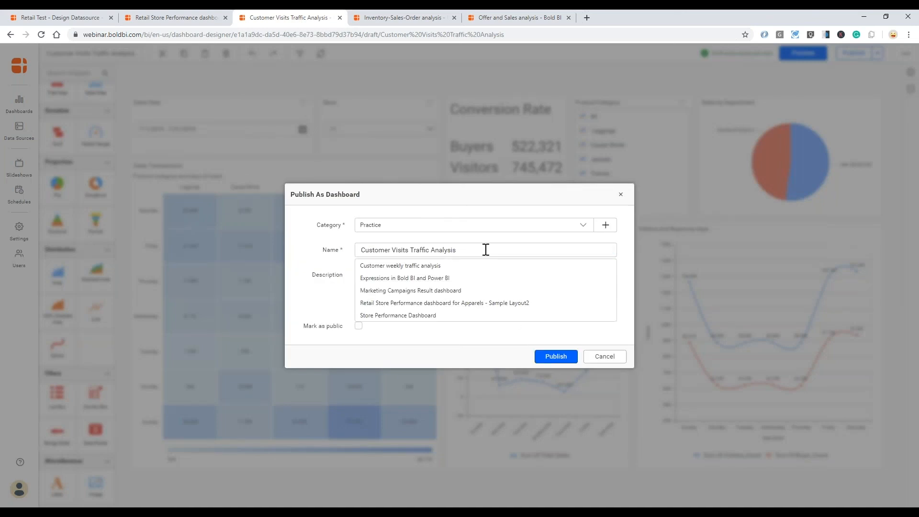
left_click(485, 244)
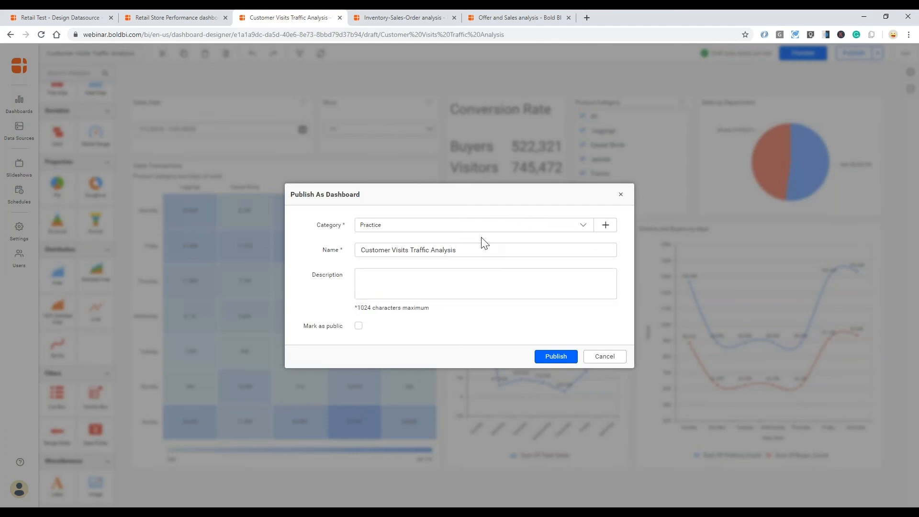
left_click(557, 357)
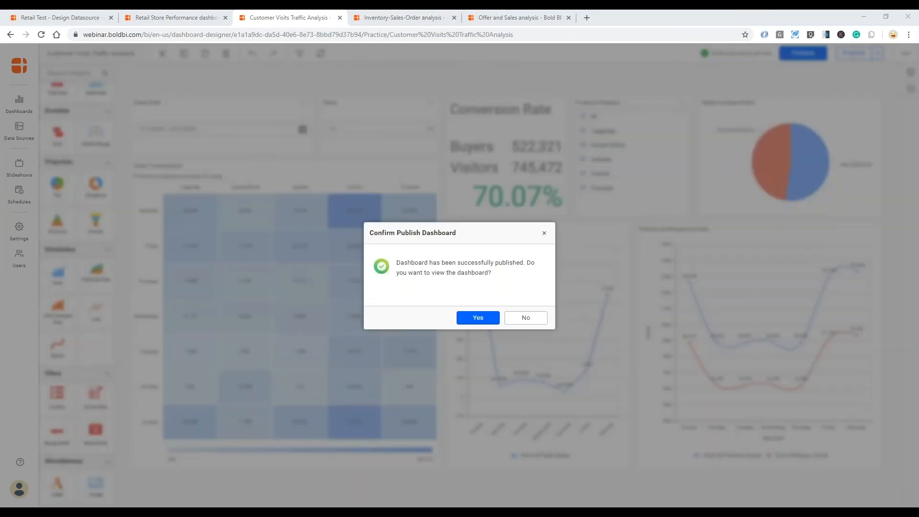
left_click(478, 318)
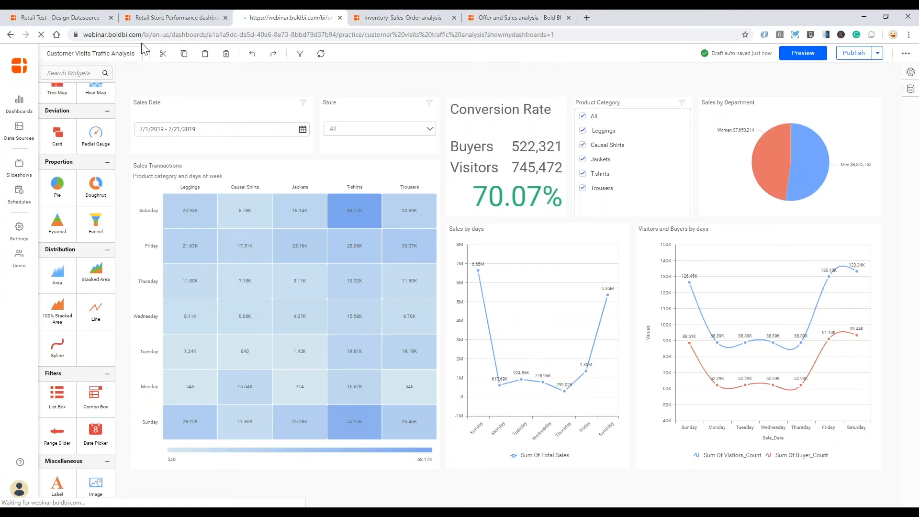
- Select the published dashboard's web address, then switch to the Inventory-Sales-Order analysis tab
left_click(429, 35)
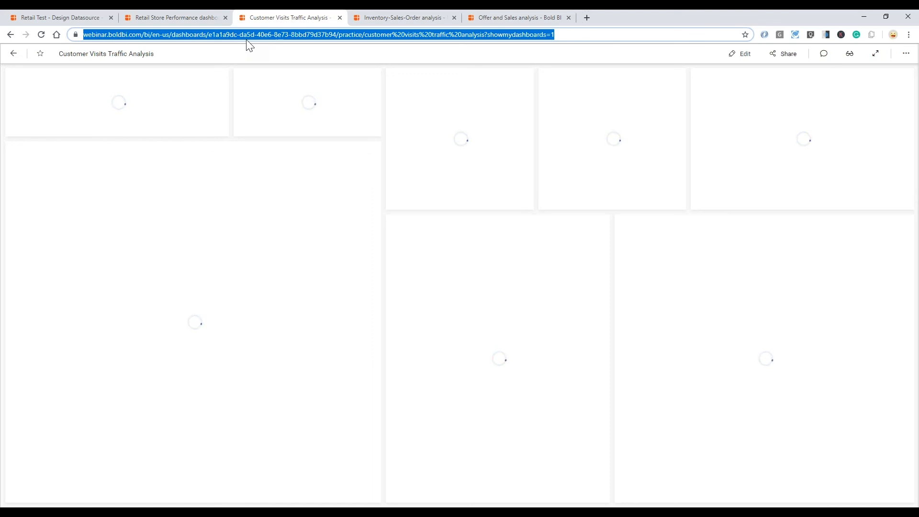
left_click(300, 35)
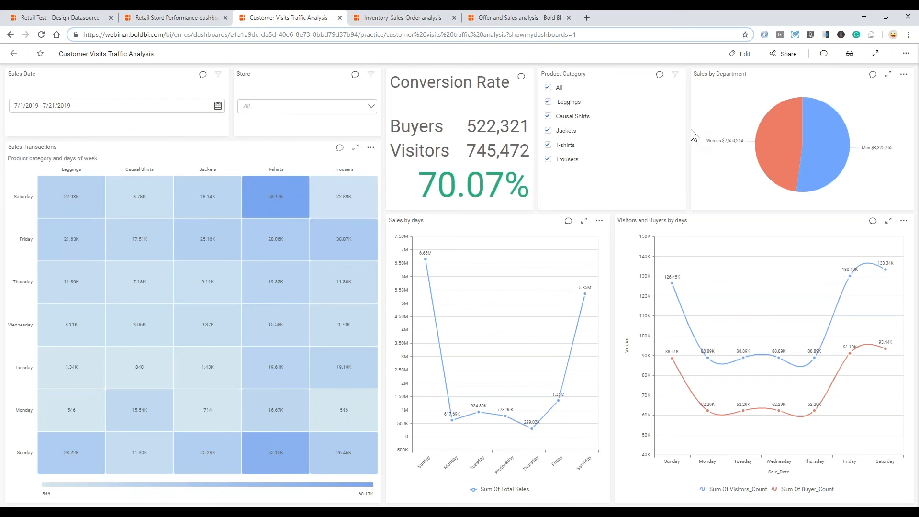
left_click(397, 19)
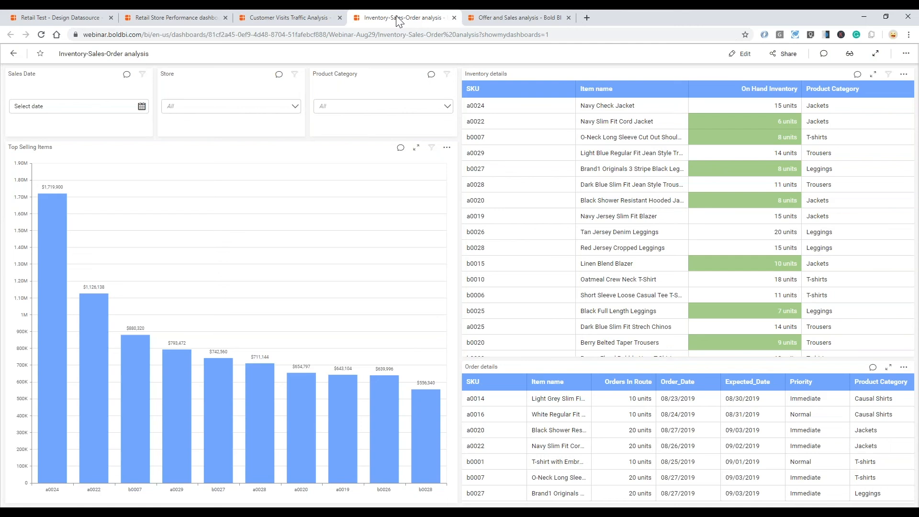
- Filter all widgets to SKU a0022, then clear that filter
mouse_move(86, 346)
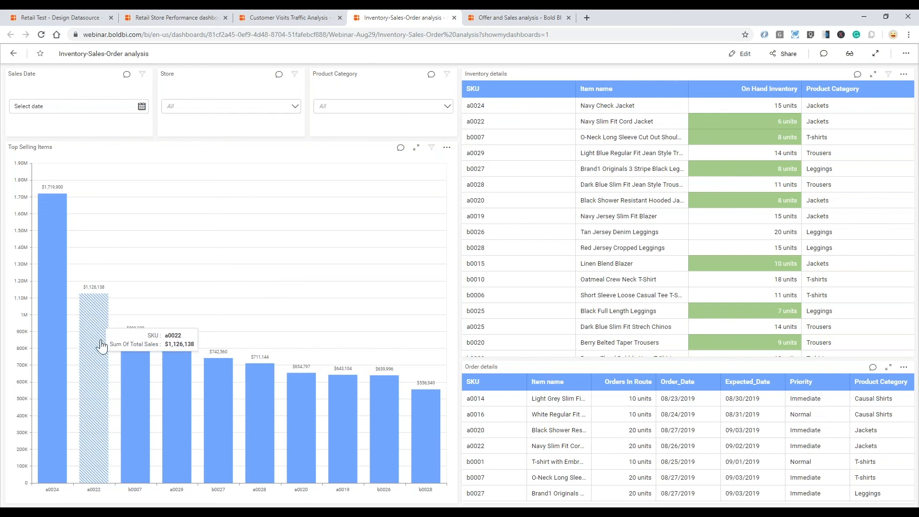
left_click(101, 344)
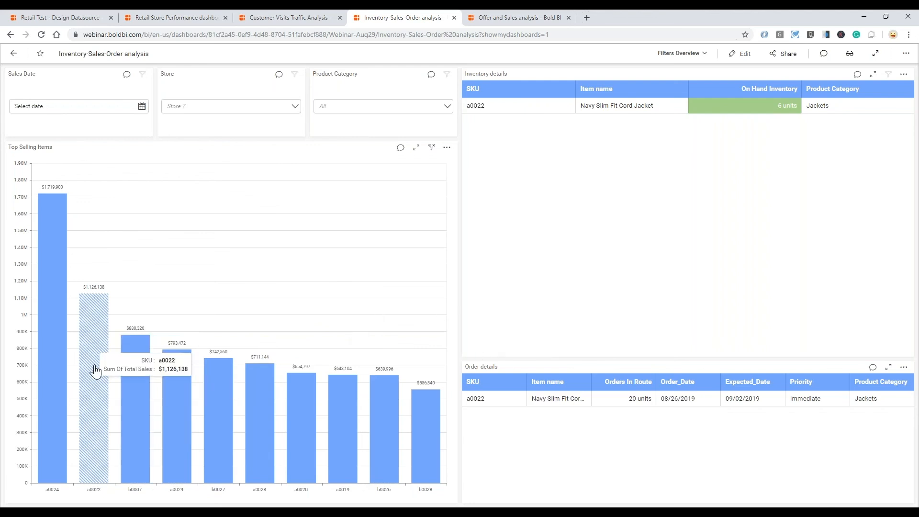
left_click(83, 335)
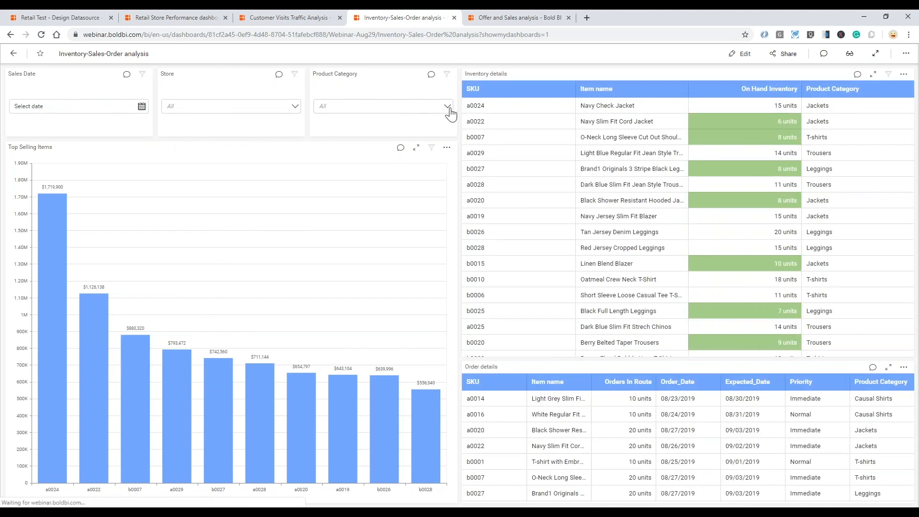
- Filter the dashboard to the Jackets product category, then go to Offer and Sales analysis
left_click(449, 110)
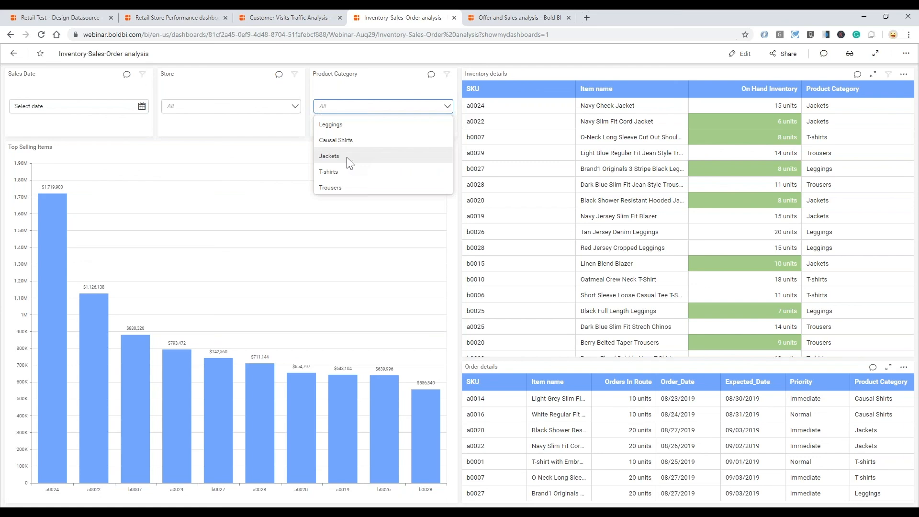
left_click(348, 159)
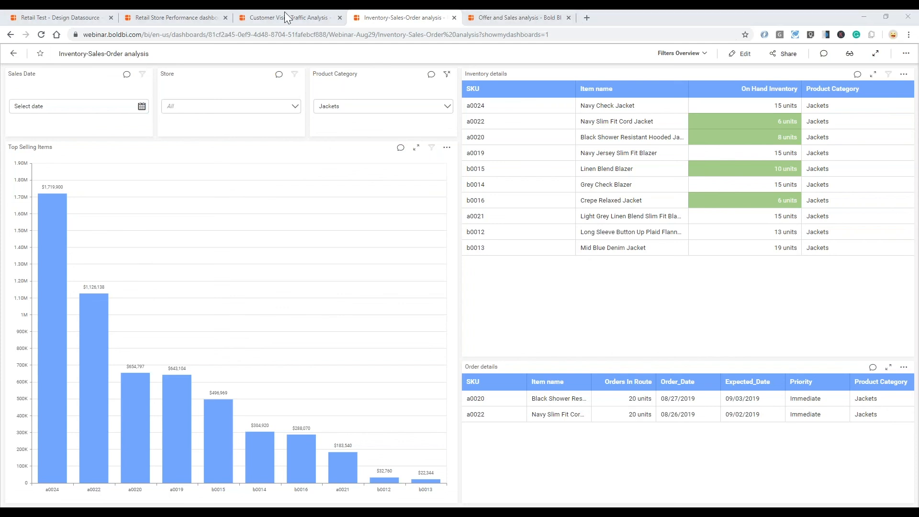
left_click(496, 18)
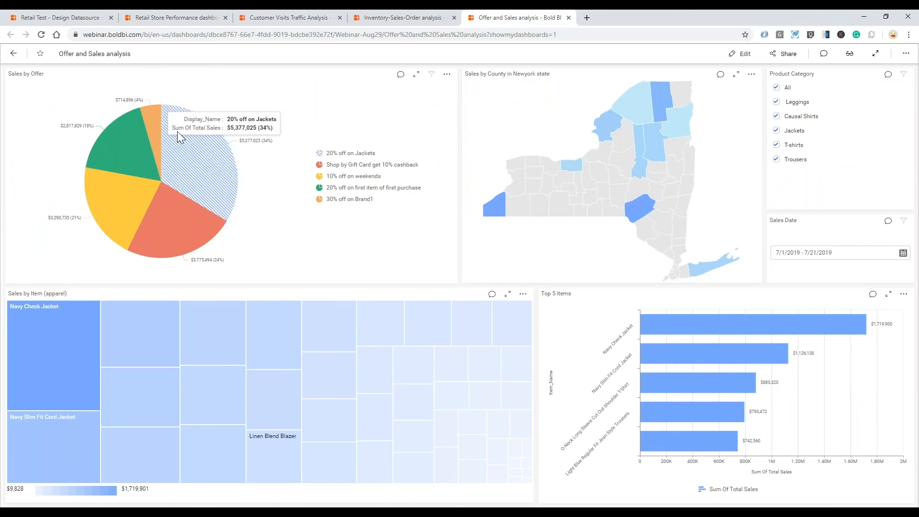
- Filter the dashboard to the 20% off on Jackets offer slice
mouse_move(128, 212)
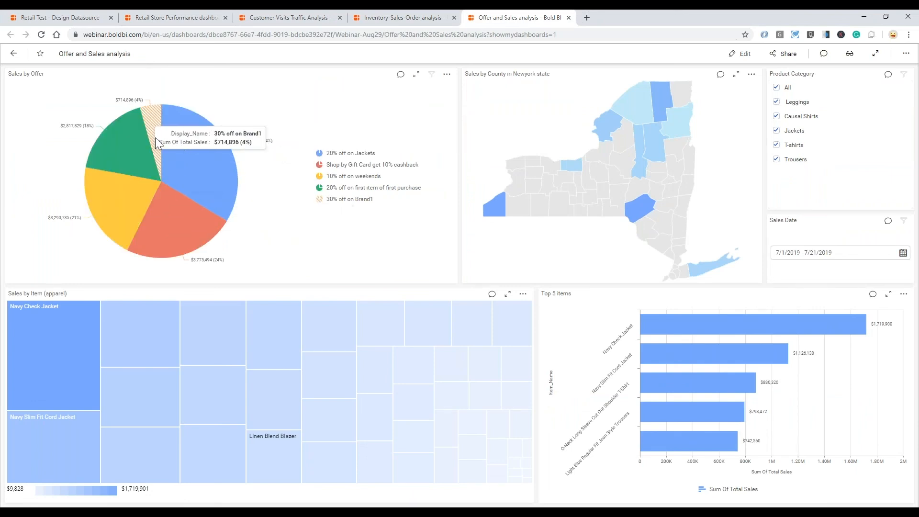
mouse_move(194, 150)
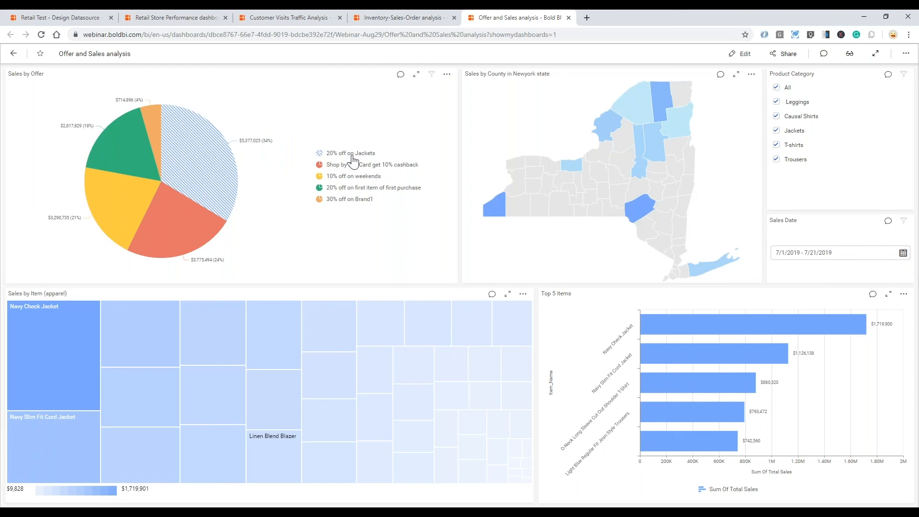
left_click(205, 168)
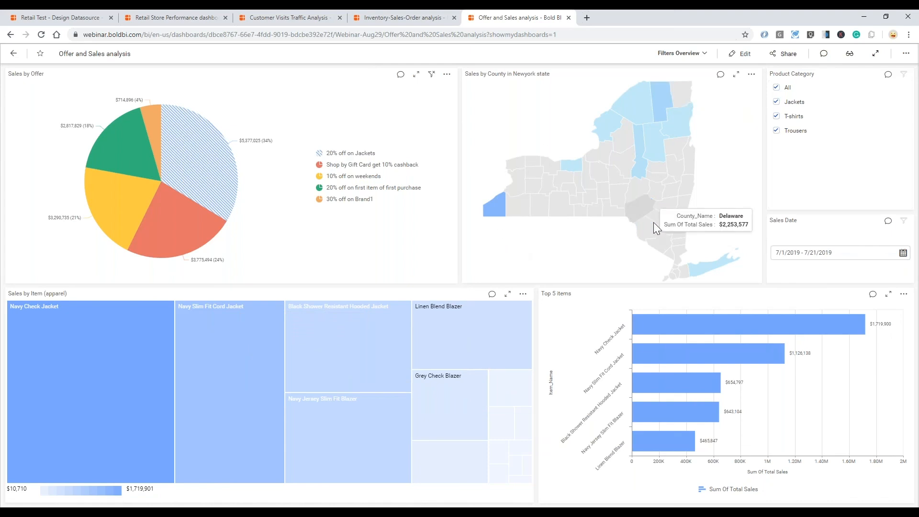
- Filter to Delaware county on the map and open comments on the Sales by Offer chart
mouse_move(646, 214)
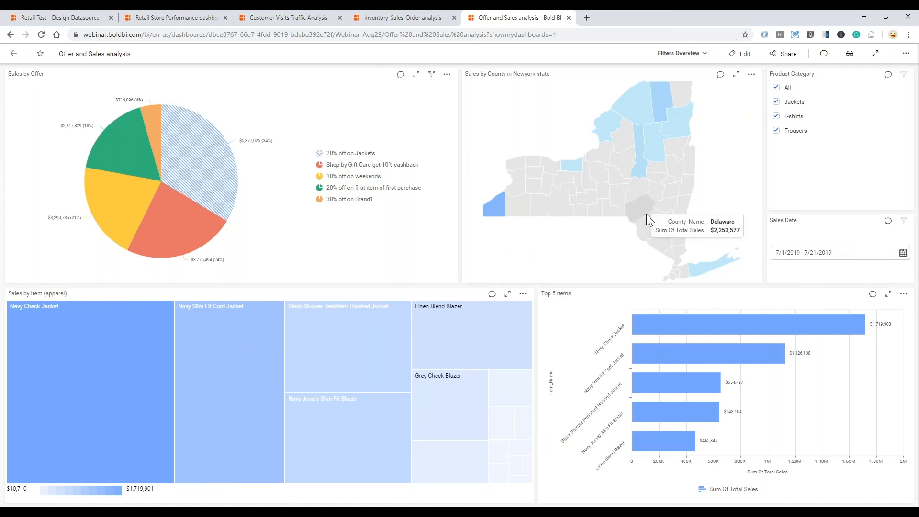
left_click(646, 213)
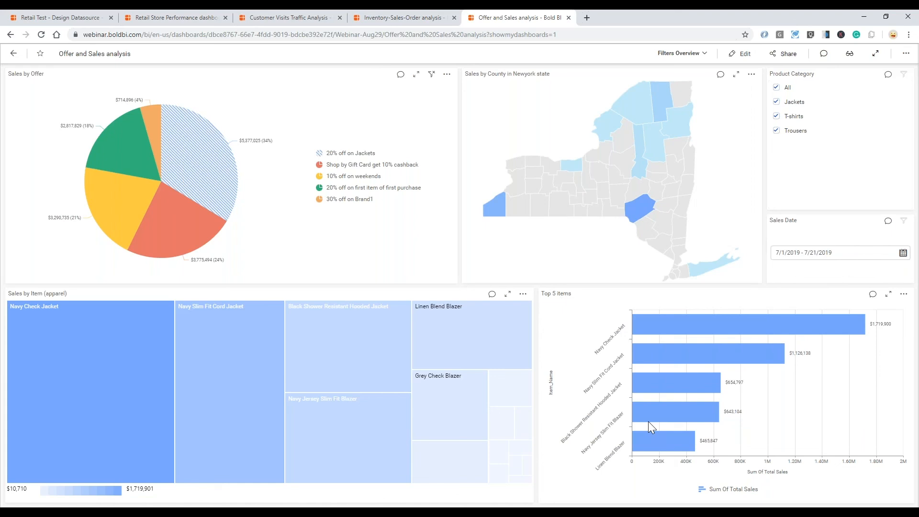
mouse_move(695, 330)
left_click(401, 75)
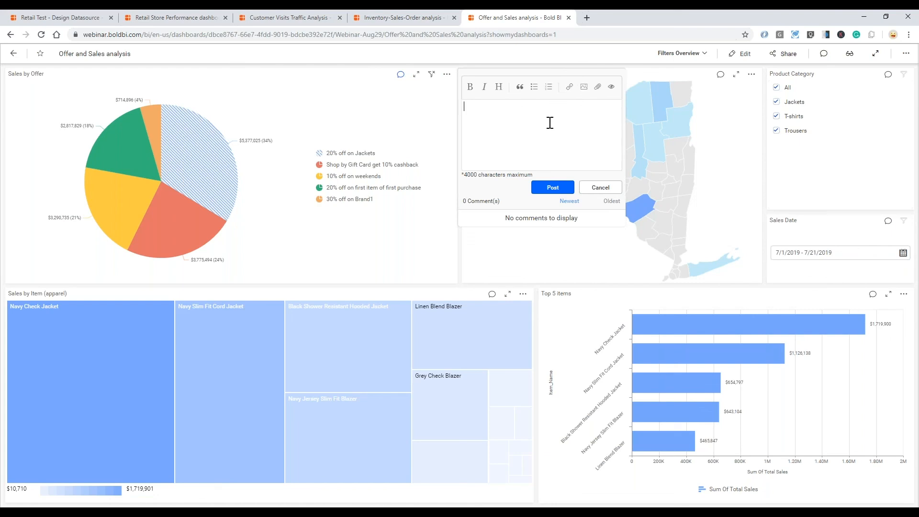
- Post a comment mentioning a colleague, congratulating them: 'We can continue this offer for next 3 months'
type("@pra")
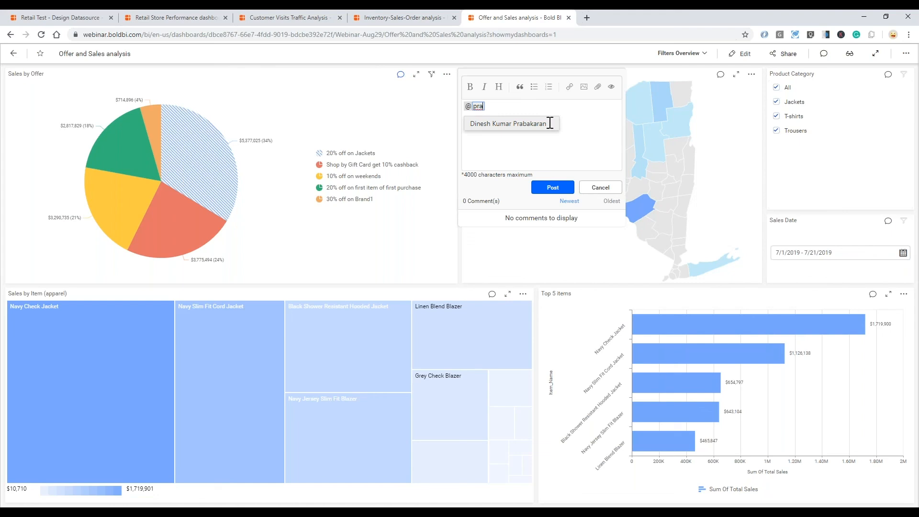
type("v")
key("BackSpace")
left_click(519, 128)
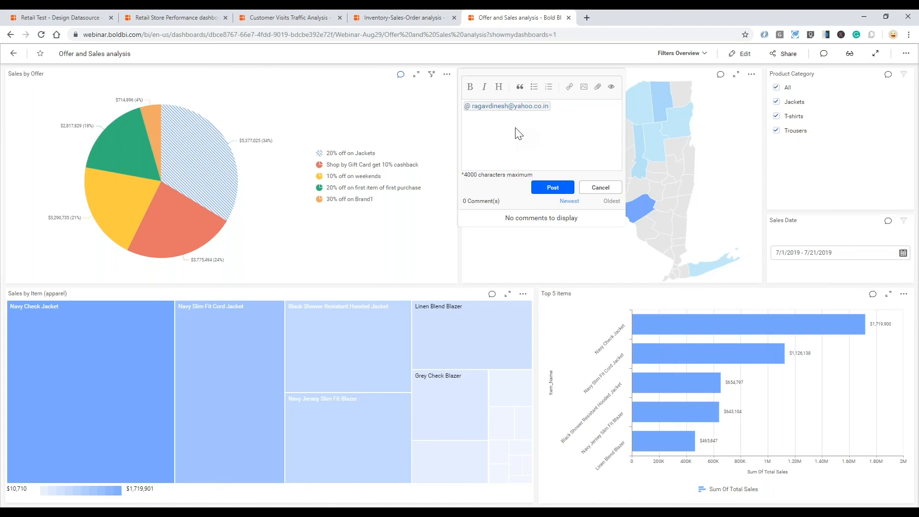
type("- Congrats Ragav!")
type("We can continue this off")
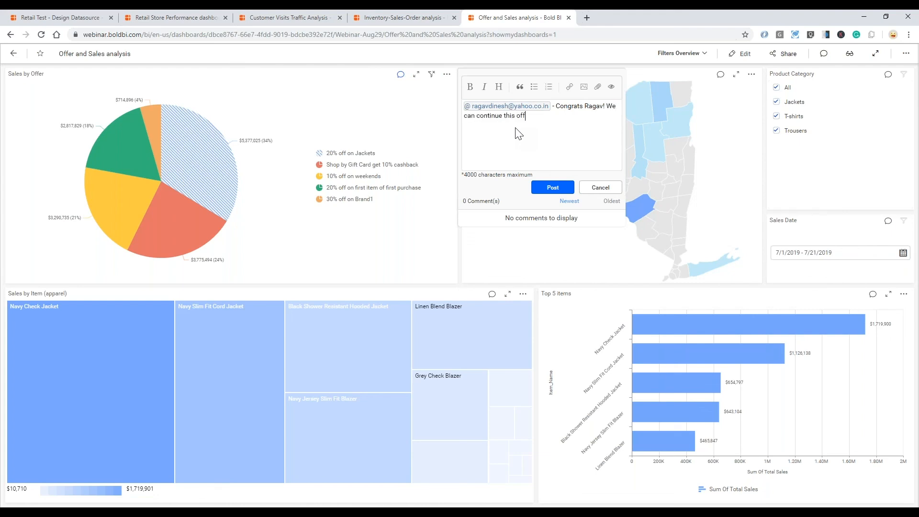
type("er for next 3 months")
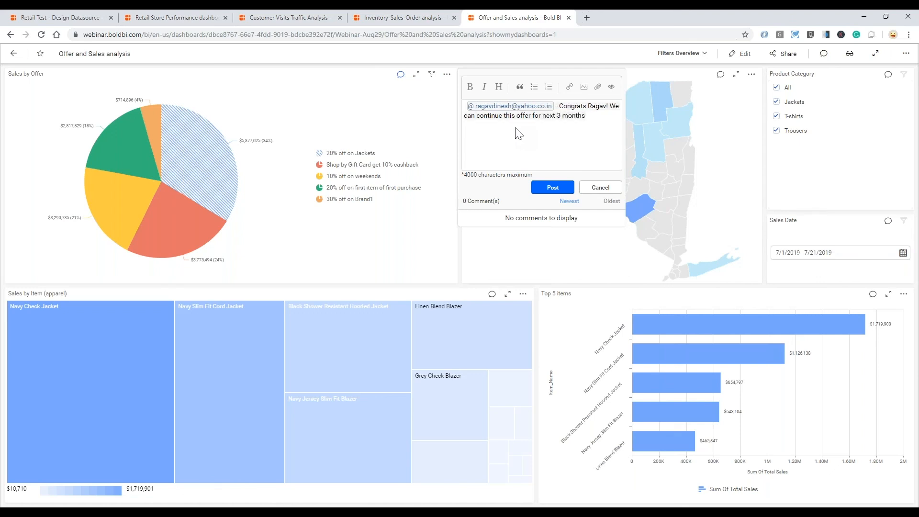
left_click(556, 188)
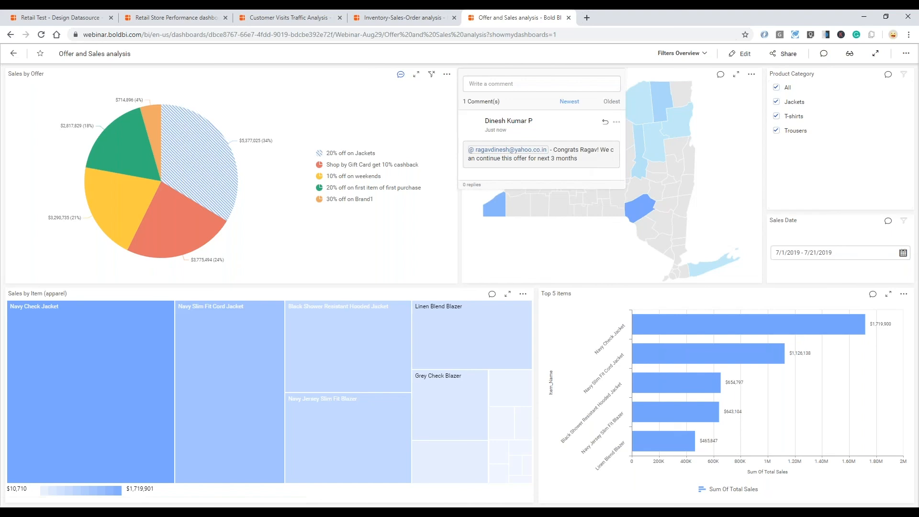
- Reopen the Sales by Offer chart's comments to view the posted comment
left_click(401, 75)
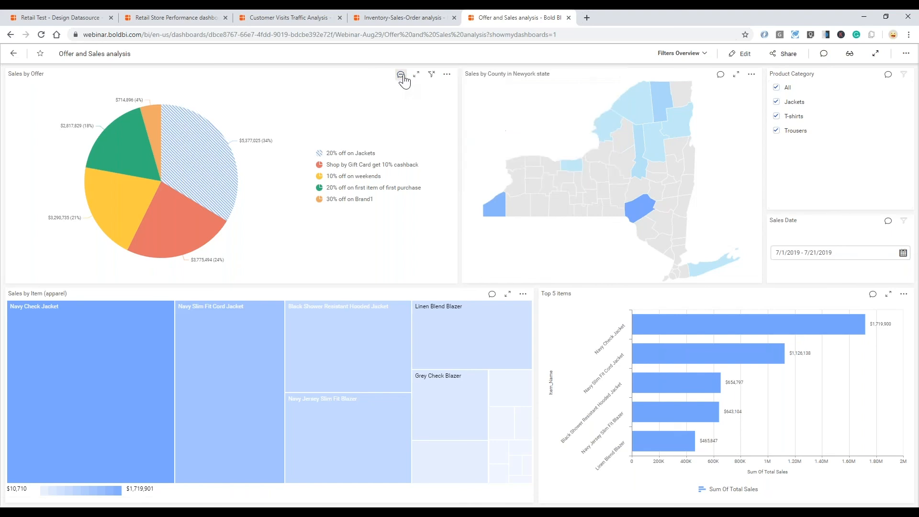
left_click(401, 76)
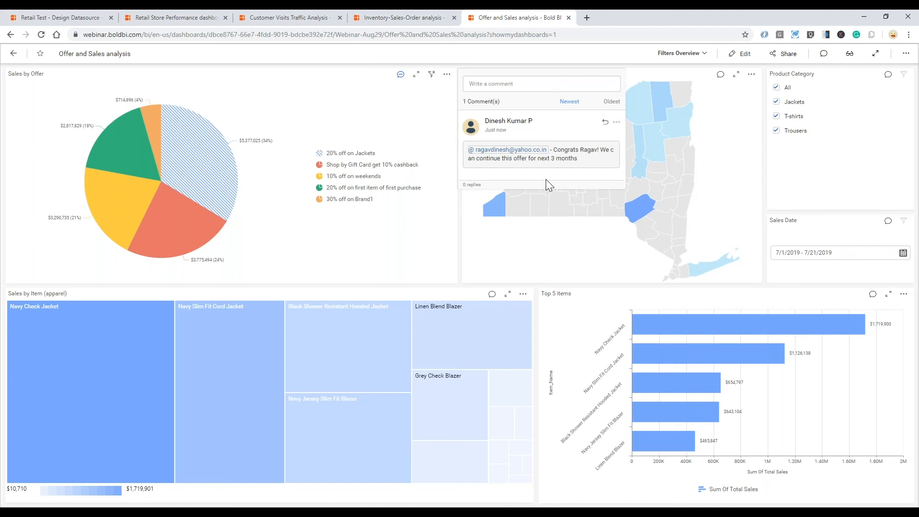
key("alt+Tab")
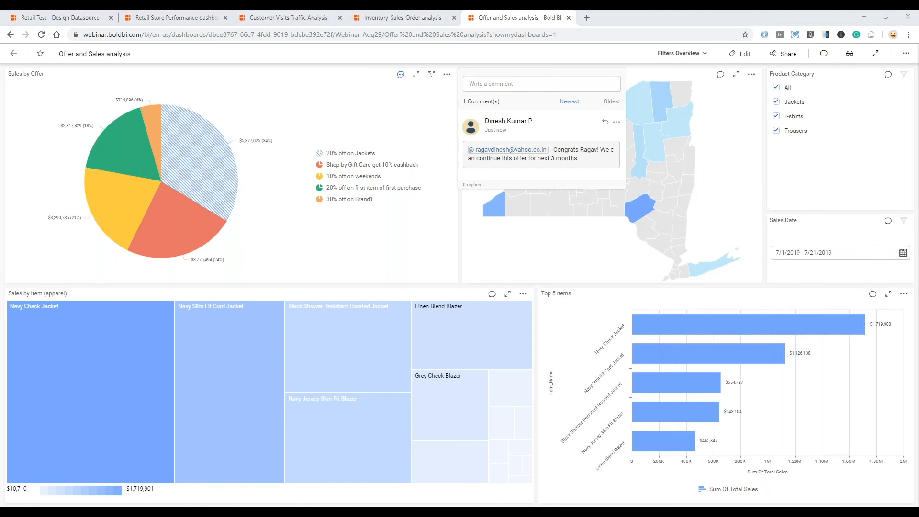